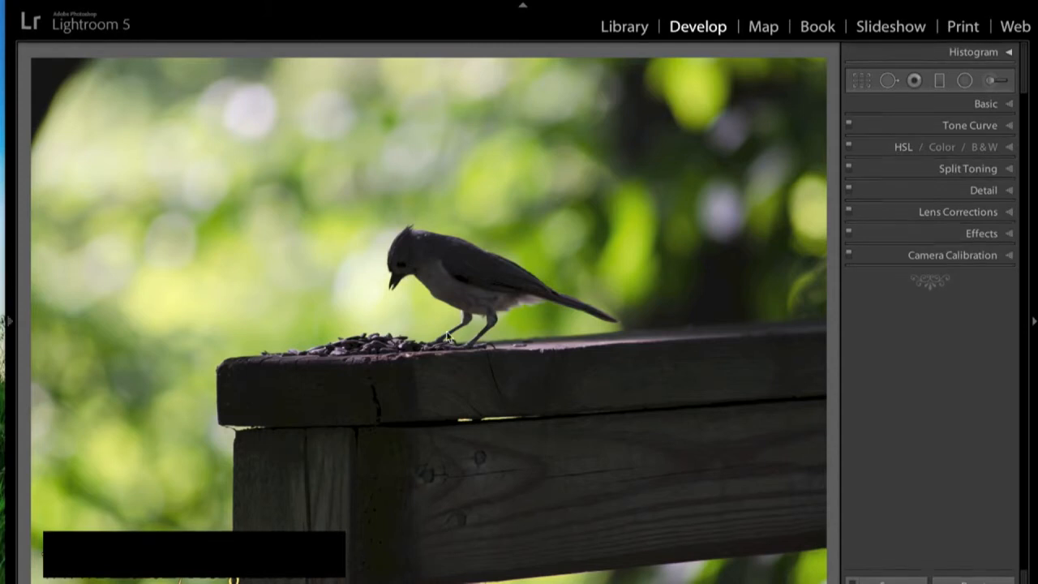
Set the photo's basic tones to Highlights -100, Shadows +100, Whites +54 and Blacks -37.
{"action": "left_click", "coordinate": [1009, 104]}
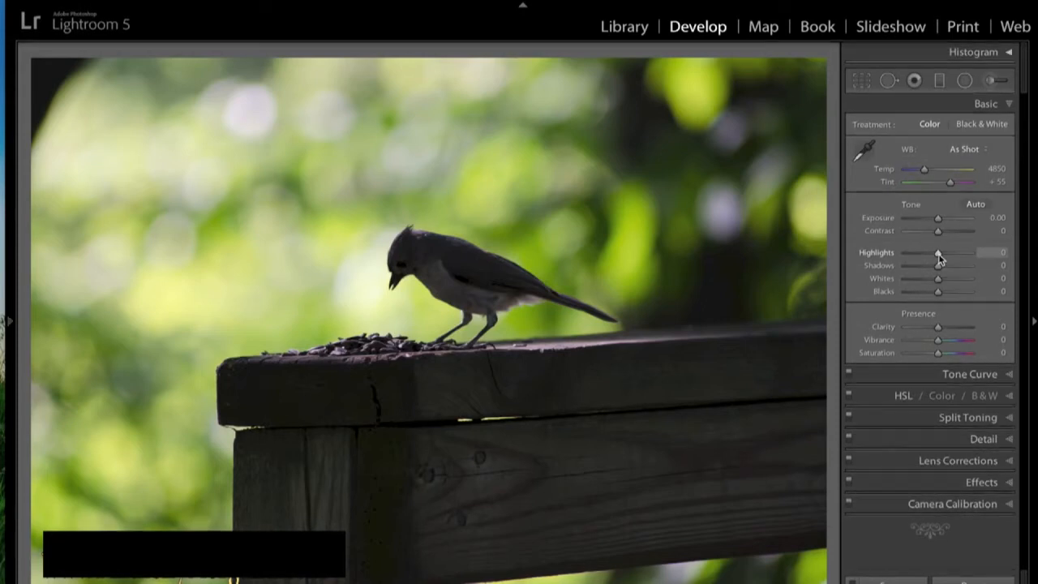
{"action": "left_click_drag", "start_coordinate": [938, 253], "coordinate": [880, 252]}
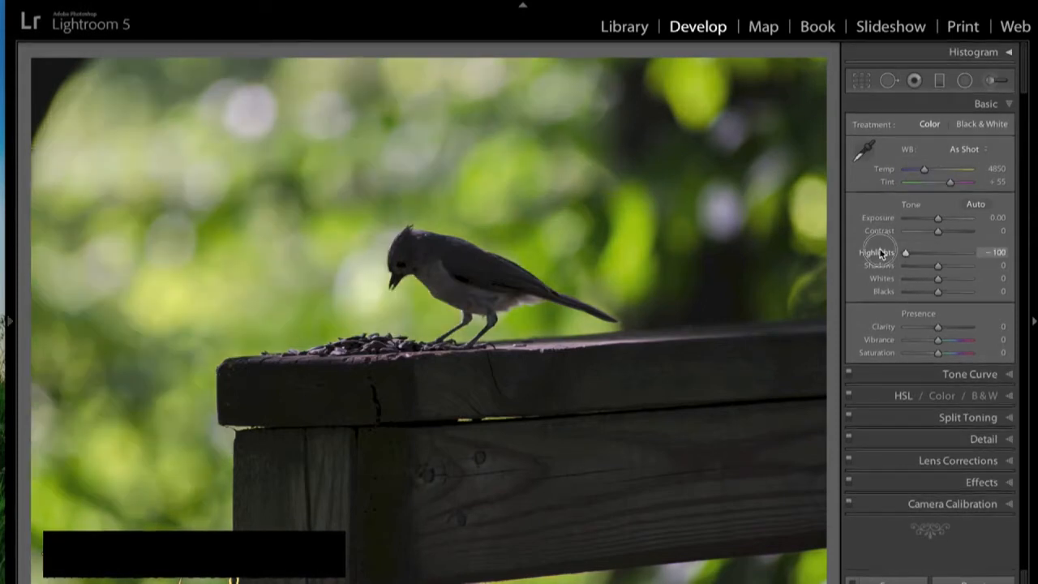
{"action": "left_click_drag", "start_coordinate": [938, 269], "coordinate": [986, 268]}
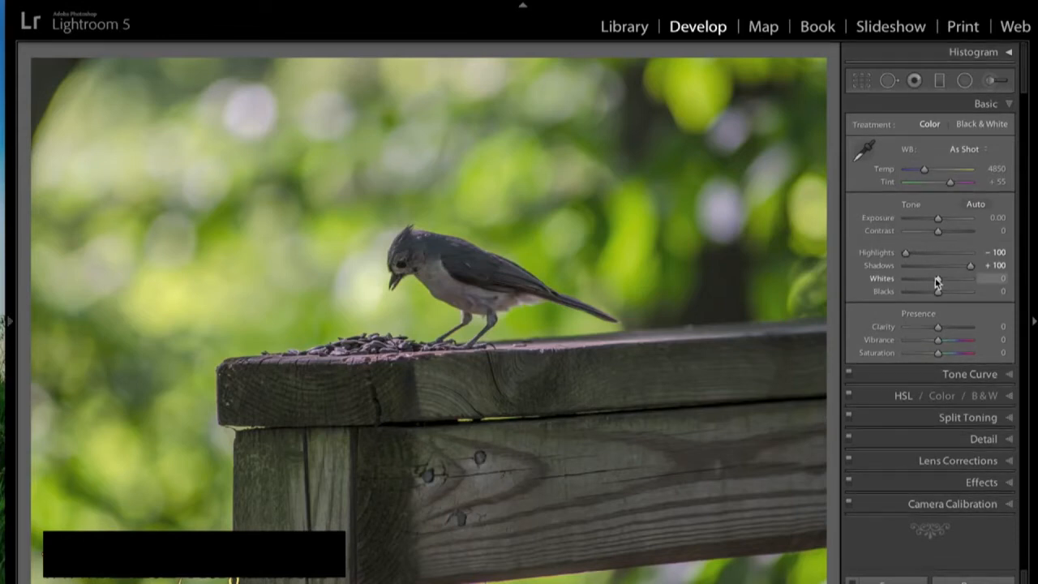
{"action": "key", "text": "alt"}
{"action": "left_click_drag", "start_coordinate": [934, 278], "coordinate": [951, 283]}
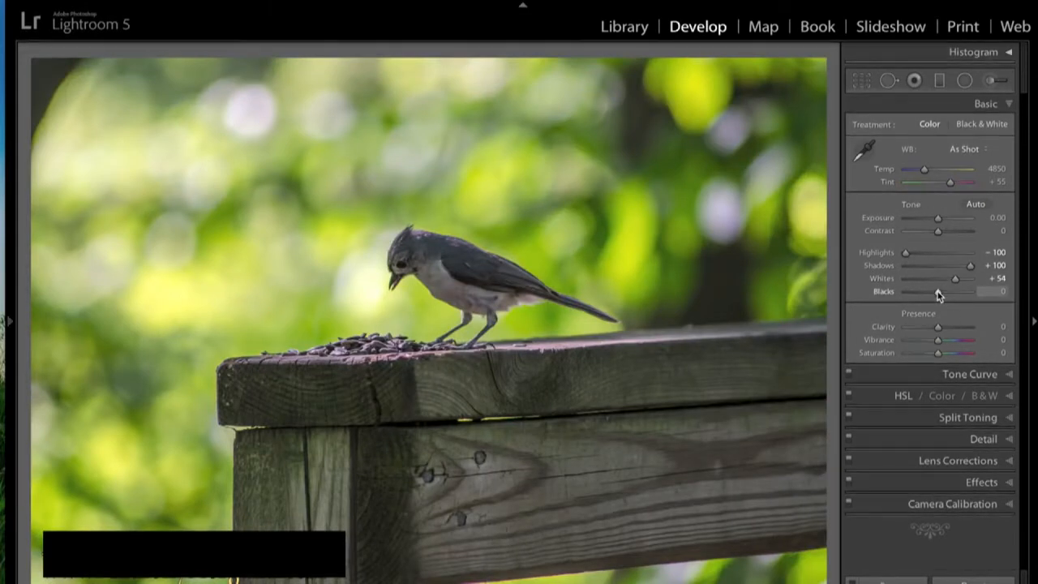
{"action": "key", "text": "alt"}
{"action": "left_click_drag", "start_coordinate": [938, 294], "coordinate": [925, 291]}
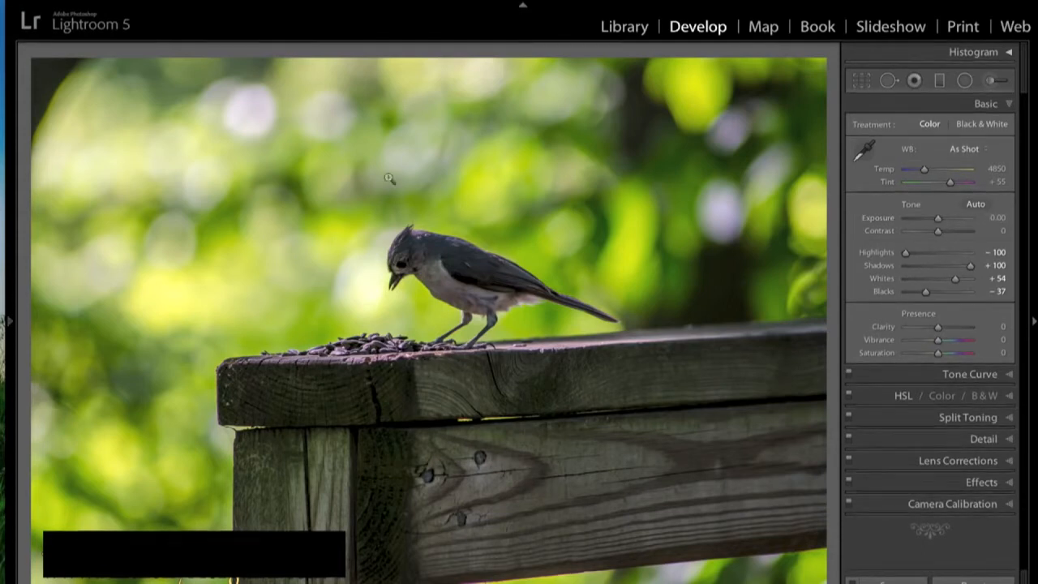
Start the crop and cycle through its guide overlays, flipping the aspect ratio guides' orientation, back to the golden ratio grid.
{"action": "left_click", "coordinate": [862, 81]}
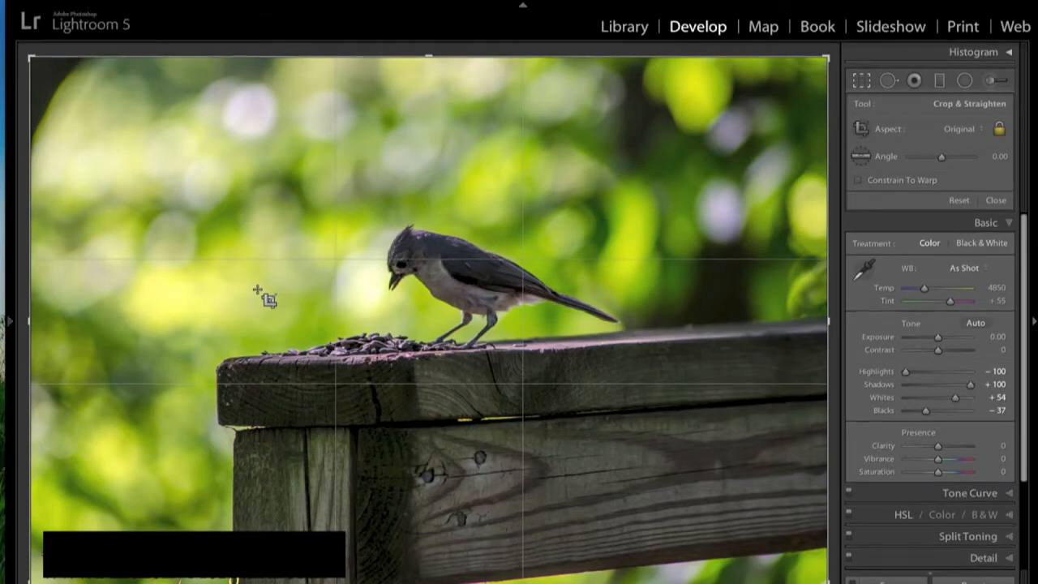
{"action": "key", "text": "o"}
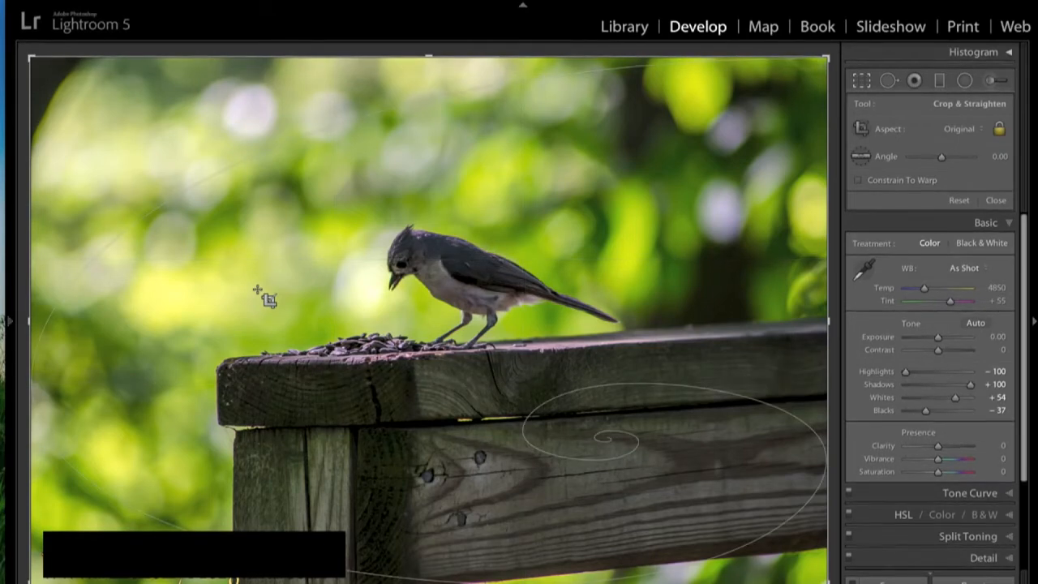
{"action": "key", "text": "o"}
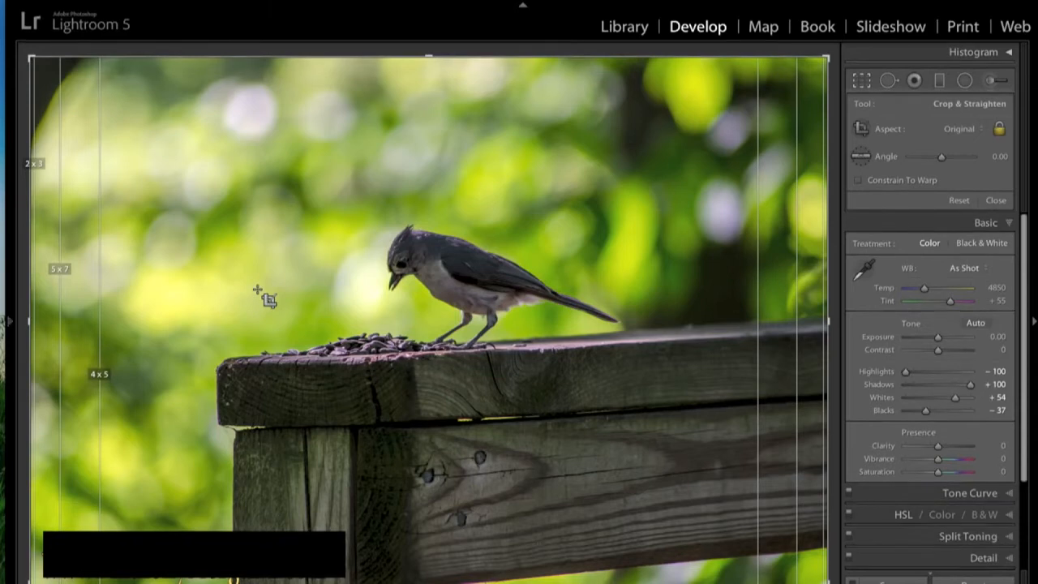
{"action": "key", "text": "shift+o"}
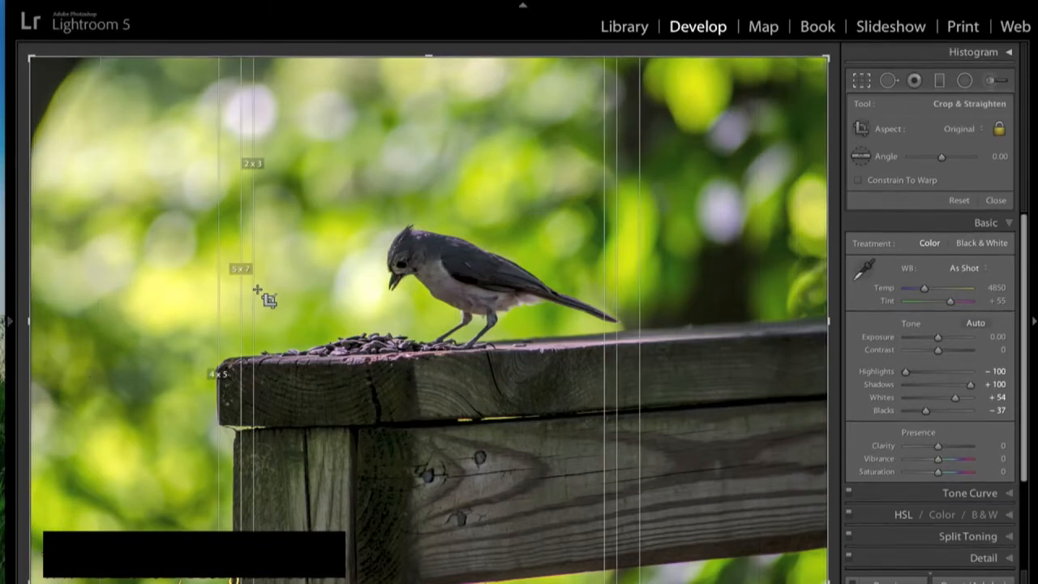
{"action": "key", "text": "shift+o"}
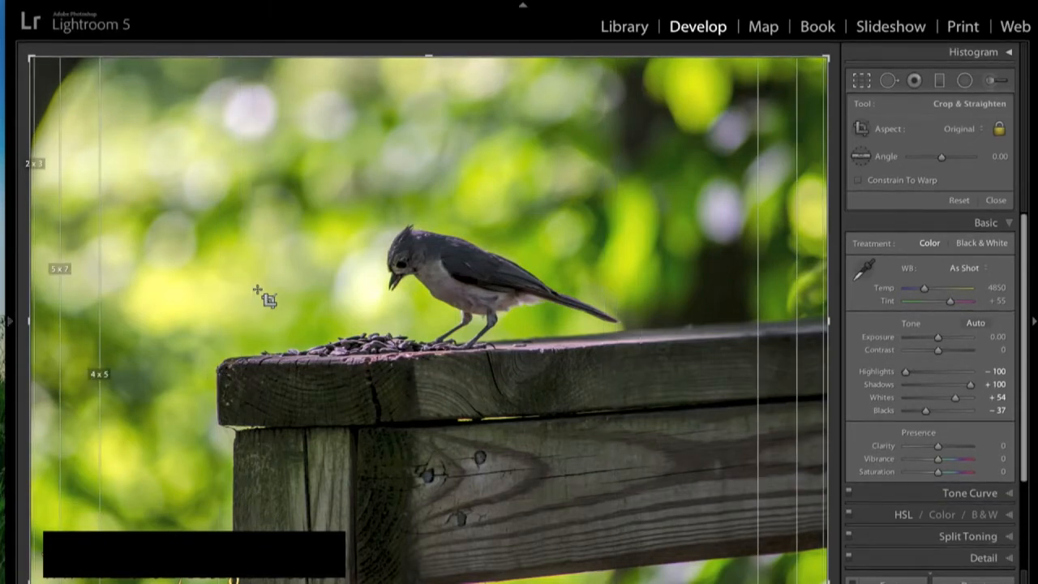
{"action": "key", "text": "o"}
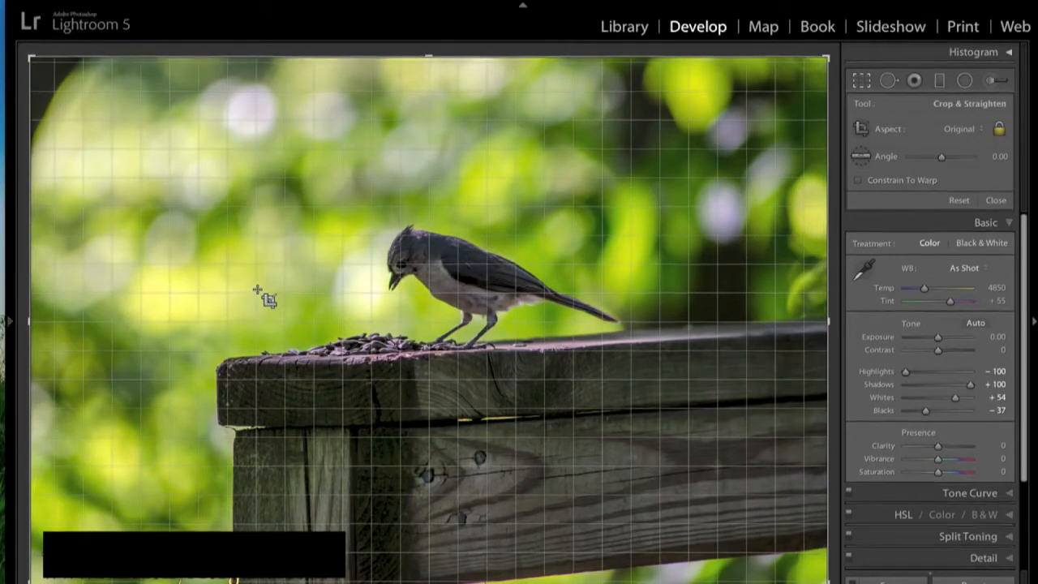
{"action": "key", "text": "o"}
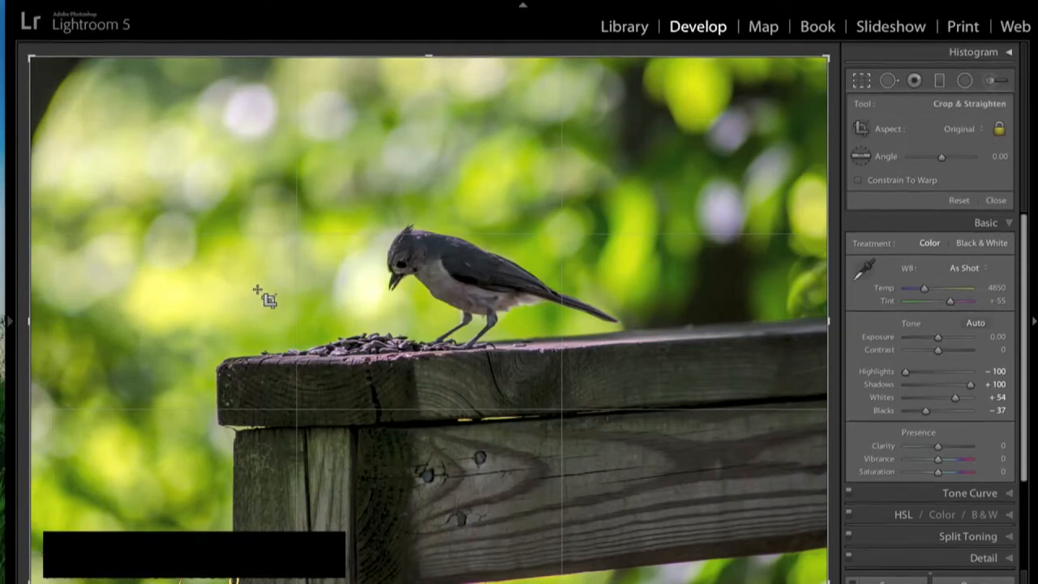
{"action": "key", "text": "o"}
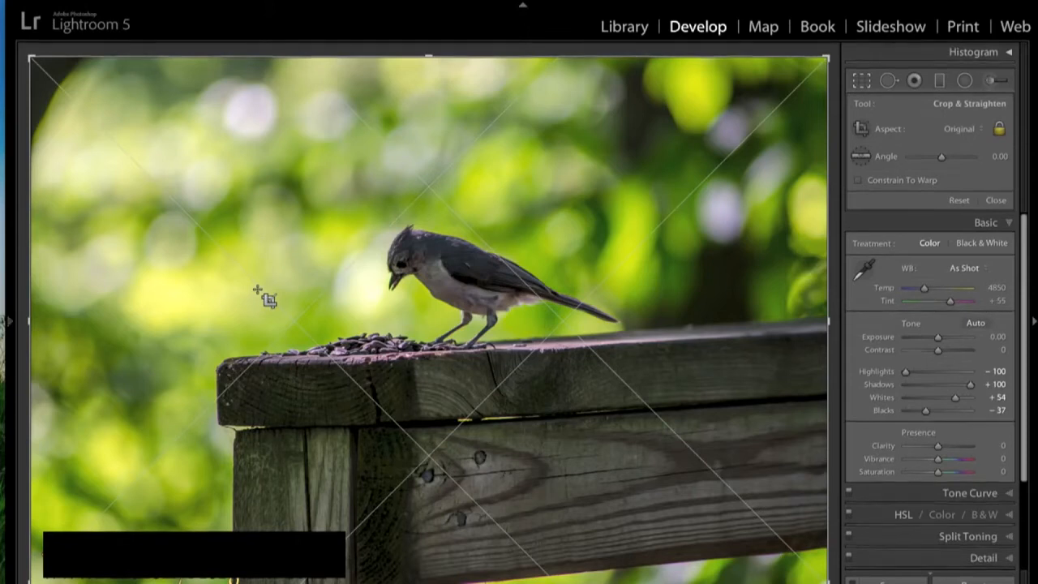
{"action": "key", "text": "o"}
{"action": "key", "text": "o"}
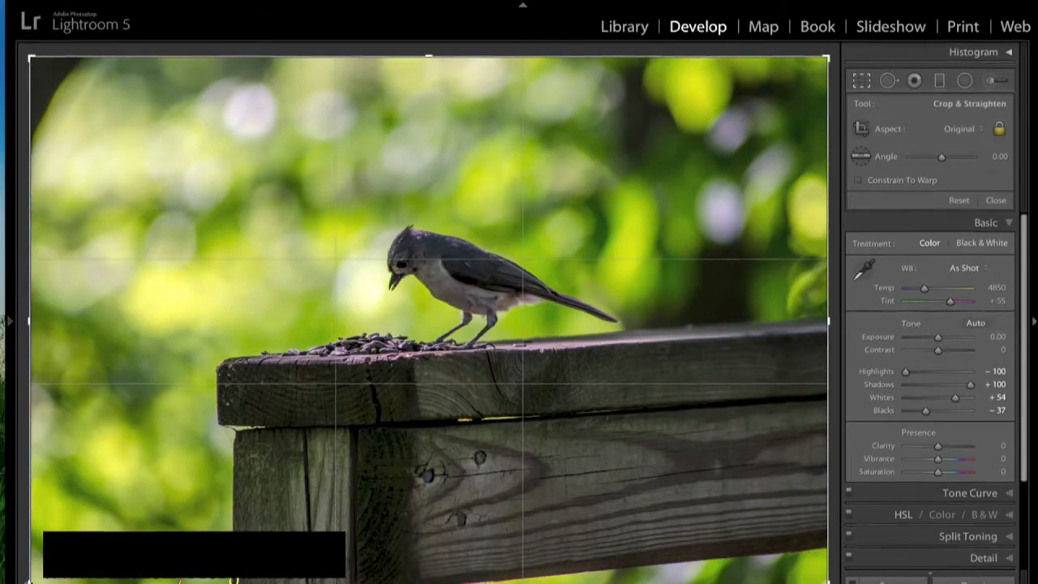
Crop the photo tighter at its original proportions, reposition the bird near a golden ratio intersection, and apply the crop.
{"action": "left_click_drag", "start_coordinate": [29, 579], "coordinate": [128, 500]}
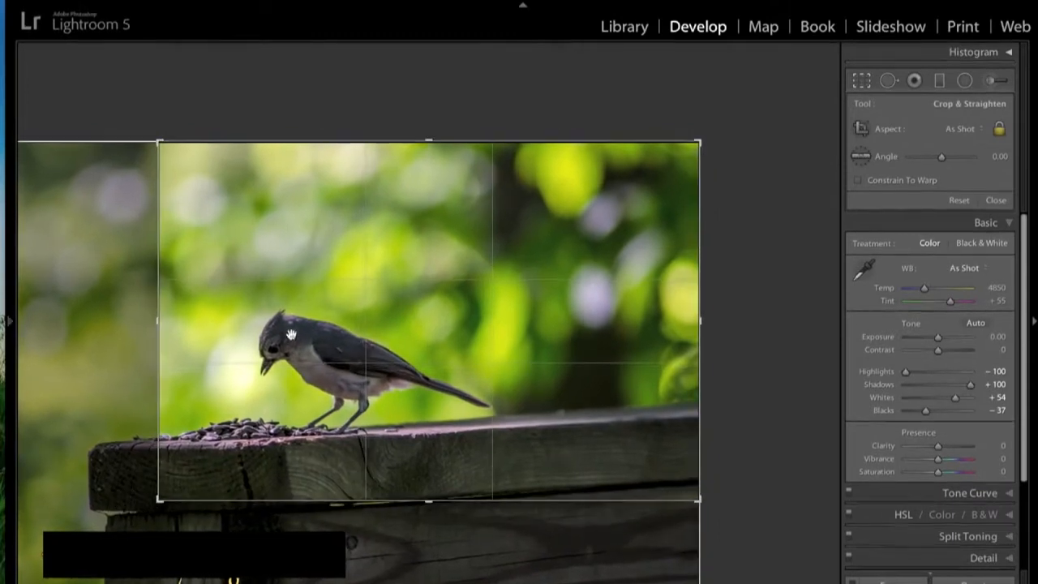
{"action": "left_click_drag", "start_coordinate": [407, 363], "coordinate": [497, 379]}
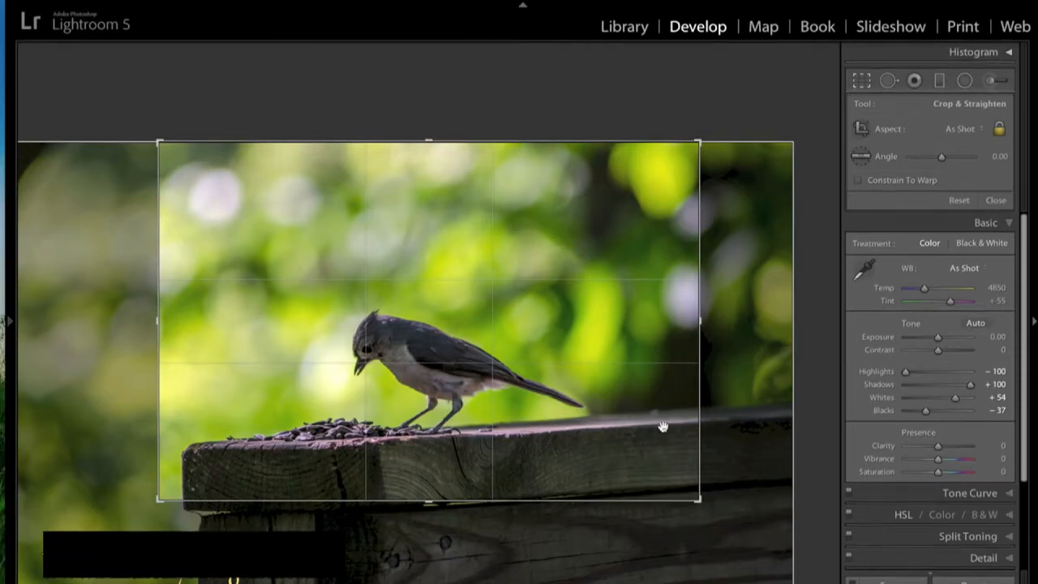
{"action": "key", "text": "Return"}
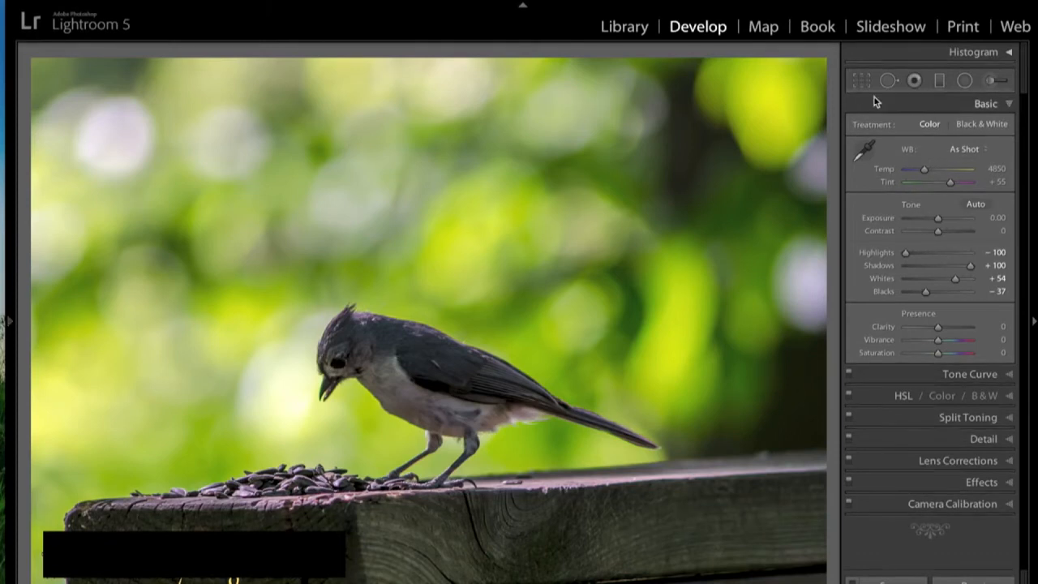
Straighten the cropped photo to an angle of 2.55 so the wooden rail is level.
{"action": "left_click", "coordinate": [860, 81]}
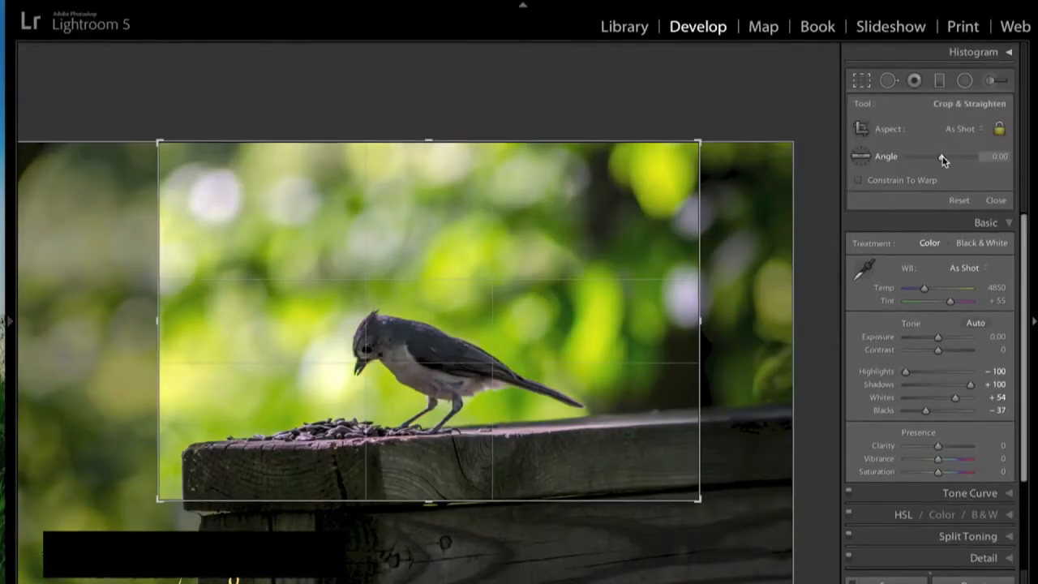
{"action": "left_click_drag", "start_coordinate": [941, 158], "coordinate": [944, 160]}
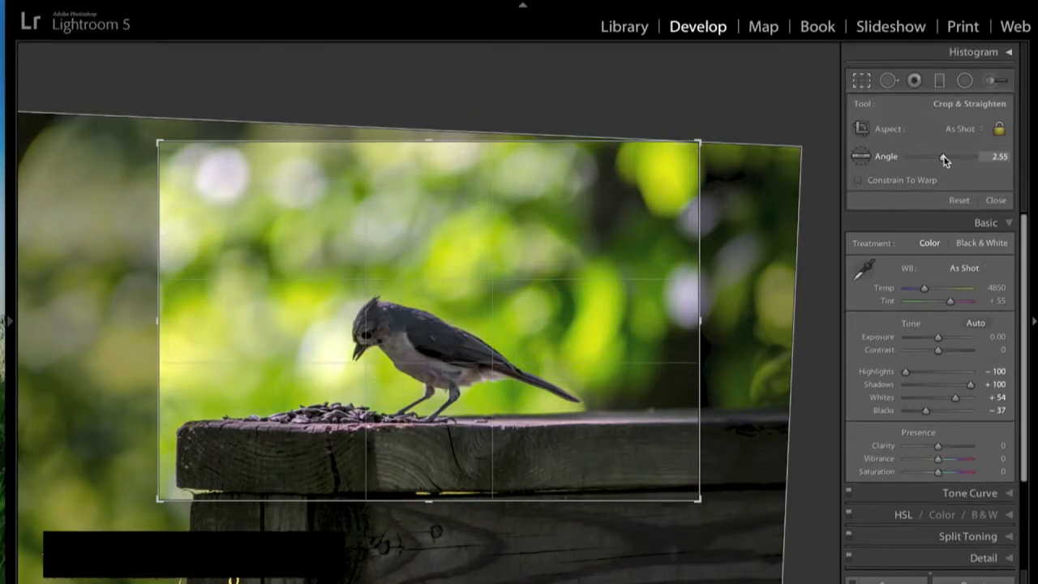
{"action": "key", "text": "Return"}
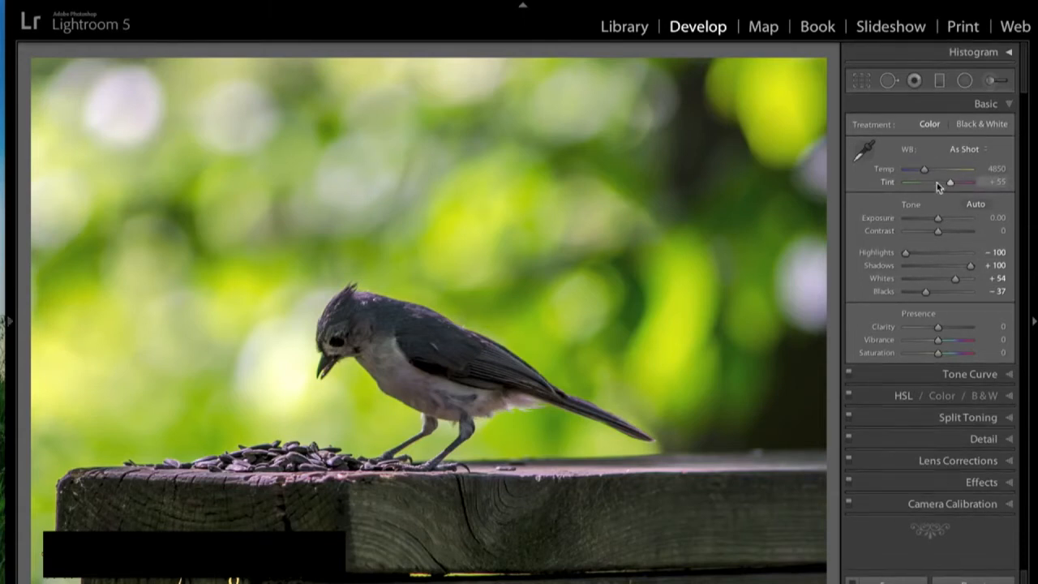
Set Exposure to +0.65, Clarity to +92 and Vibrance to +32, and collapse the basic adjustments.
{"action": "left_click", "coordinate": [937, 219]}
{"action": "left_click_drag", "start_coordinate": [938, 219], "coordinate": [941, 220]}
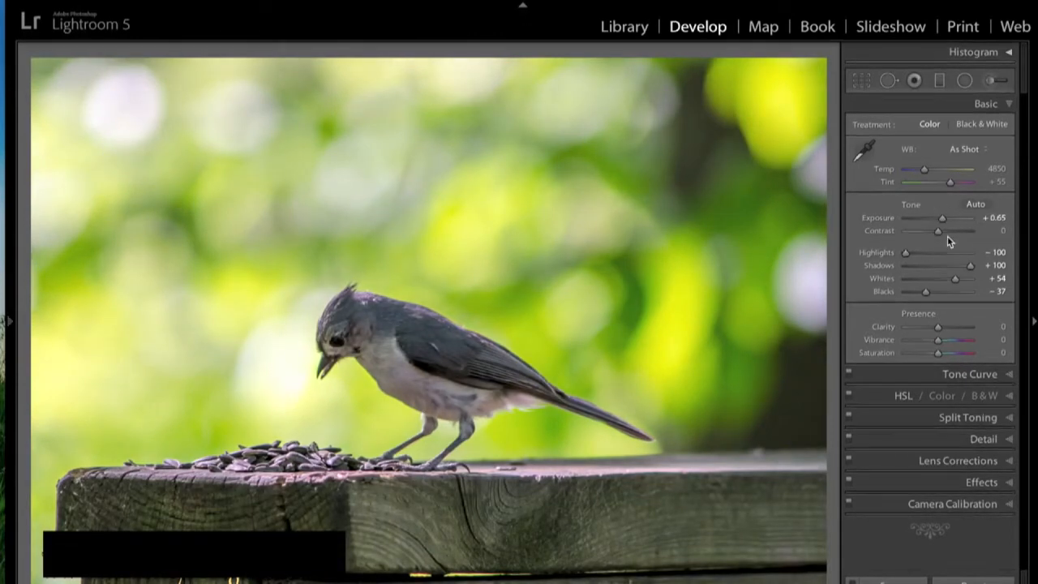
{"action": "left_click_drag", "start_coordinate": [939, 327], "coordinate": [970, 333]}
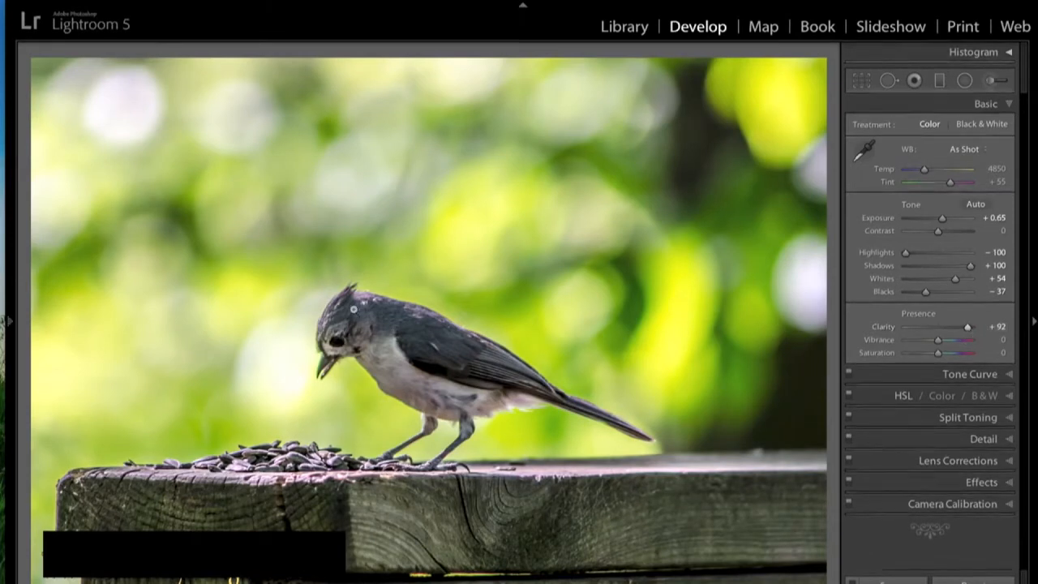
{"action": "left_click_drag", "start_coordinate": [938, 339], "coordinate": [947, 341]}
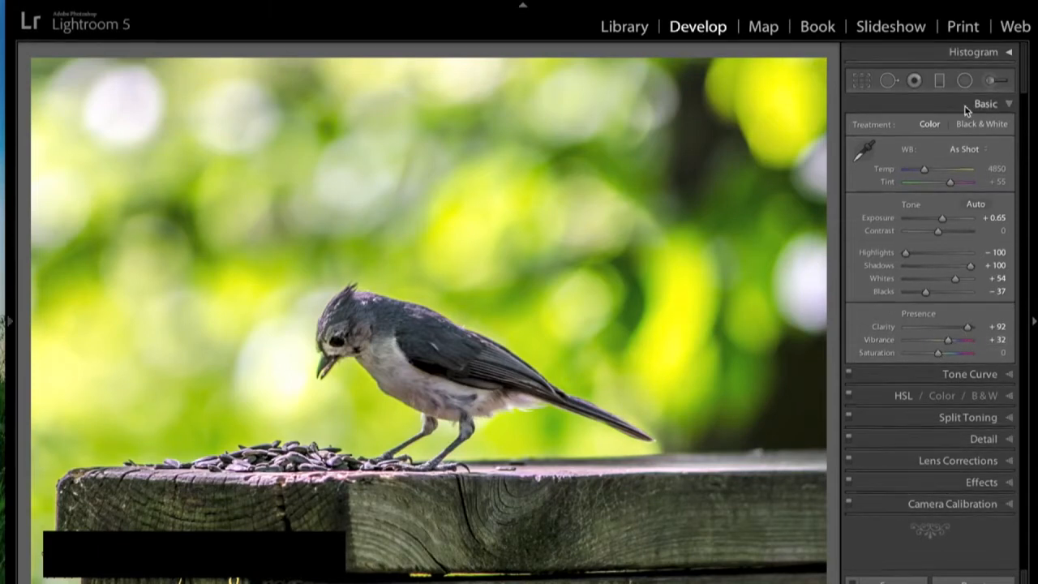
{"action": "left_click", "coordinate": [1008, 105]}
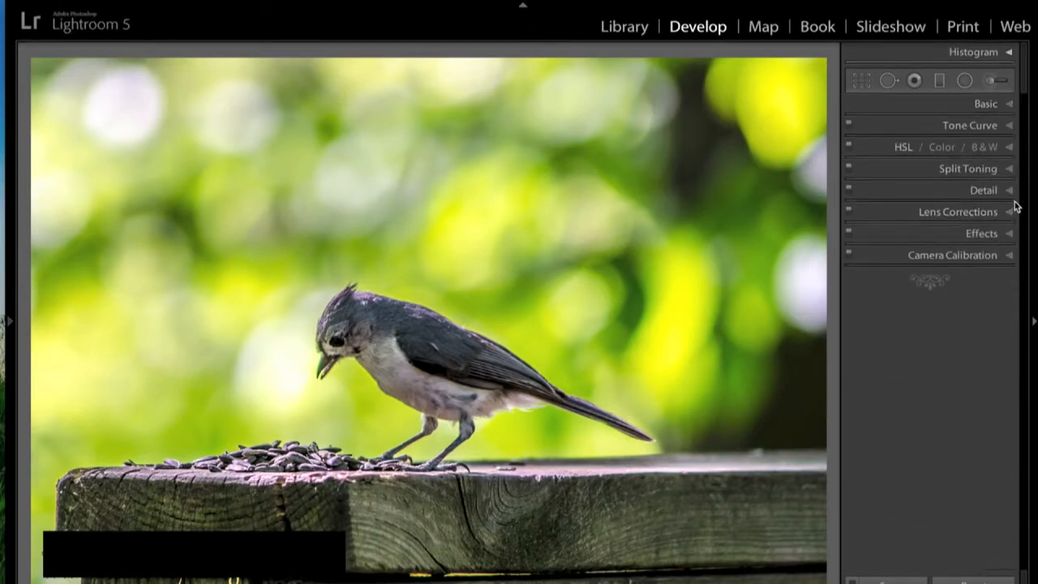
Sharpen the photo with Amount 73, Radius 0.7 and Detail 42, with the detail preview centred on the bird's head.
{"action": "left_click", "coordinate": [1009, 191]}
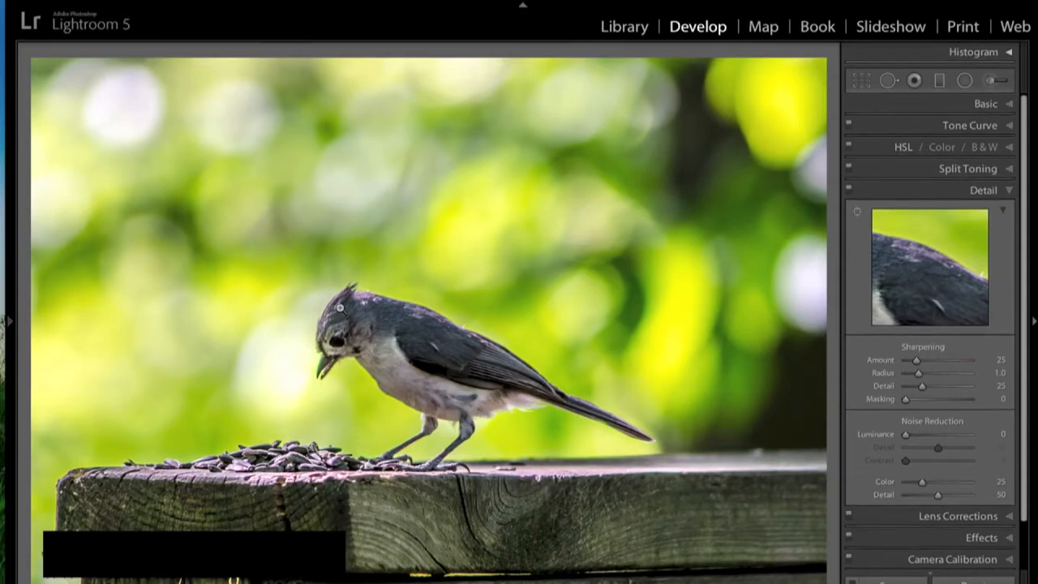
{"action": "left_click", "coordinate": [341, 301]}
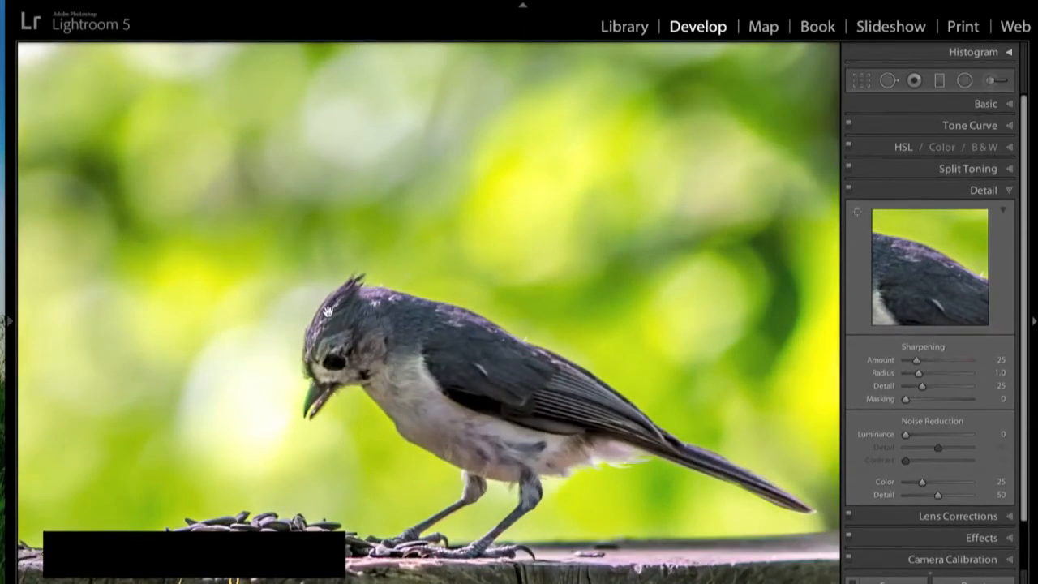
{"action": "left_click_drag", "start_coordinate": [901, 274], "coordinate": [972, 289]}
{"action": "left_click_drag", "start_coordinate": [907, 264], "coordinate": [928, 284]}
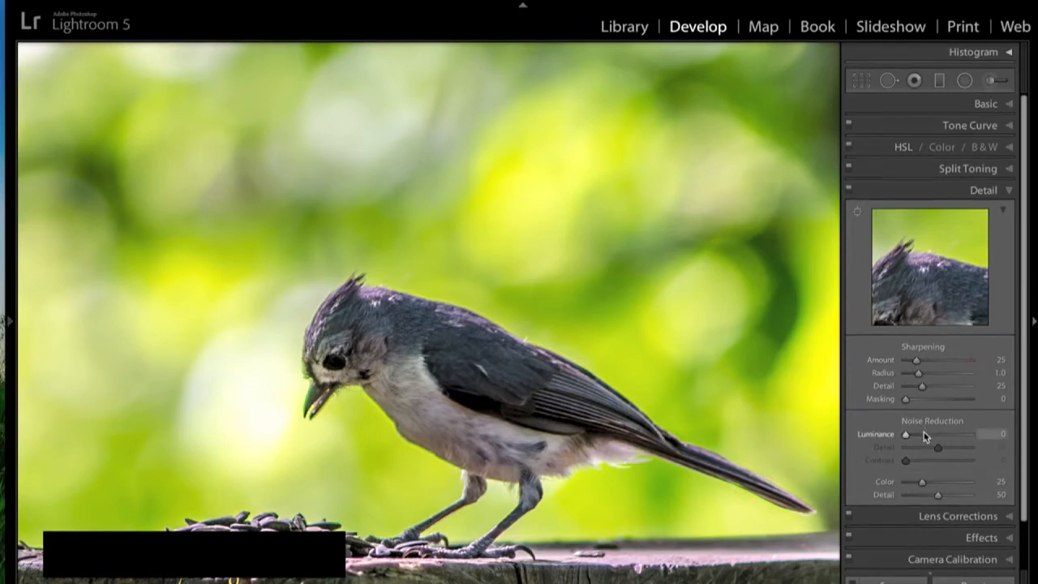
{"action": "mouse_move", "coordinate": [917, 364]}
{"action": "left_mouse_down"}
{"action": "mouse_move", "coordinate": [939, 366]}
{"action": "mouse_move", "coordinate": [910, 376]}
{"action": "left_mouse_up"}
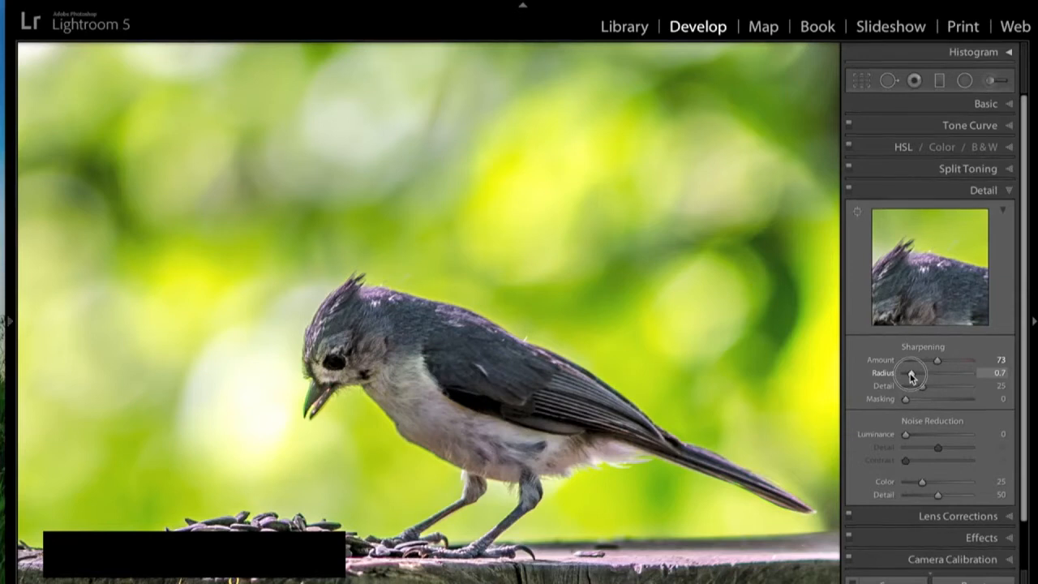
{"action": "left_click_drag", "start_coordinate": [922, 387], "coordinate": [933, 390]}
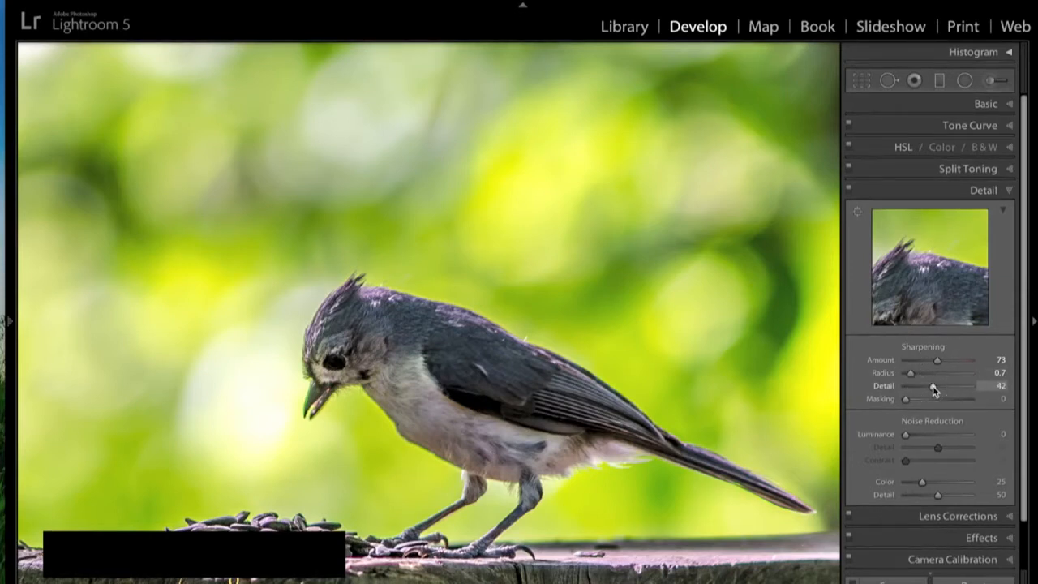
Set the sharpening Masking to 41 using the black-and-white mask preview over the full photo.
{"action": "left_click", "coordinate": [616, 330]}
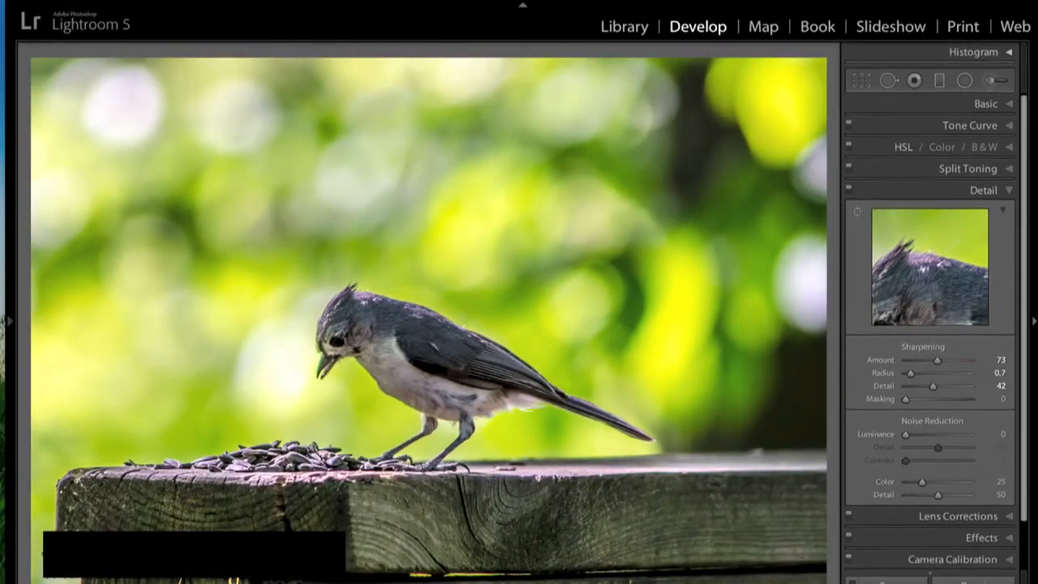
{"action": "key", "text": "alt"}
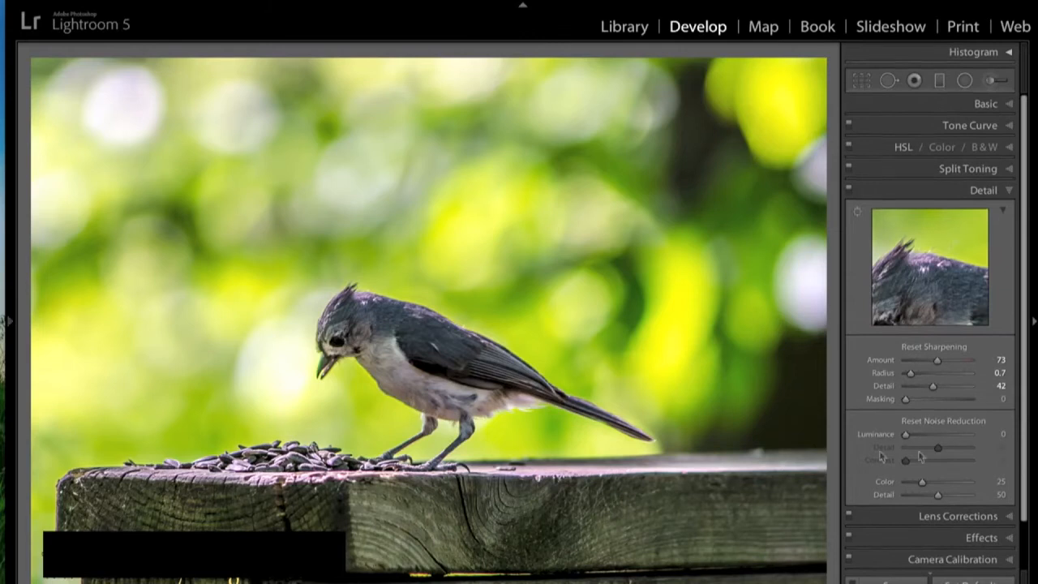
{"action": "left_click", "coordinate": [904, 401], "text": "alt"}
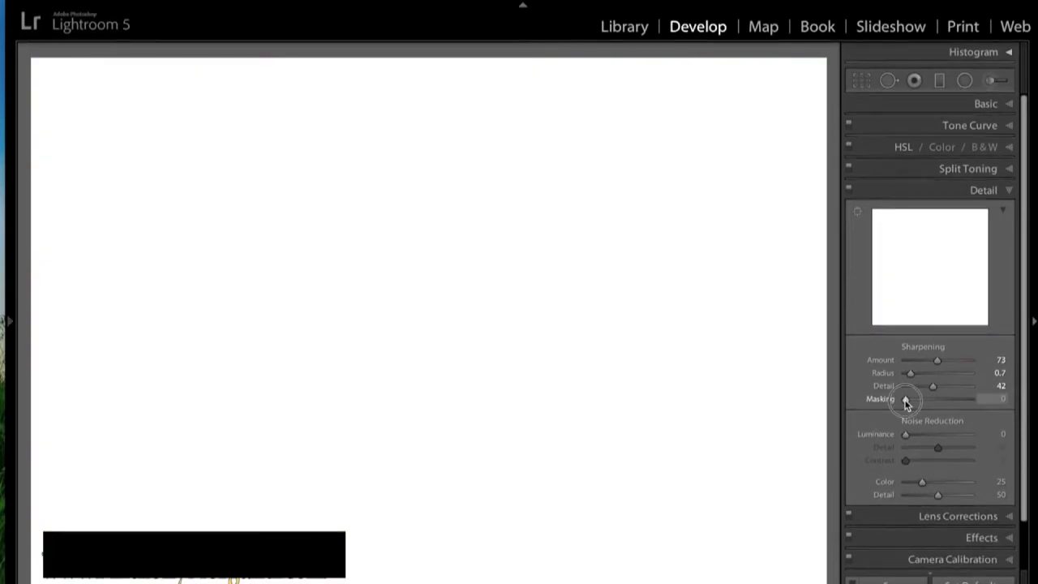
{"action": "left_click_drag", "start_coordinate": [906, 403], "coordinate": [931, 399]}
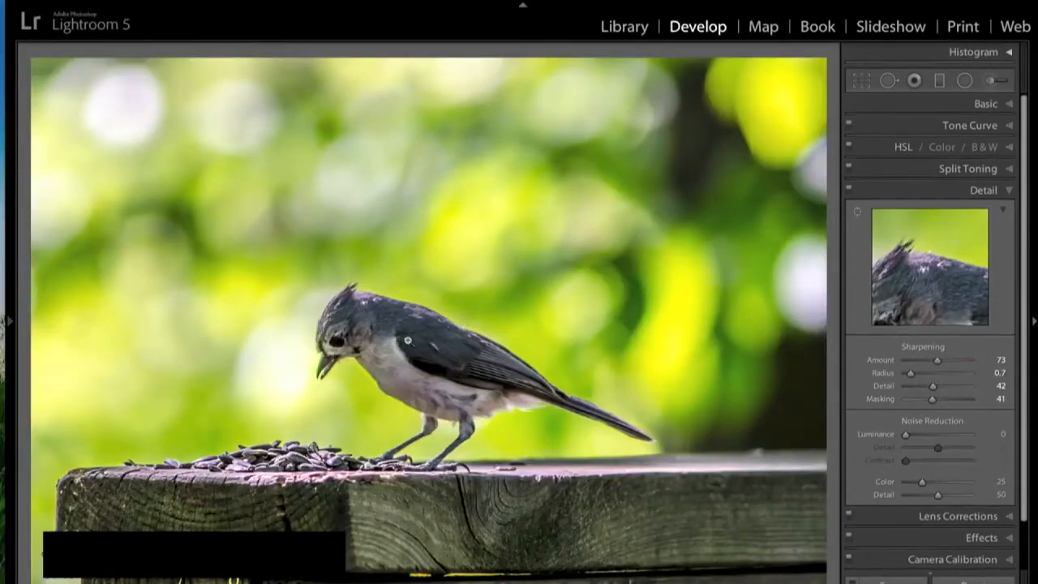
Reduce noise in the small bird photo with Luminance 40, checking it at close zoom, and bring up the effects settings.
{"action": "left_click", "coordinate": [397, 338]}
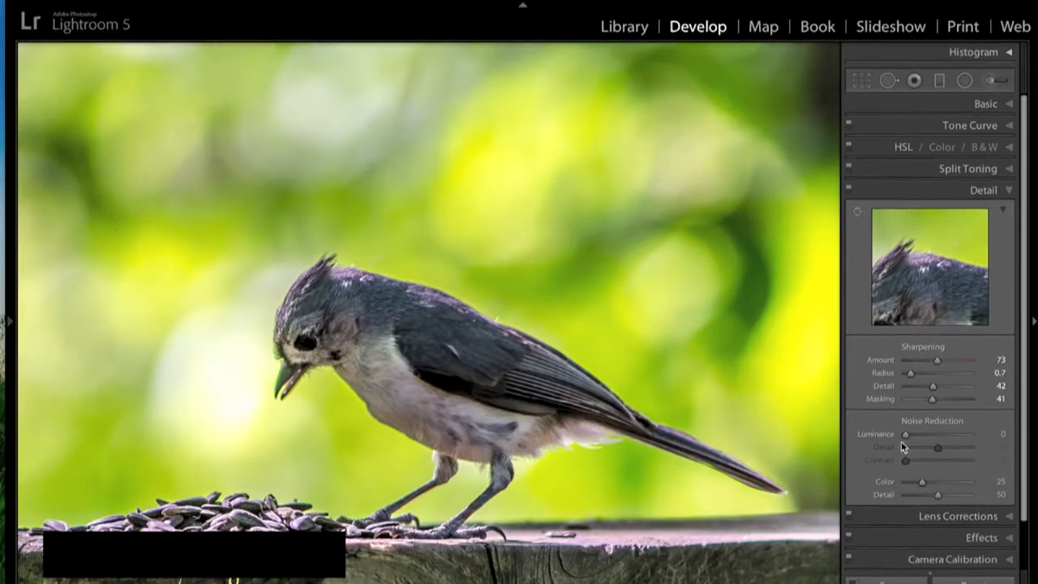
{"action": "left_click_drag", "start_coordinate": [904, 435], "coordinate": [928, 438]}
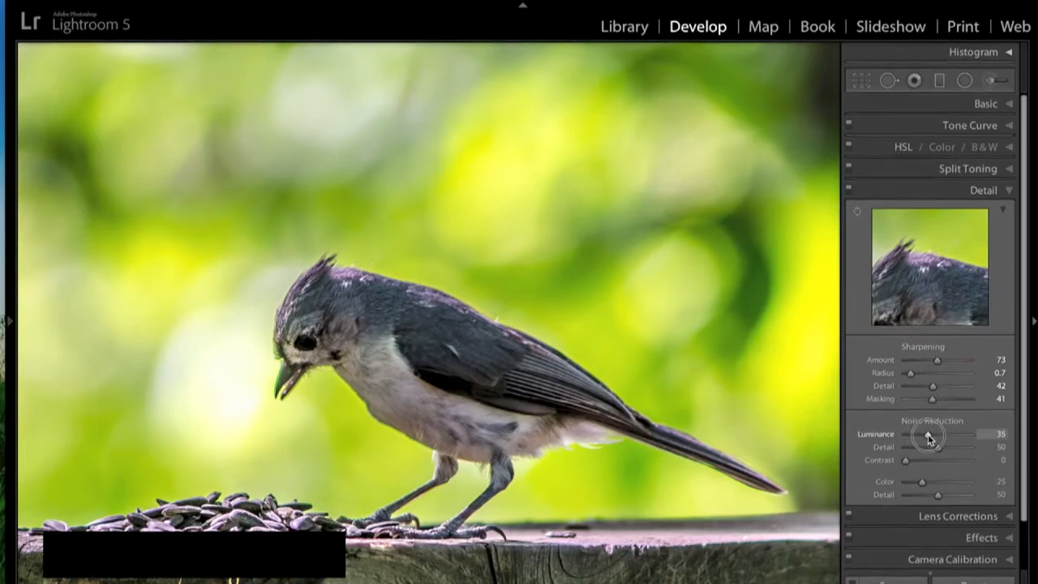
{"action": "left_click_drag", "start_coordinate": [931, 437], "coordinate": [927, 436]}
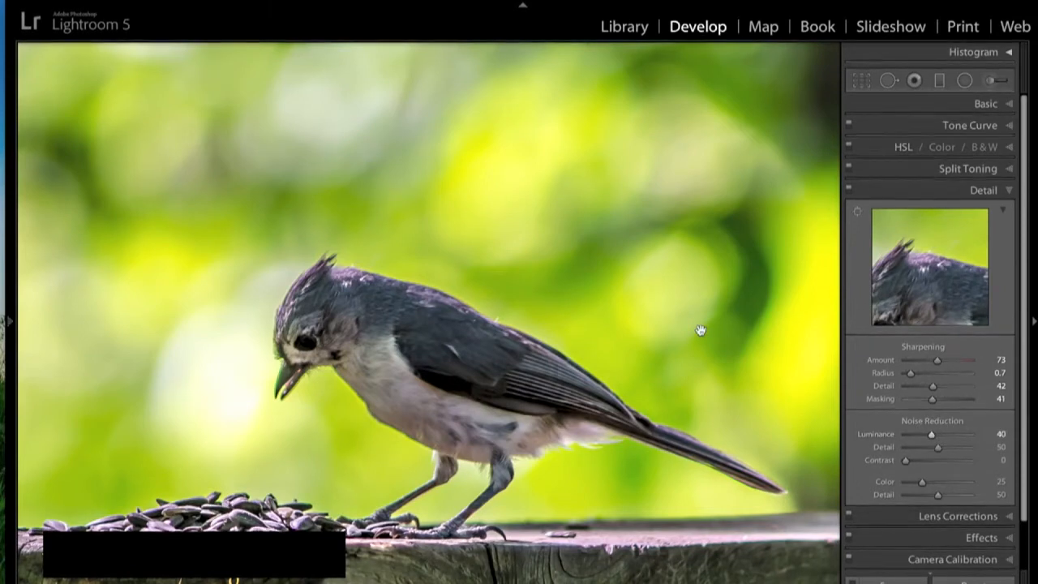
{"action": "left_click", "coordinate": [656, 313]}
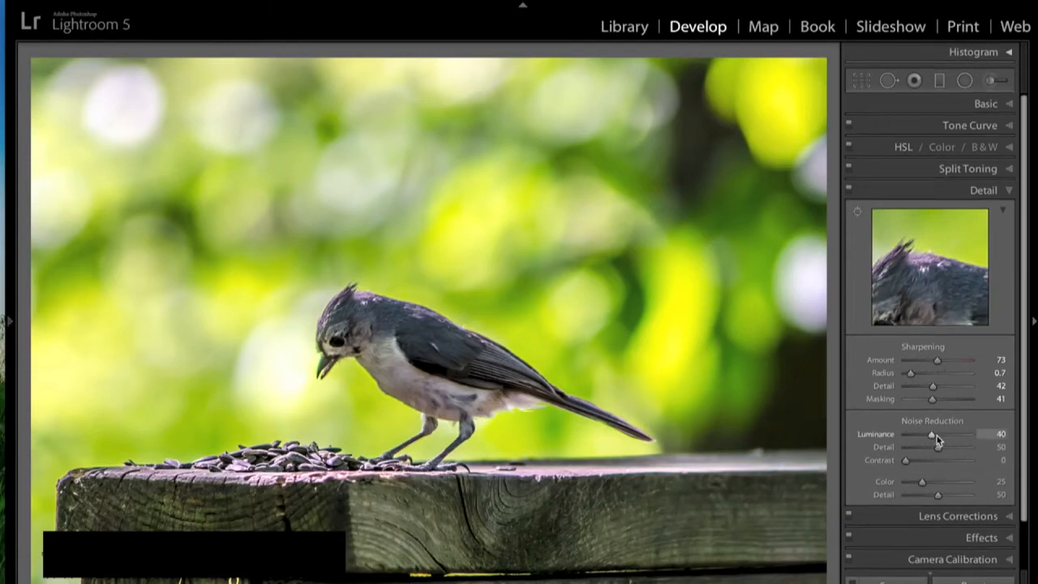
{"action": "left_click", "coordinate": [1007, 191]}
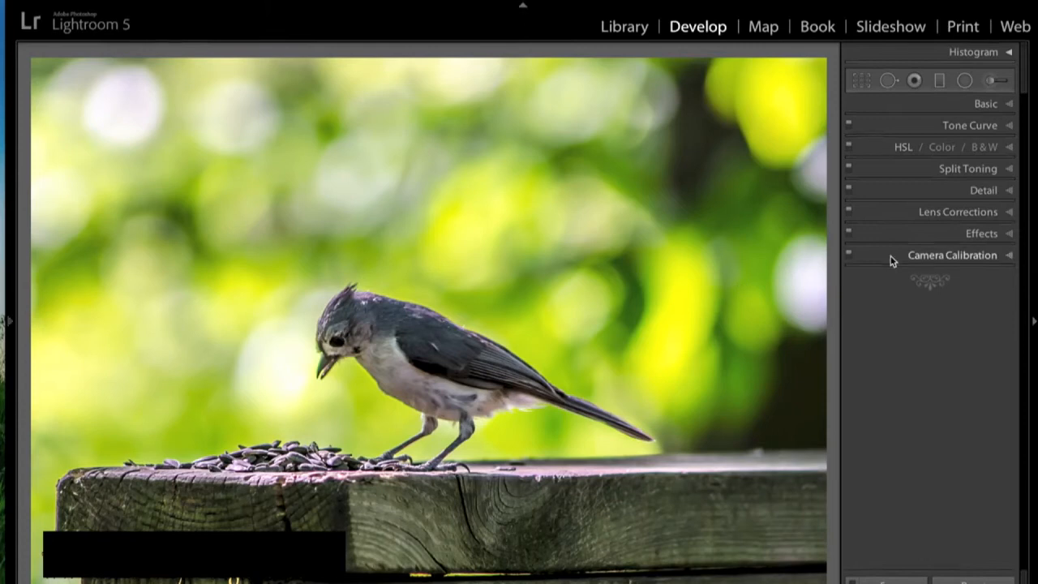
{"action": "left_click", "coordinate": [1010, 237]}
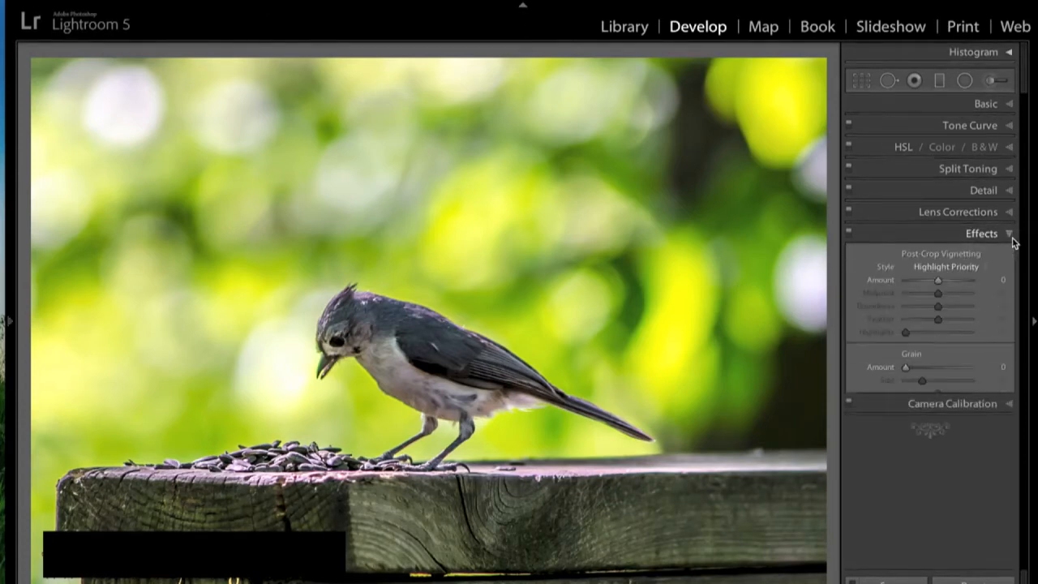
{"action": "right_click", "coordinate": [937, 283]}
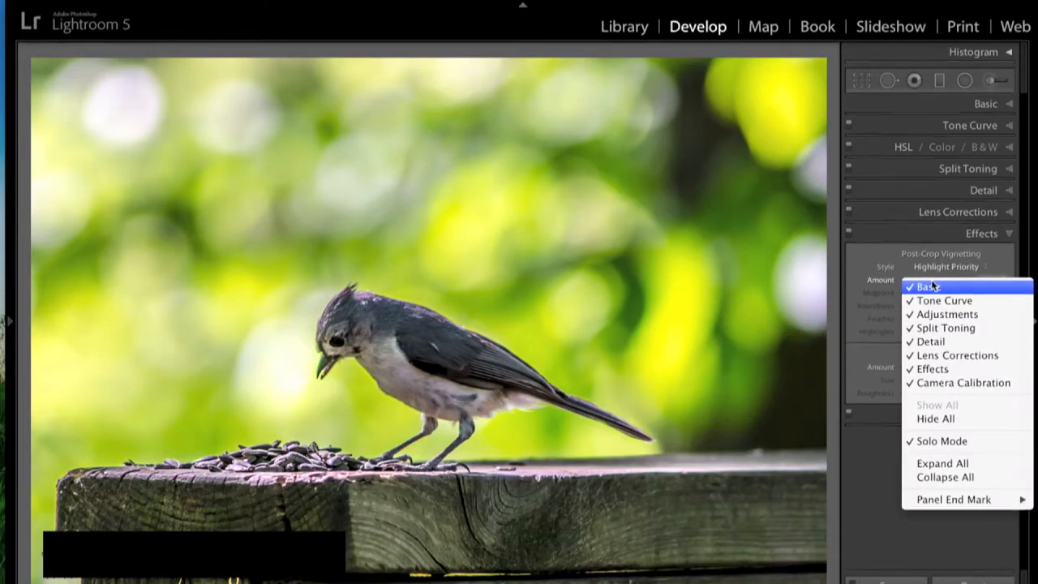
{"action": "left_click", "coordinate": [932, 285]}
{"action": "right_click", "coordinate": [933, 286]}
{"action": "left_click", "coordinate": [932, 285]}
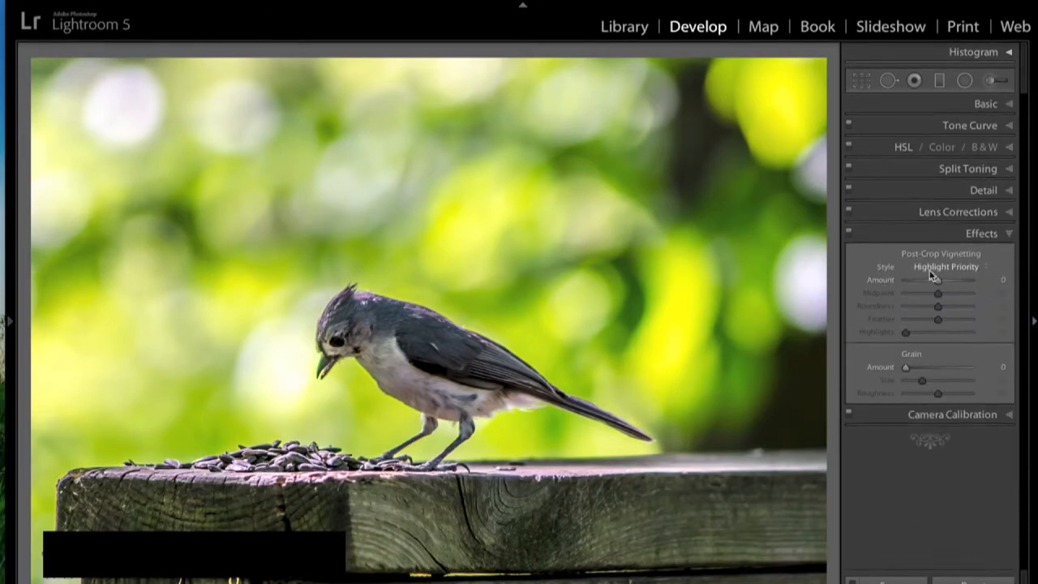
Darken the photo's edges with a post-crop vignette Amount of -28 and compare with the before version.
{"action": "left_click_drag", "start_coordinate": [936, 282], "coordinate": [928, 283]}
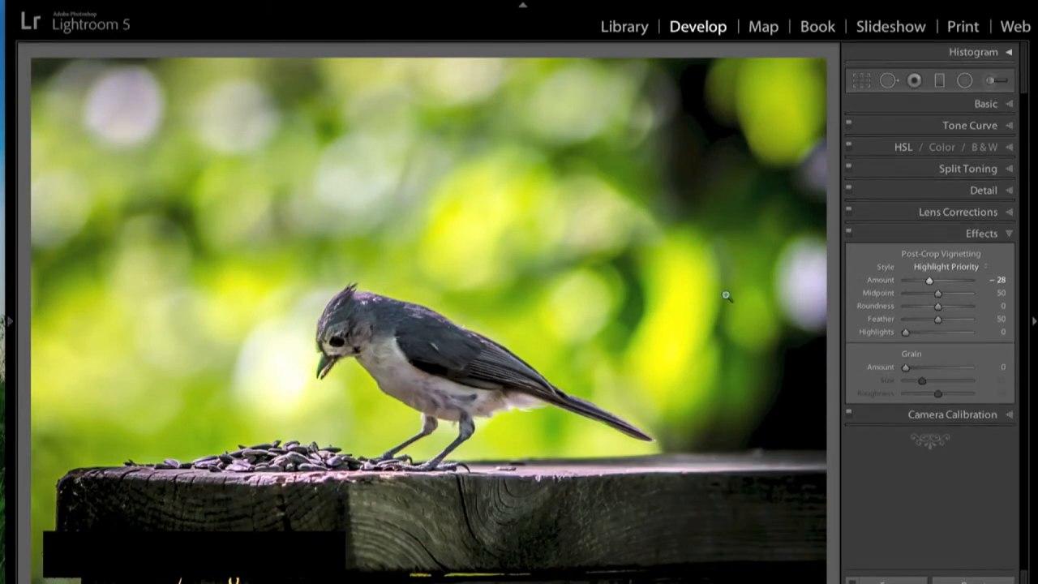
{"action": "key", "text": "backslash"}
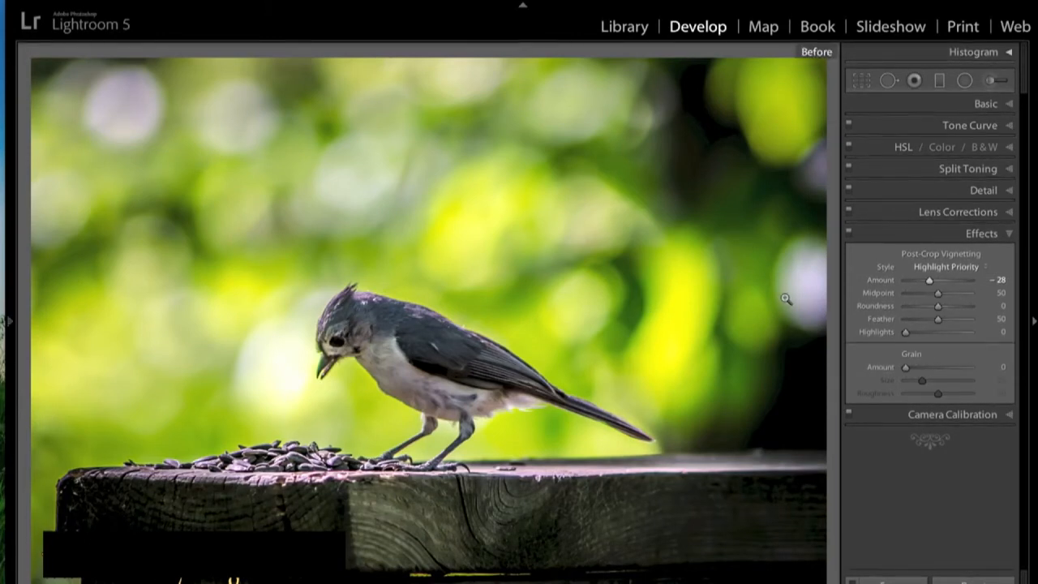
{"action": "key", "text": "backslash"}
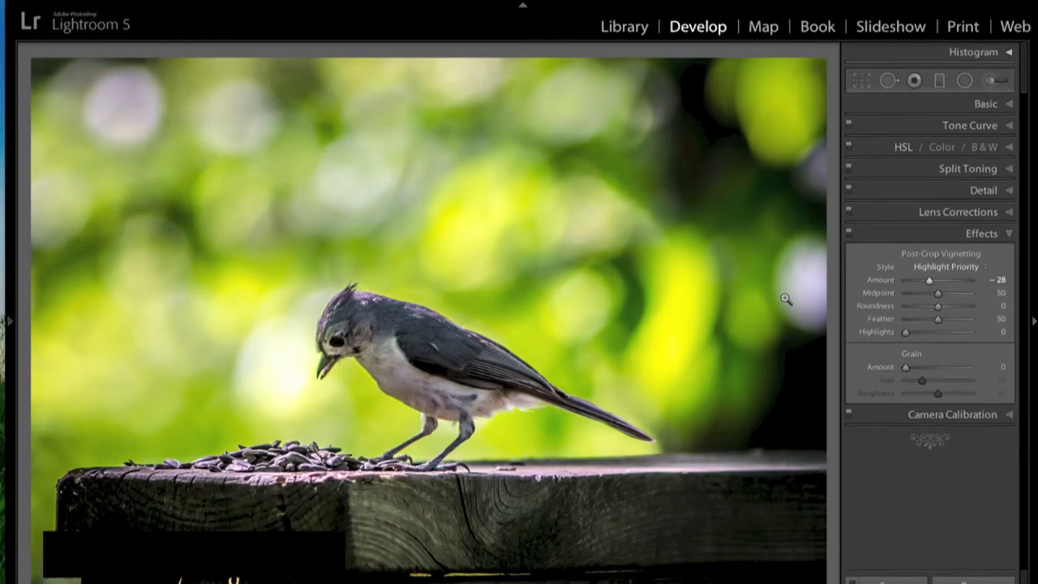
Switch to the parrot photo _DSC4789.NEF and set Highlights -100, Shadows +100, Whites +44 and Blacks -35.
{"action": "key", "text": "Right"}
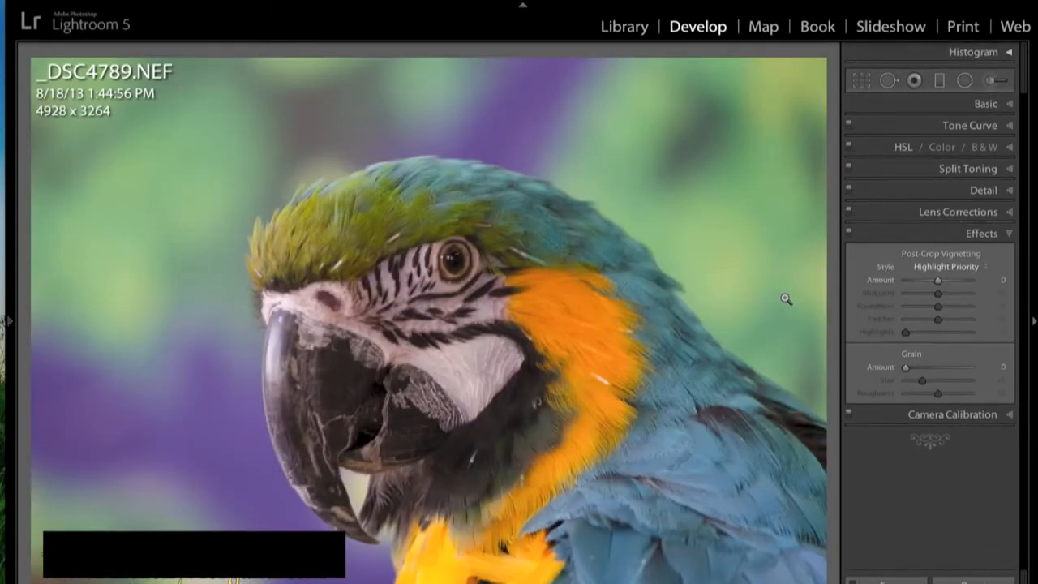
{"action": "left_click", "coordinate": [1008, 103]}
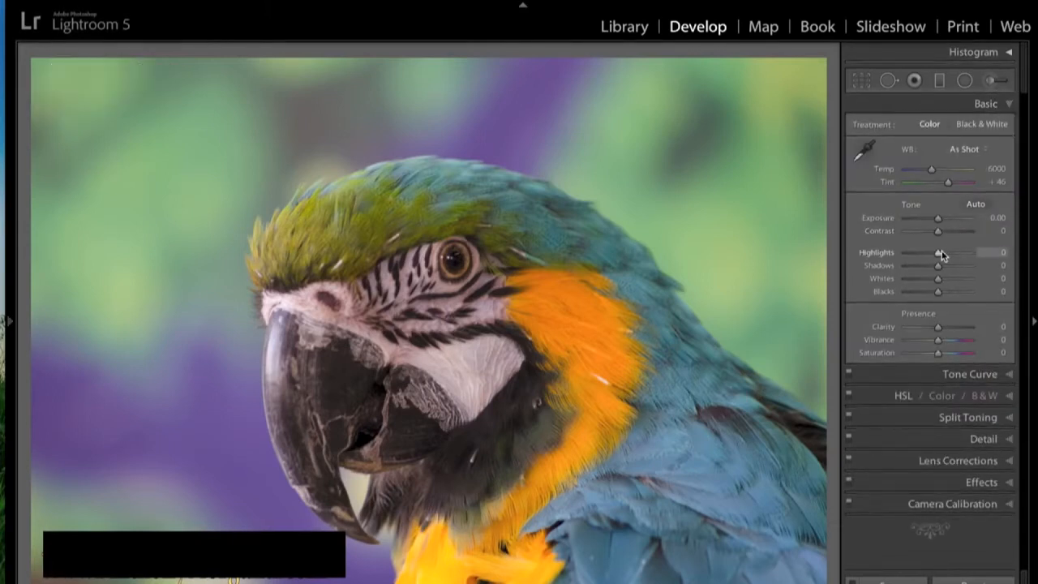
{"action": "left_click_drag", "start_coordinate": [938, 254], "coordinate": [973, 266]}
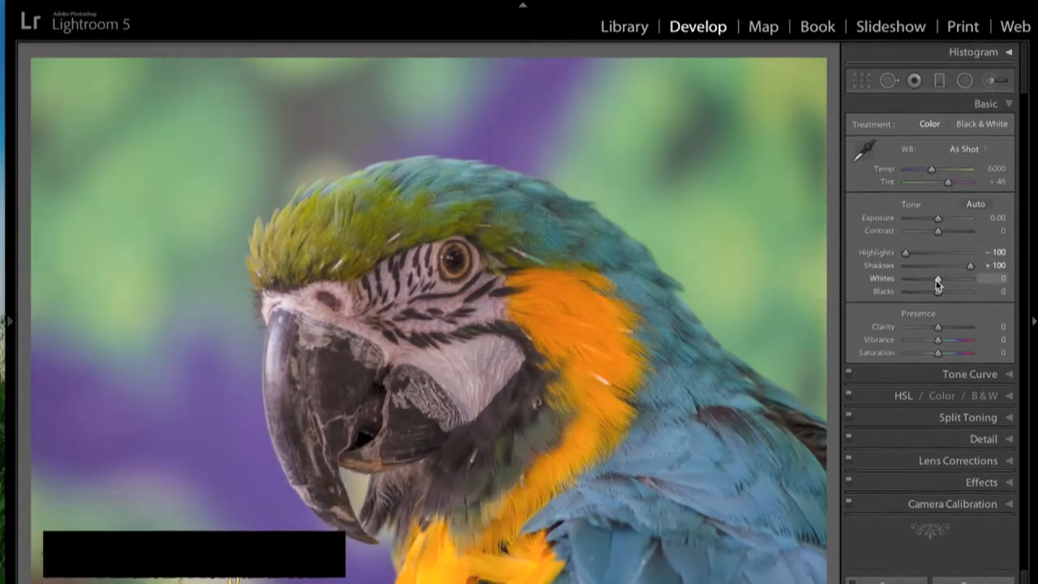
{"action": "mouse_move", "coordinate": [938, 283]}
{"action": "left_mouse_down"}
{"action": "mouse_move", "coordinate": [954, 282]}
{"action": "mouse_move", "coordinate": [927, 295]}
{"action": "left_mouse_up"}
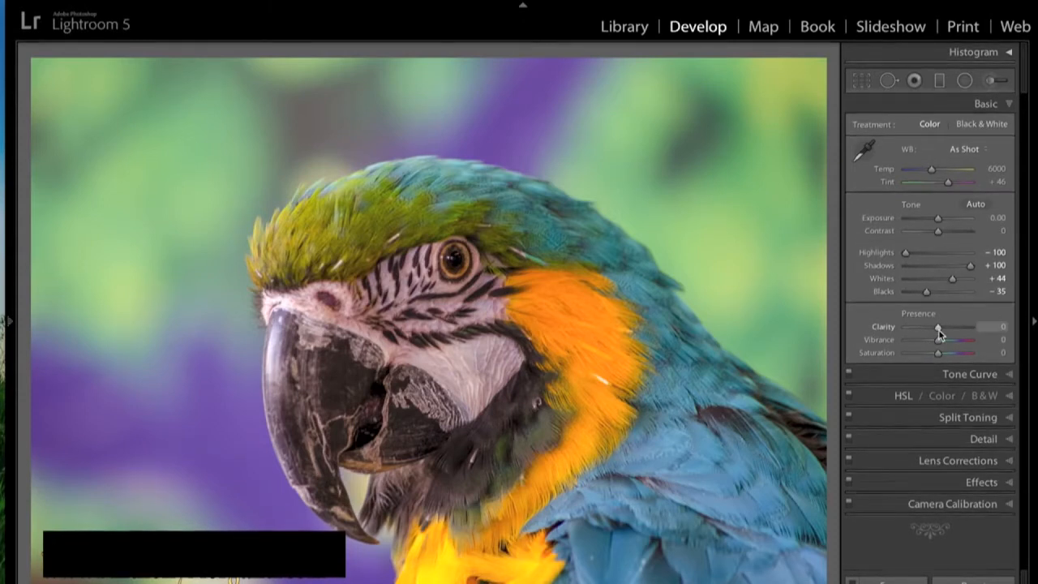
Set the parrot photo's Clarity to +91, Vibrance to +23 and Contrast to +47, and collapse the basic adjustments.
{"action": "left_click_drag", "start_coordinate": [937, 329], "coordinate": [968, 330]}
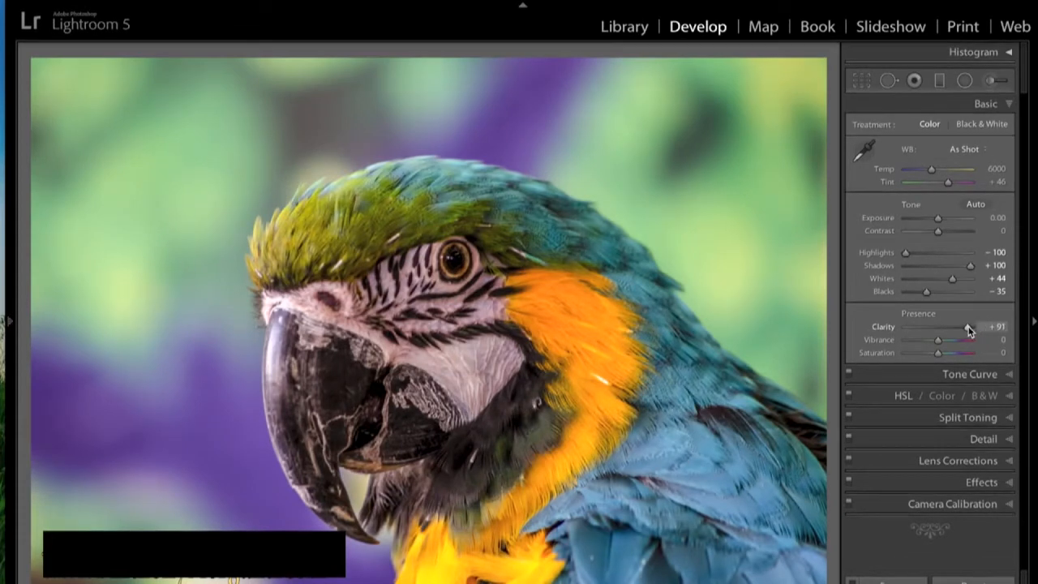
{"action": "left_click_drag", "start_coordinate": [938, 342], "coordinate": [945, 344]}
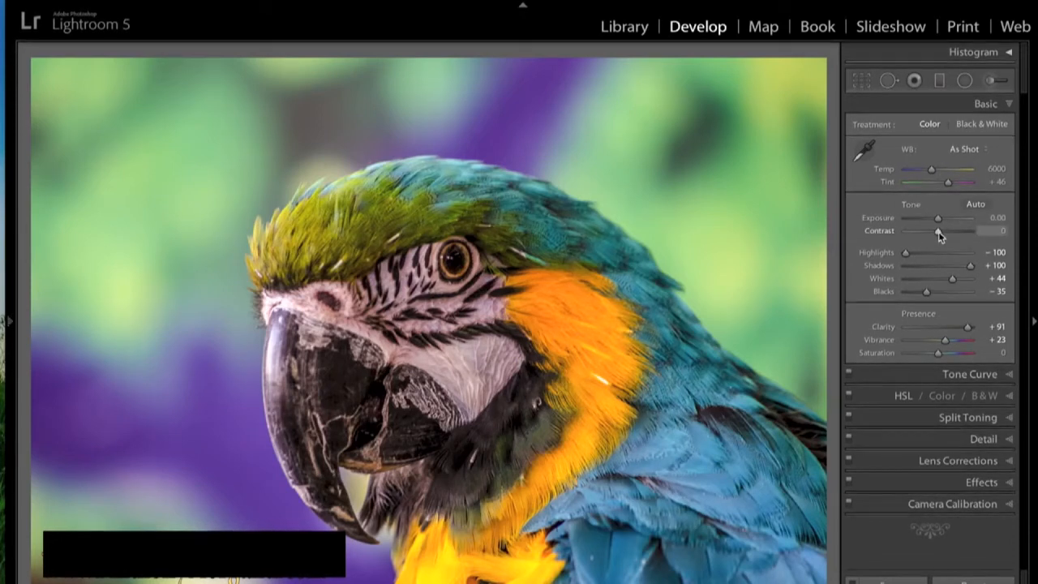
{"action": "left_click_drag", "start_coordinate": [939, 234], "coordinate": [956, 233]}
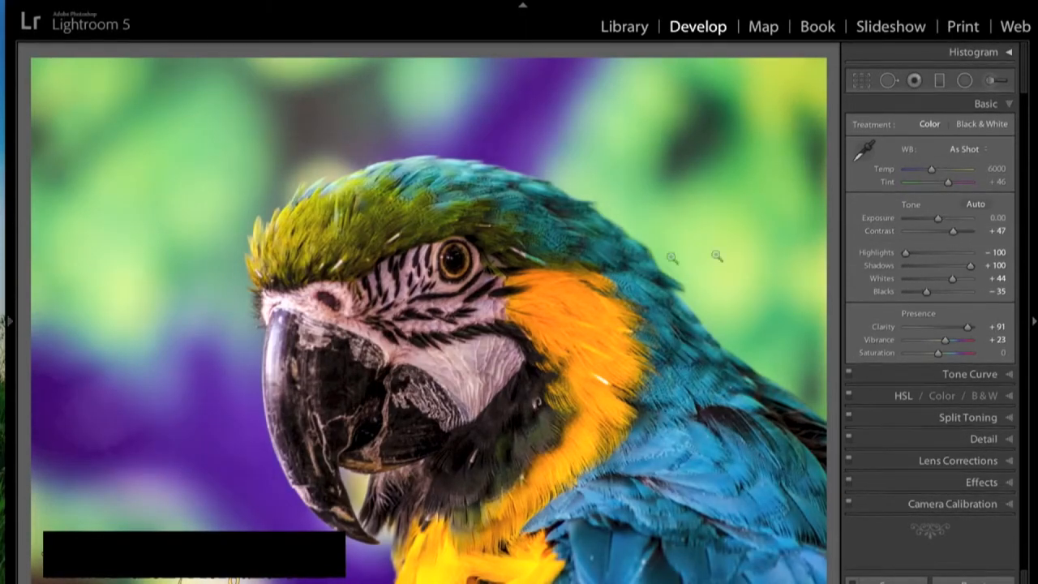
{"action": "left_click", "coordinate": [1010, 104]}
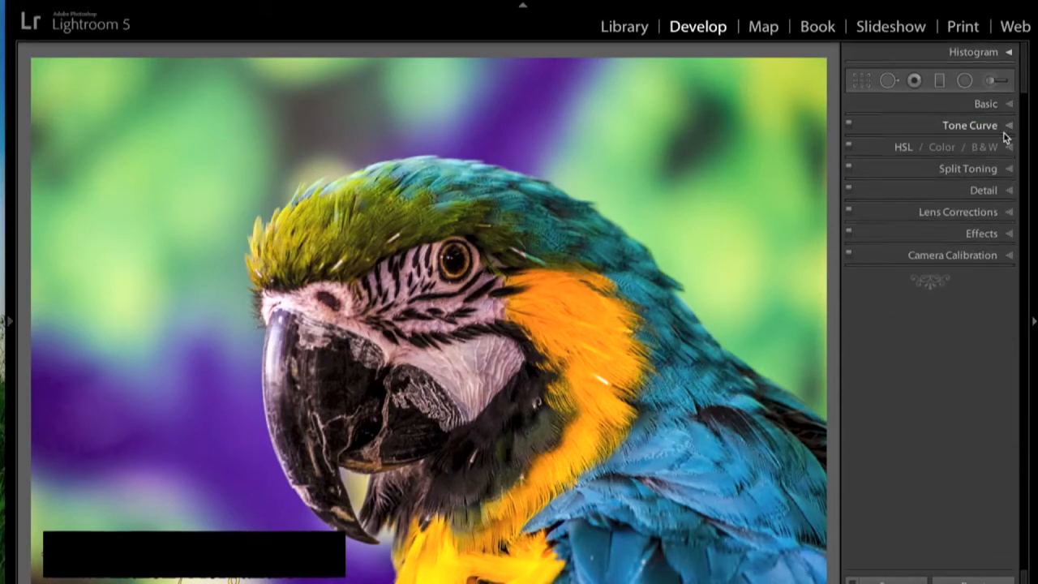
Sharpen the parrot photo with Amount 65, Radius 0.8 and Detail 44 while zoomed in on its head.
{"action": "left_click", "coordinate": [1009, 192]}
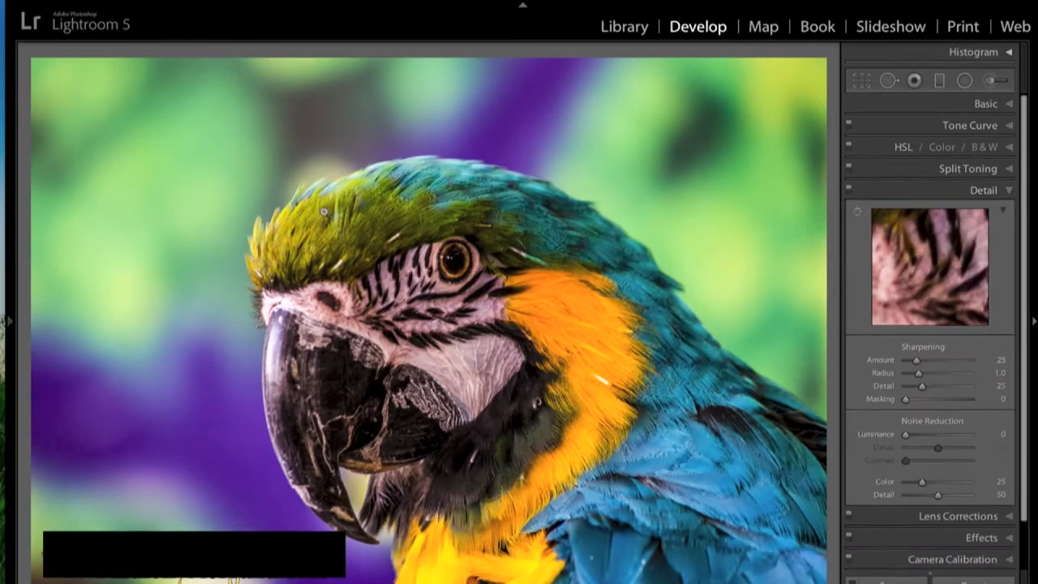
{"action": "left_click", "coordinate": [323, 212]}
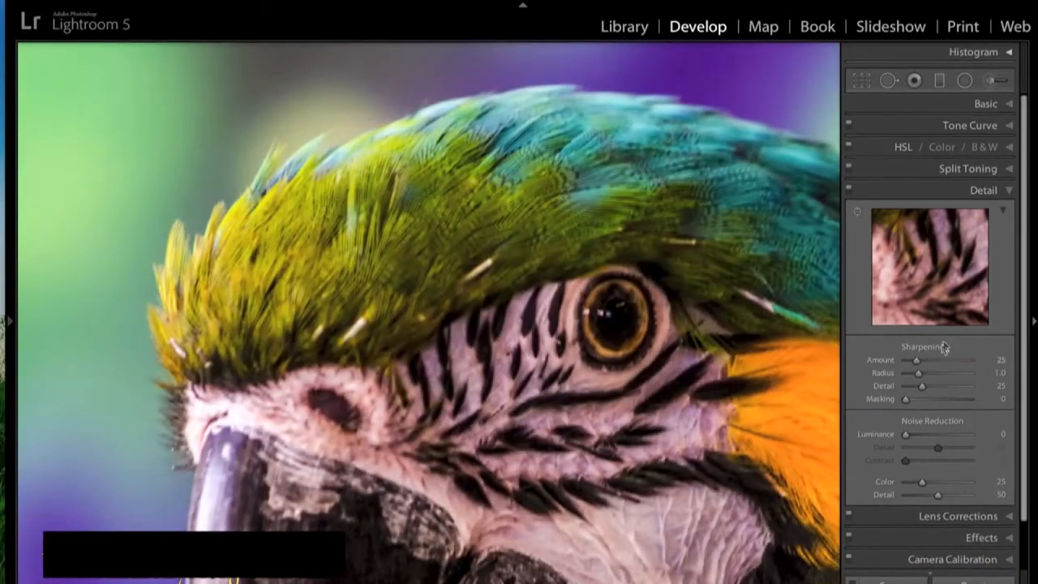
{"action": "left_click_drag", "start_coordinate": [916, 364], "coordinate": [933, 366]}
{"action": "left_click_drag", "start_coordinate": [919, 375], "coordinate": [938, 388]}
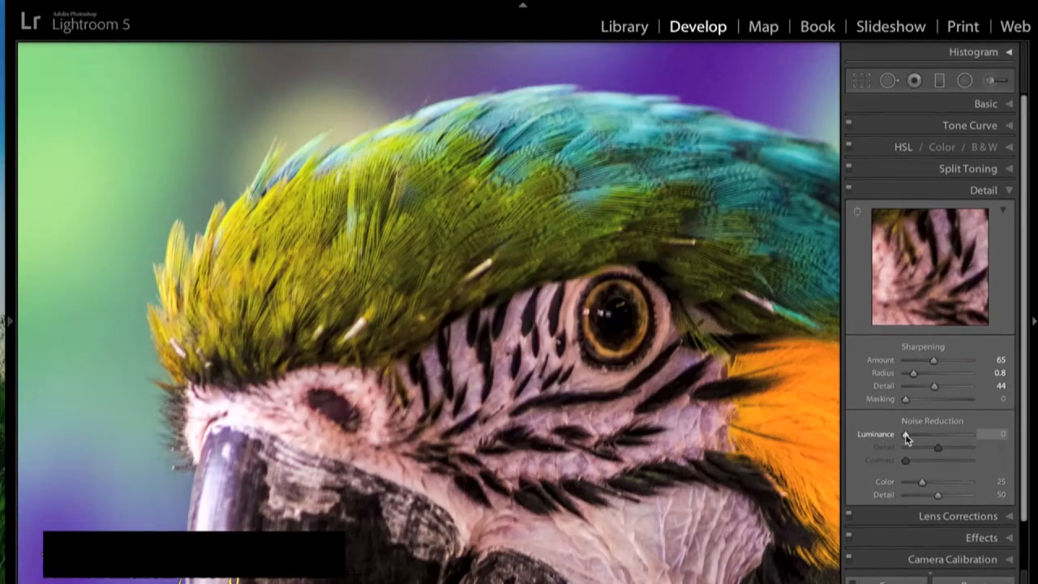
Set the parrot photo's Luminance noise reduction to 42, return to the full view and collapse the detail settings.
{"action": "left_click_drag", "start_coordinate": [906, 436], "coordinate": [933, 435]}
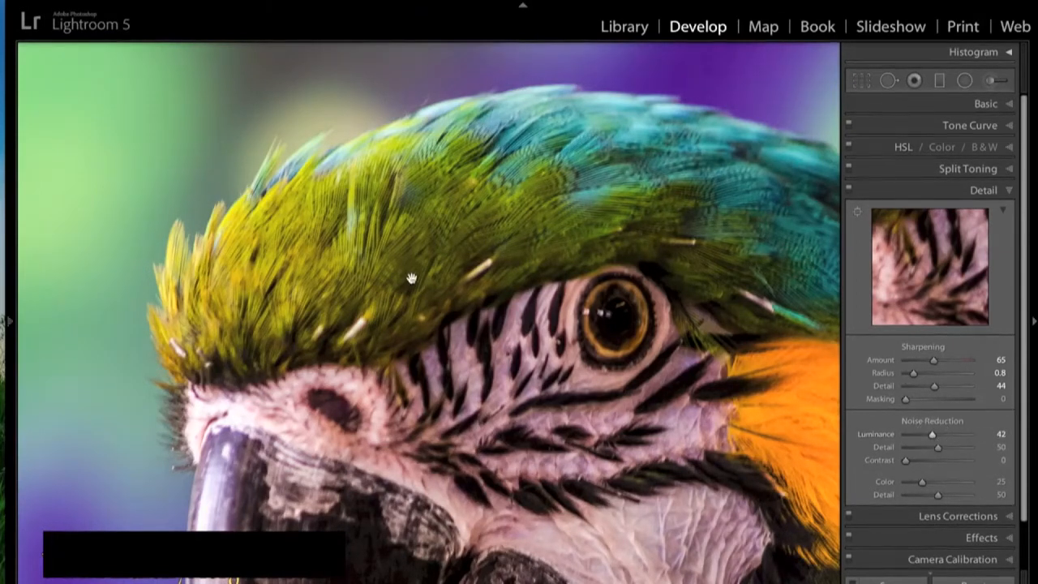
{"action": "left_click", "coordinate": [434, 244]}
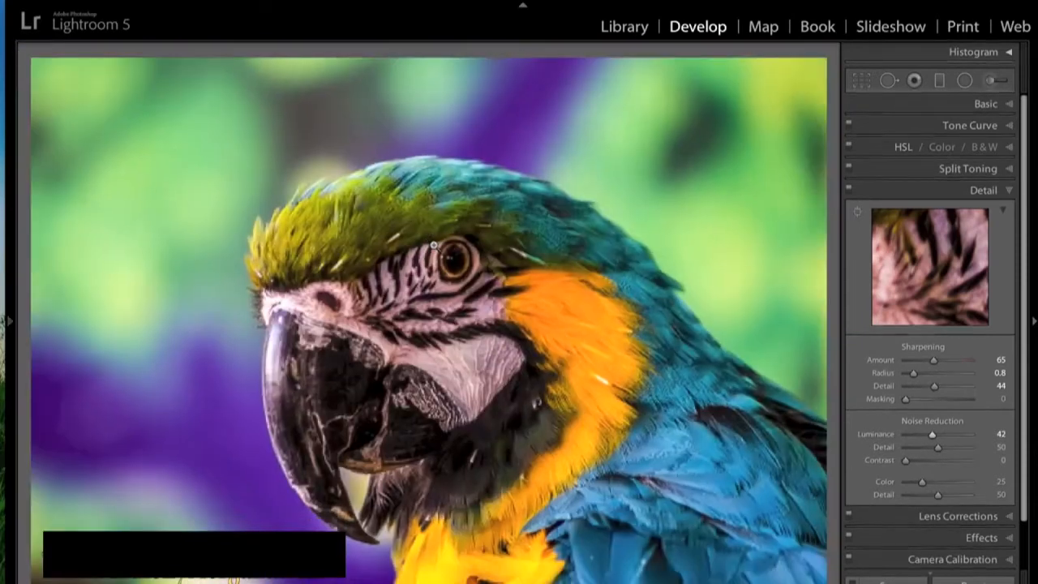
{"action": "left_click", "coordinate": [1008, 192]}
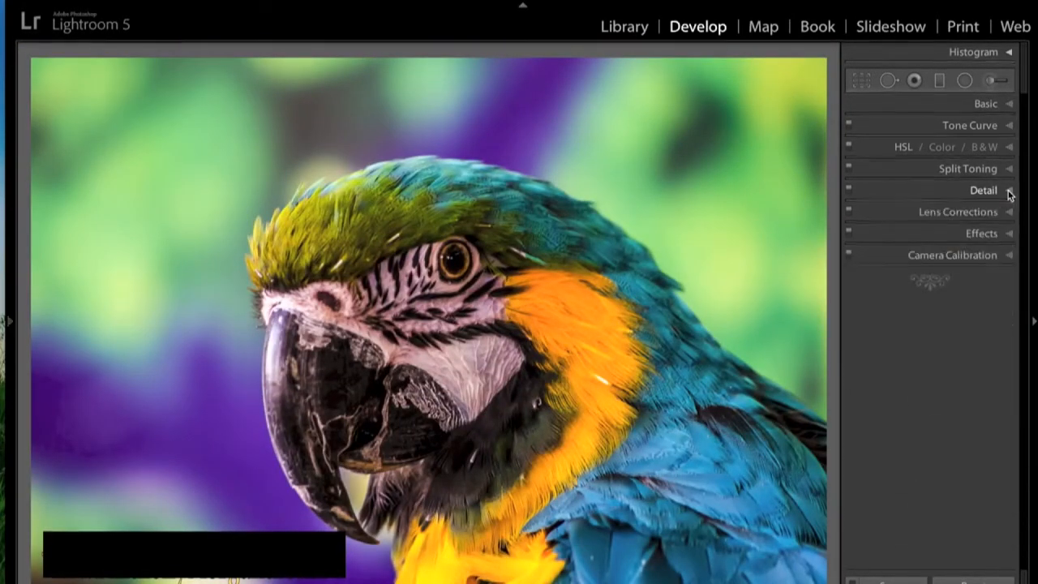
Enable lens profile corrections and chromatic aberration removal for the parrot photo.
{"action": "left_click", "coordinate": [1009, 212]}
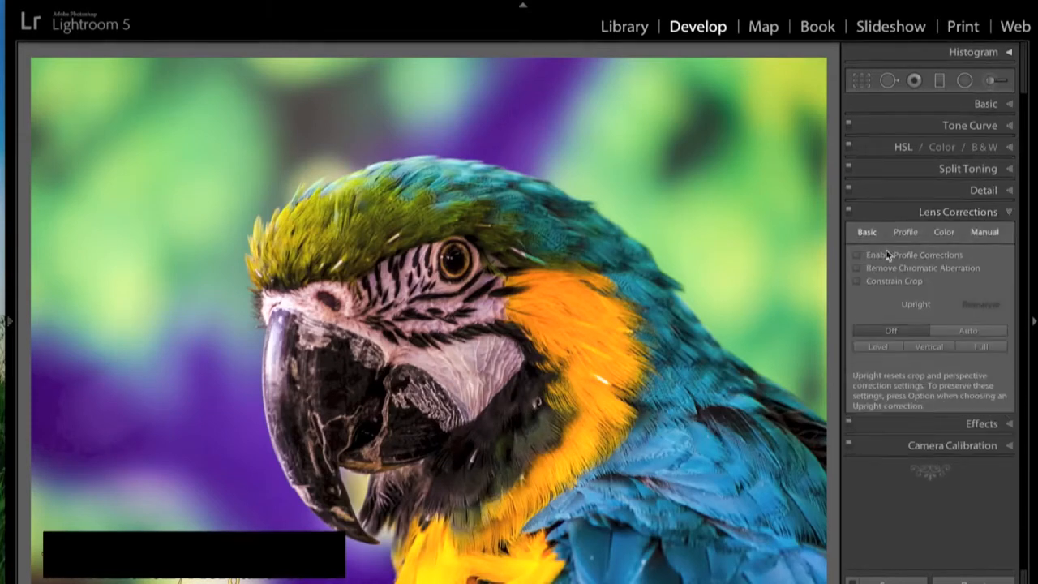
{"action": "left_click", "coordinate": [858, 255]}
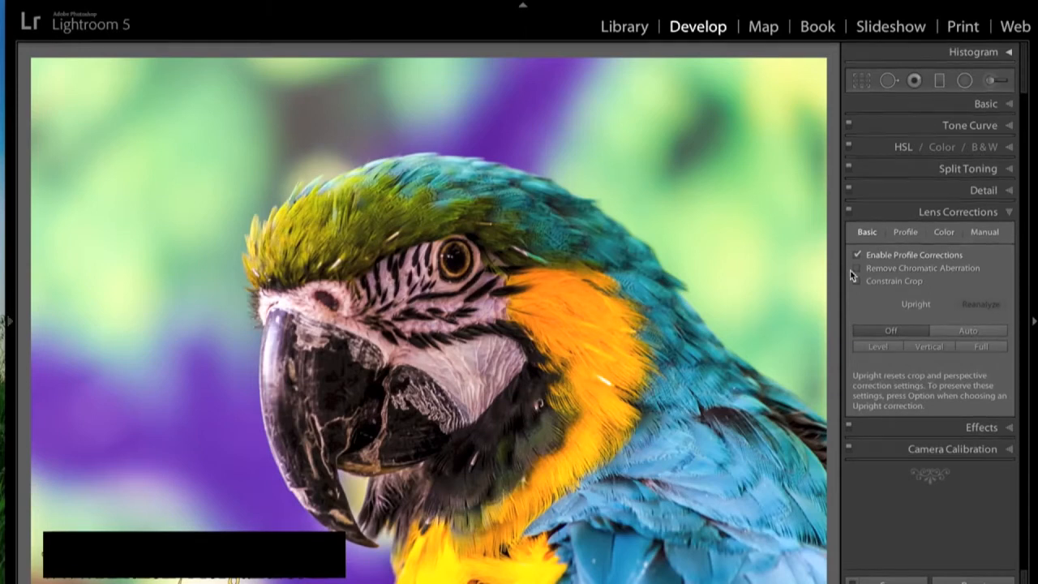
{"action": "left_click", "coordinate": [858, 269]}
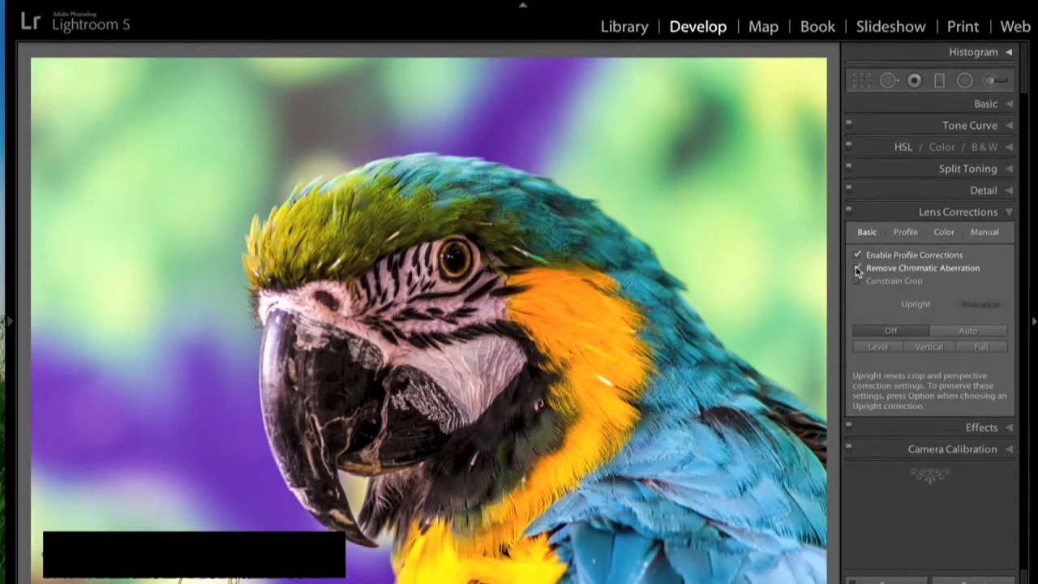
{"action": "left_click", "coordinate": [1008, 215]}
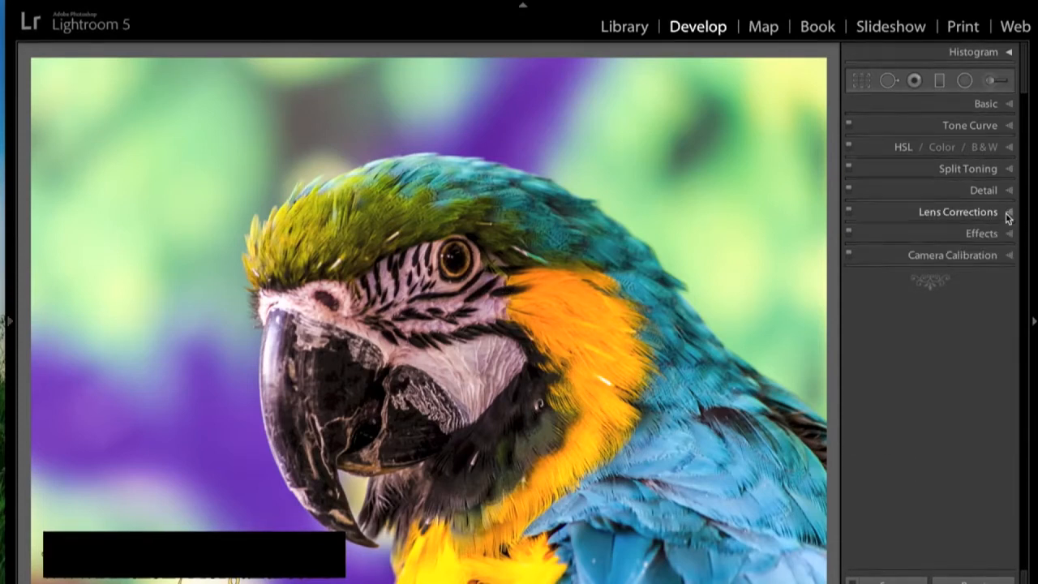
Apply a post-crop vignette Amount of -25 to the parrot photo and compare it with the before version.
{"action": "left_click", "coordinate": [1008, 234]}
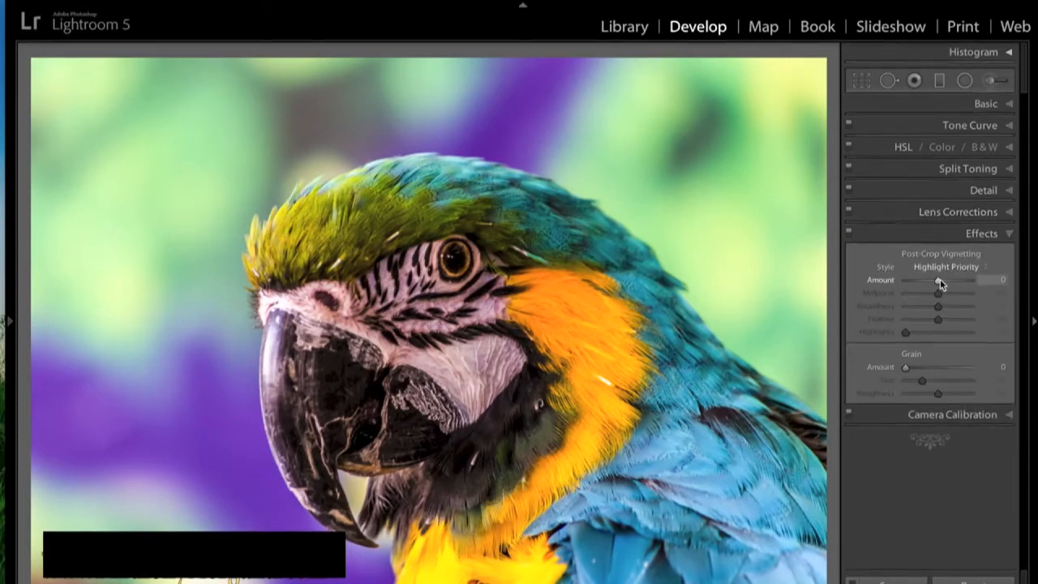
{"action": "left_click_drag", "start_coordinate": [937, 280], "coordinate": [930, 279]}
{"action": "key", "text": "backslash"}
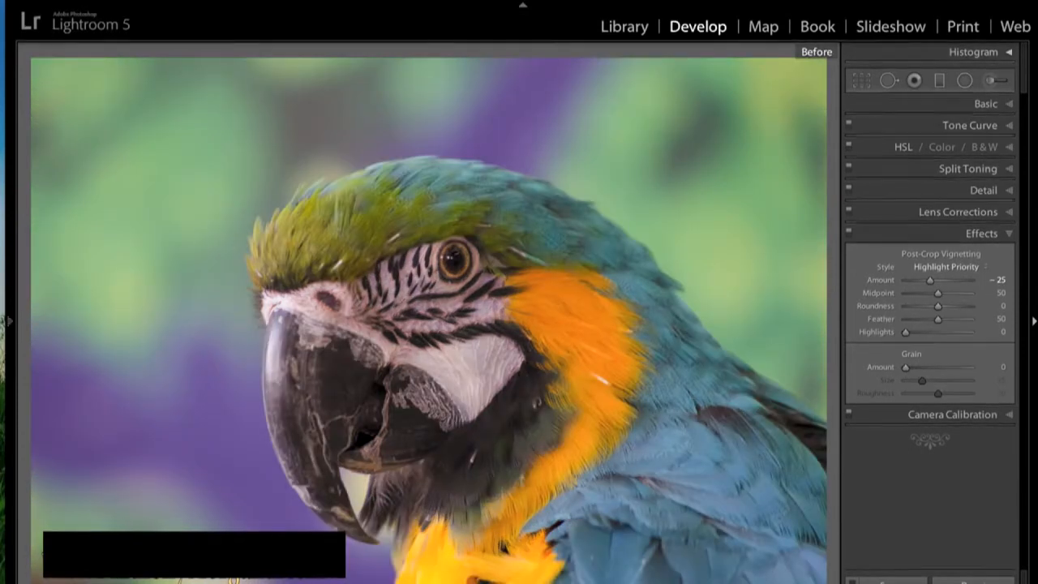
{"action": "key", "text": "backslash"}
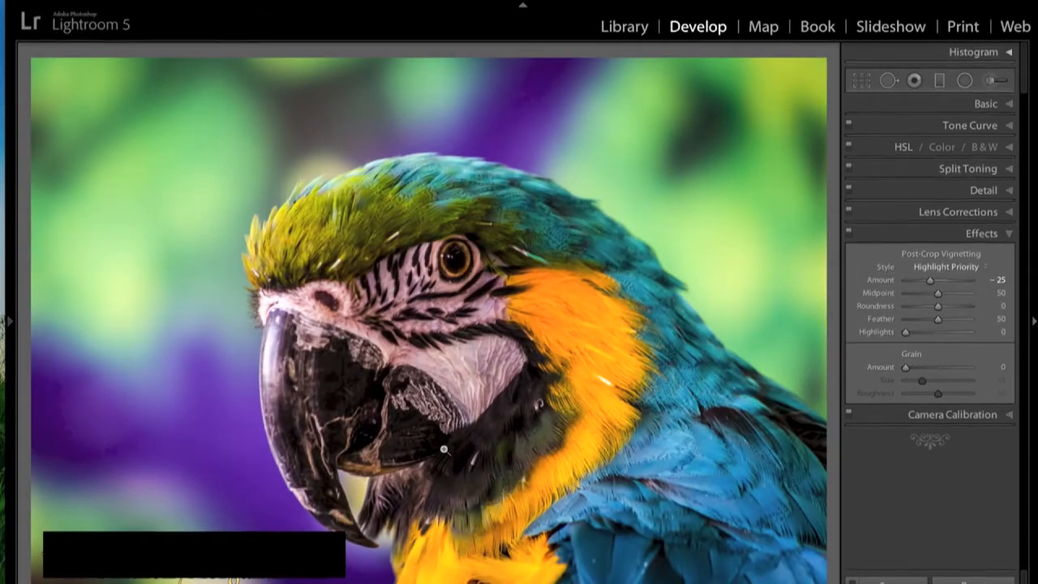
Go to the butterfly photo and set Highlights to +31, Shadows to +27, Whites to +33 and Blacks to -16.
{"action": "key", "text": "Right"}
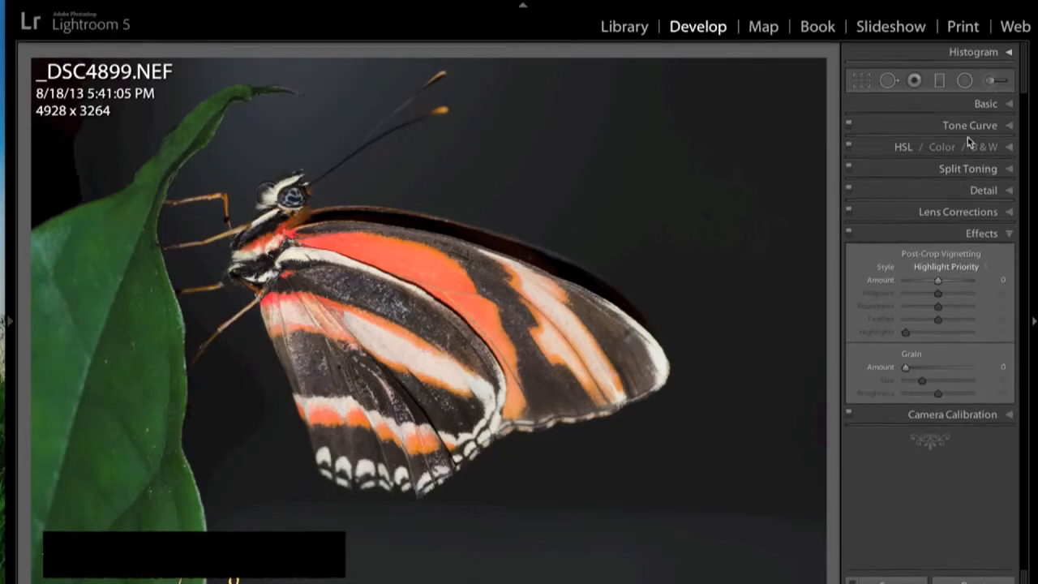
{"action": "left_click", "coordinate": [1005, 104]}
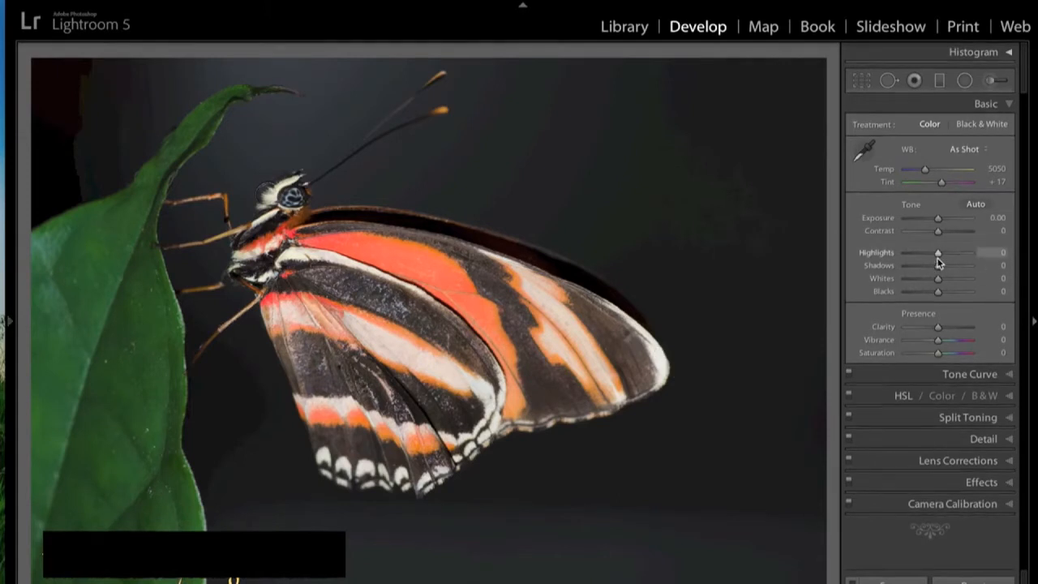
{"action": "left_click_drag", "start_coordinate": [939, 258], "coordinate": [945, 258]}
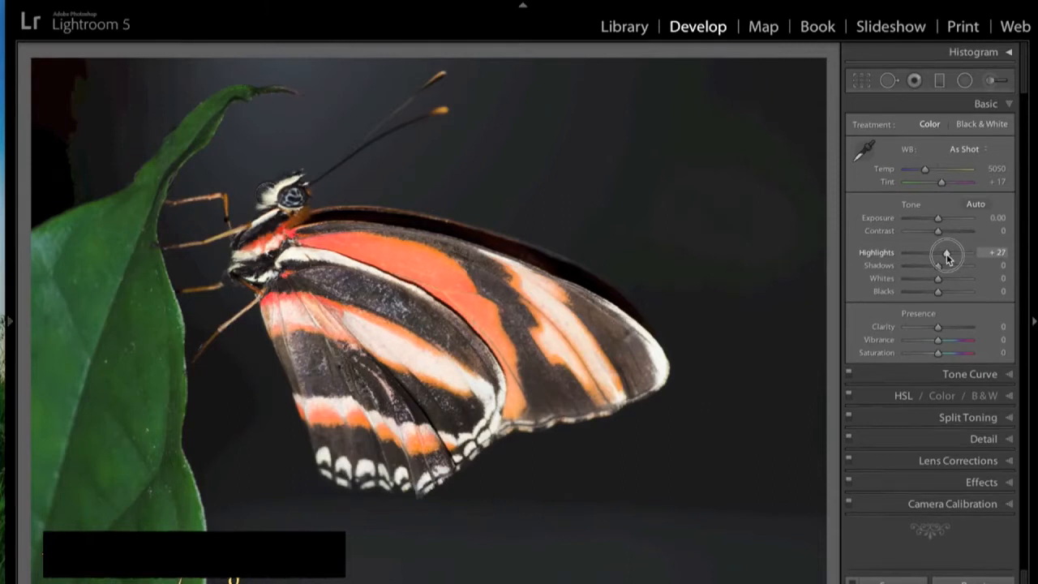
{"action": "mouse_move", "coordinate": [949, 257]}
{"action": "left_mouse_down"}
{"action": "mouse_move", "coordinate": [938, 269]}
{"action": "mouse_move", "coordinate": [948, 265]}
{"action": "left_mouse_up"}
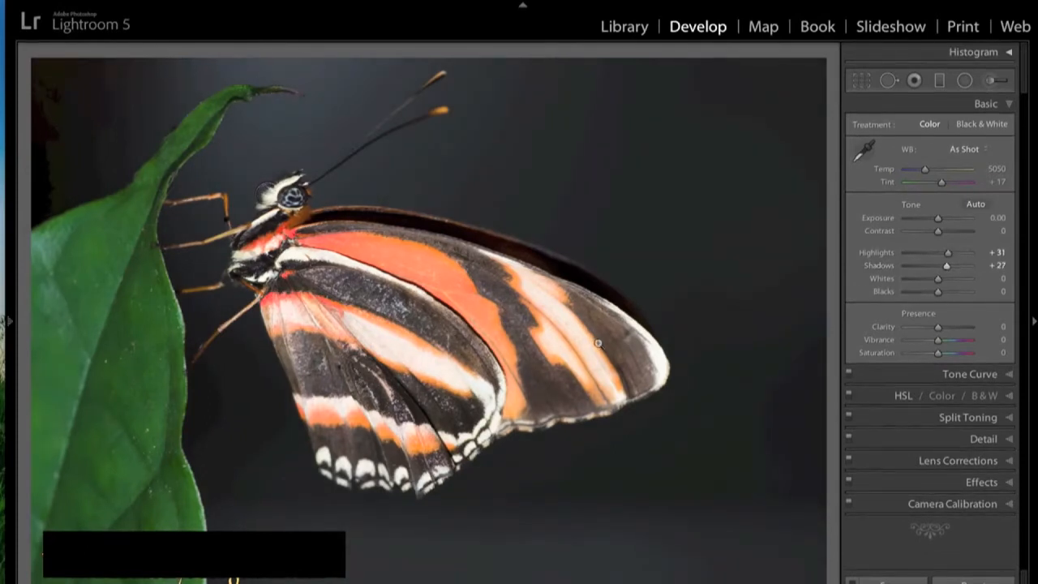
{"action": "key", "text": "alt"}
{"action": "left_click", "coordinate": [938, 280], "text": "alt"}
{"action": "left_click_drag", "start_coordinate": [938, 280], "coordinate": [950, 279]}
{"action": "left_click_drag", "start_coordinate": [950, 282], "coordinate": [933, 293]}
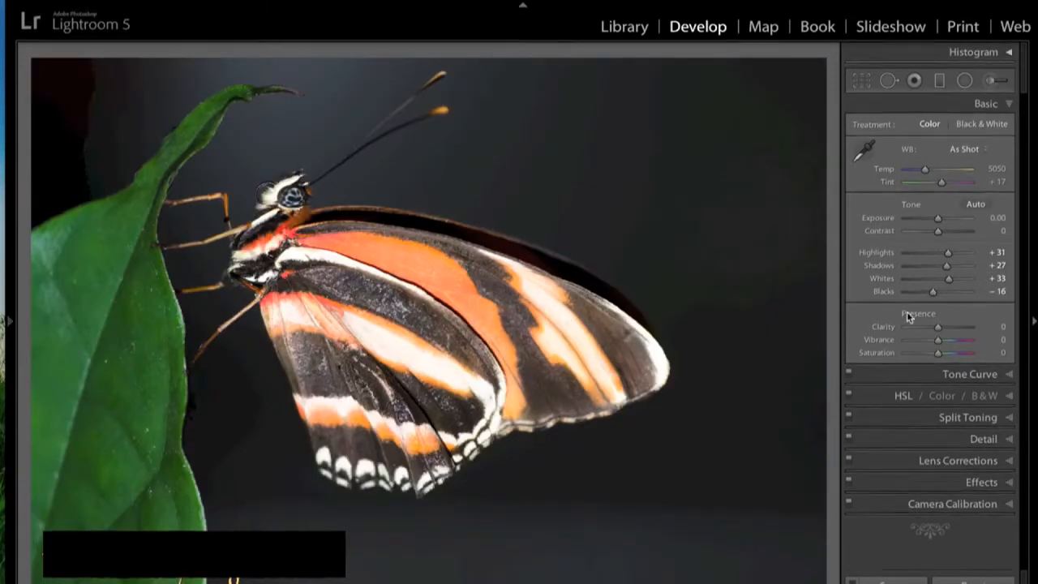
Set the butterfly photo's Clarity to +71, Vibrance to +29 and Saturation to +11, and collapse the basic settings.
{"action": "left_click_drag", "start_coordinate": [938, 328], "coordinate": [961, 334]}
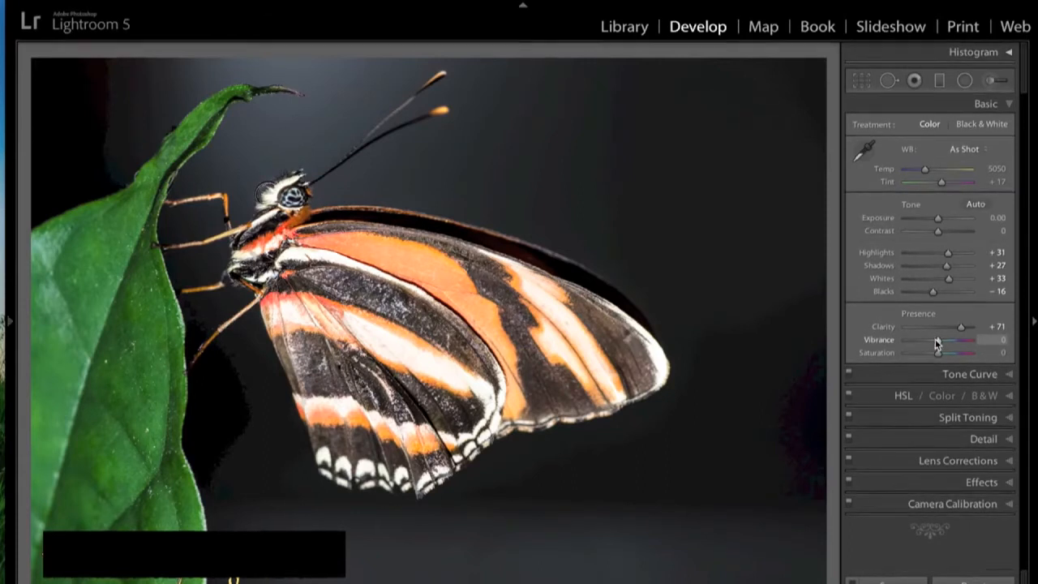
{"action": "left_click", "coordinate": [937, 342]}
{"action": "left_click_drag", "start_coordinate": [937, 342], "coordinate": [947, 344]}
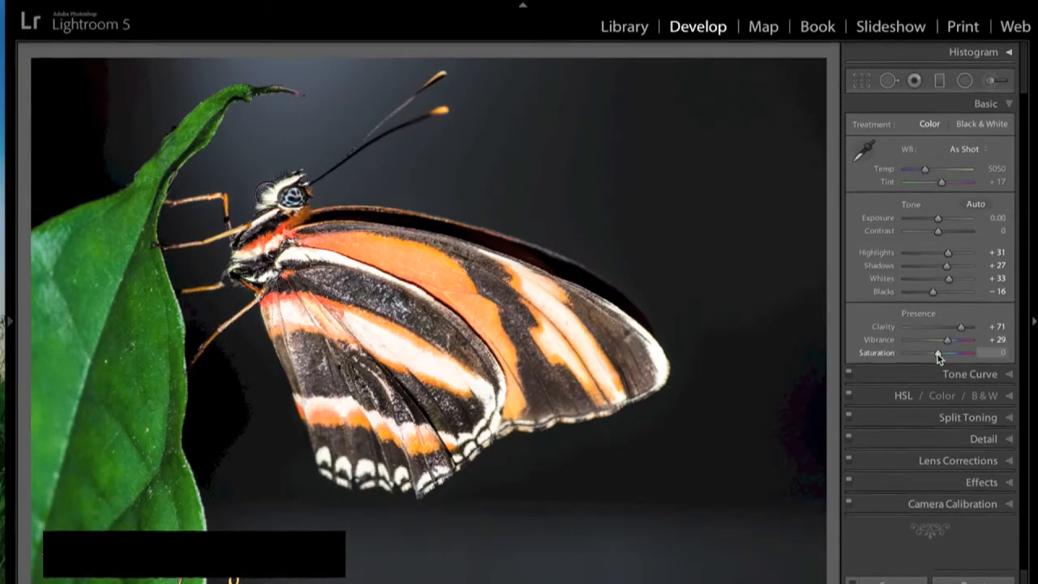
{"action": "left_click", "coordinate": [938, 355]}
{"action": "left_click_drag", "start_coordinate": [938, 355], "coordinate": [941, 355]}
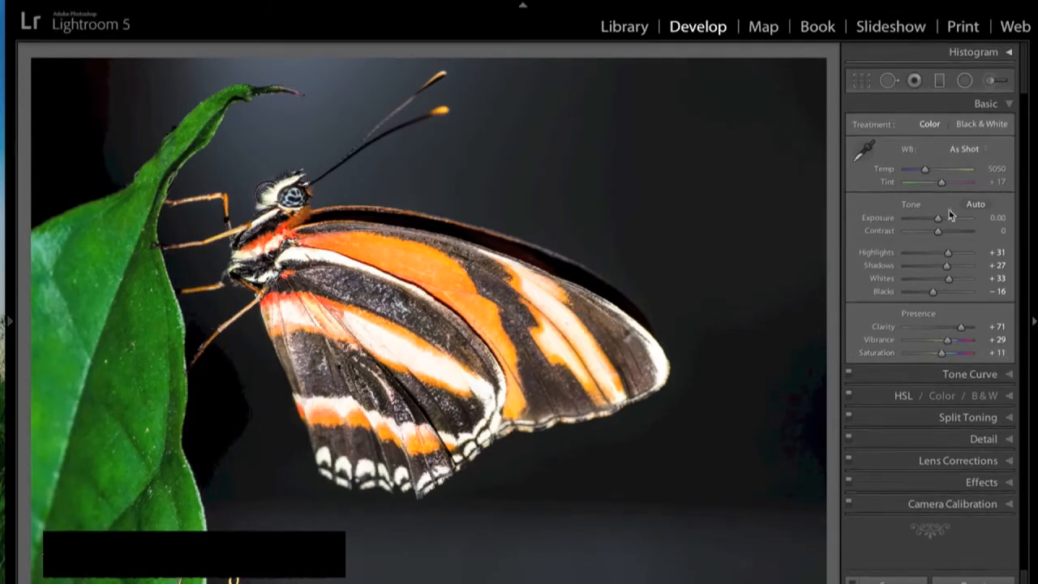
{"action": "left_click", "coordinate": [1009, 106]}
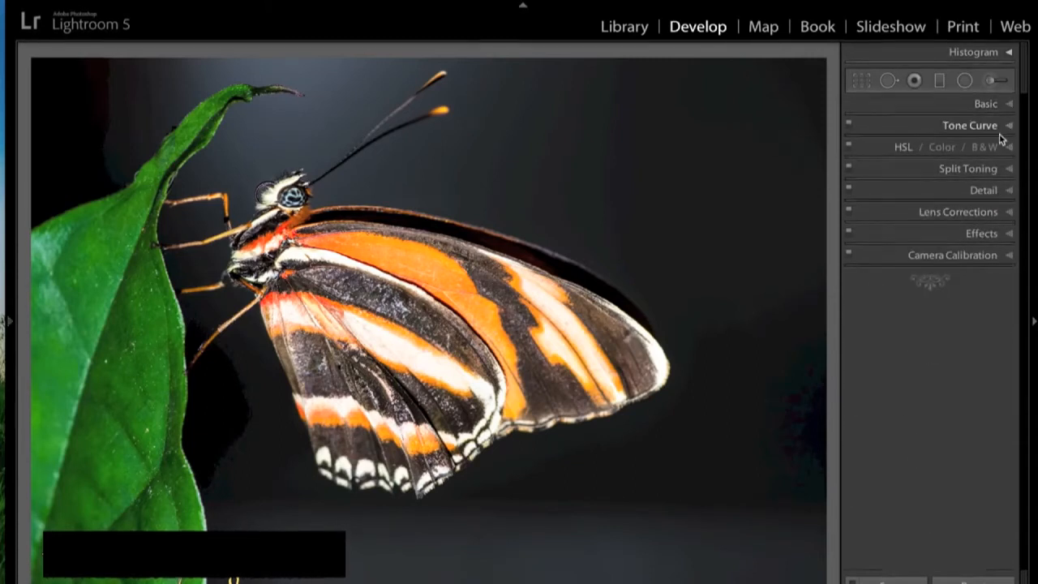
Zoom in on the butterfly, set its sharpening Amount to 80 and move the detail preview onto its eye.
{"action": "left_click", "coordinate": [986, 192]}
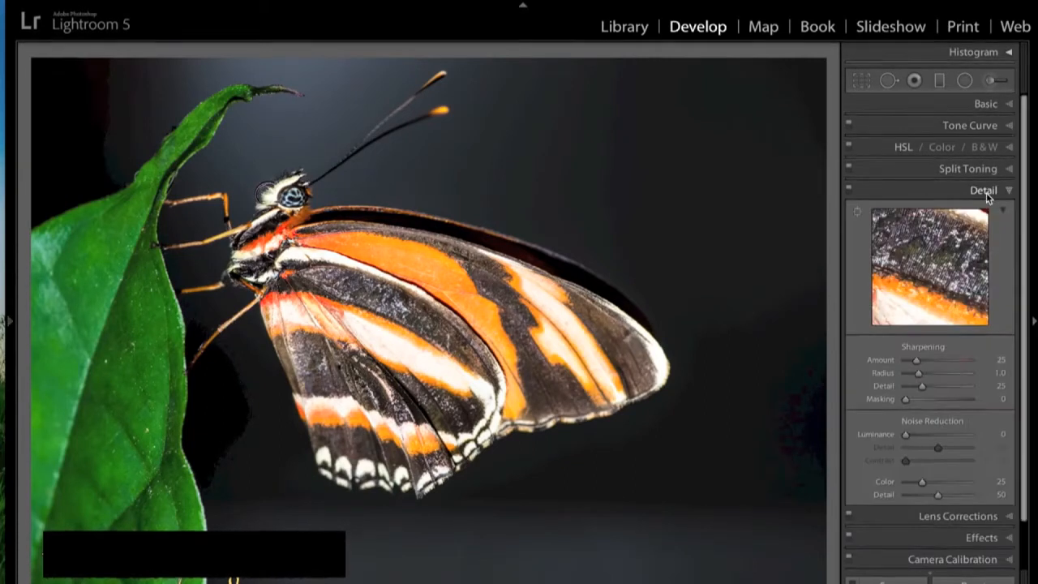
{"action": "left_click", "coordinate": [389, 243]}
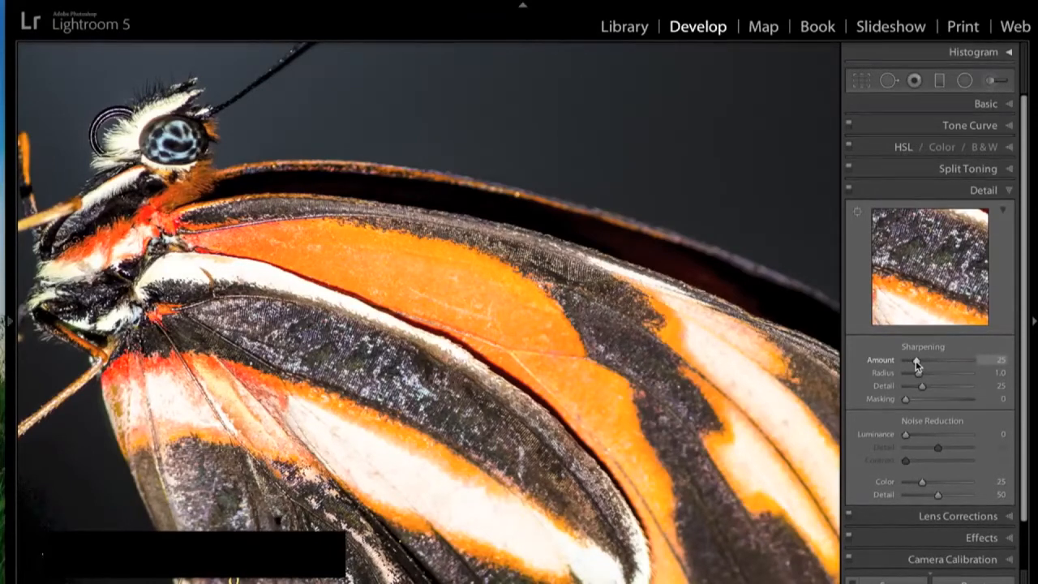
{"action": "left_click_drag", "start_coordinate": [915, 363], "coordinate": [939, 364]}
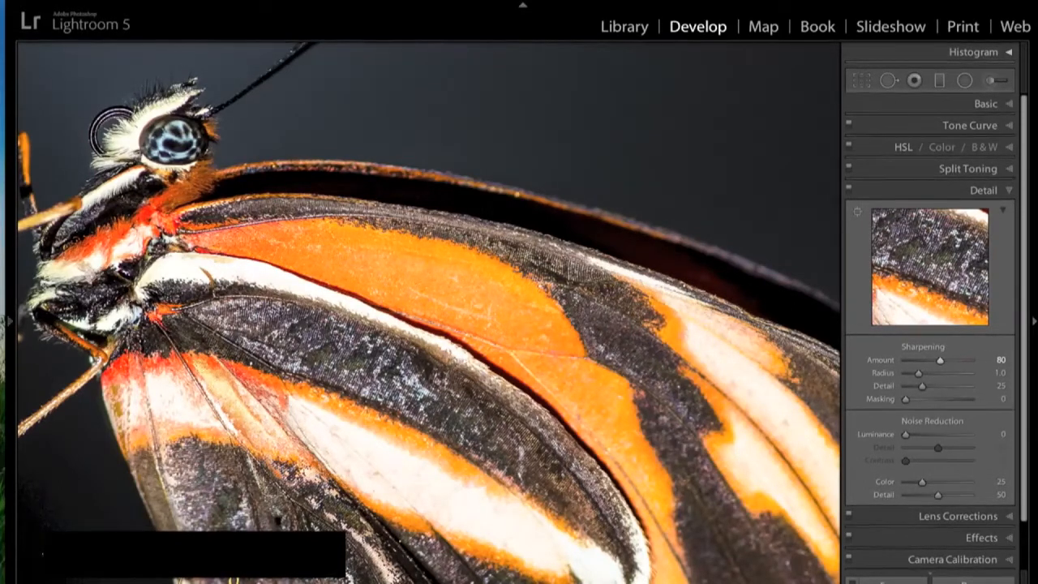
{"action": "left_click_drag", "start_coordinate": [932, 252], "coordinate": [987, 323]}
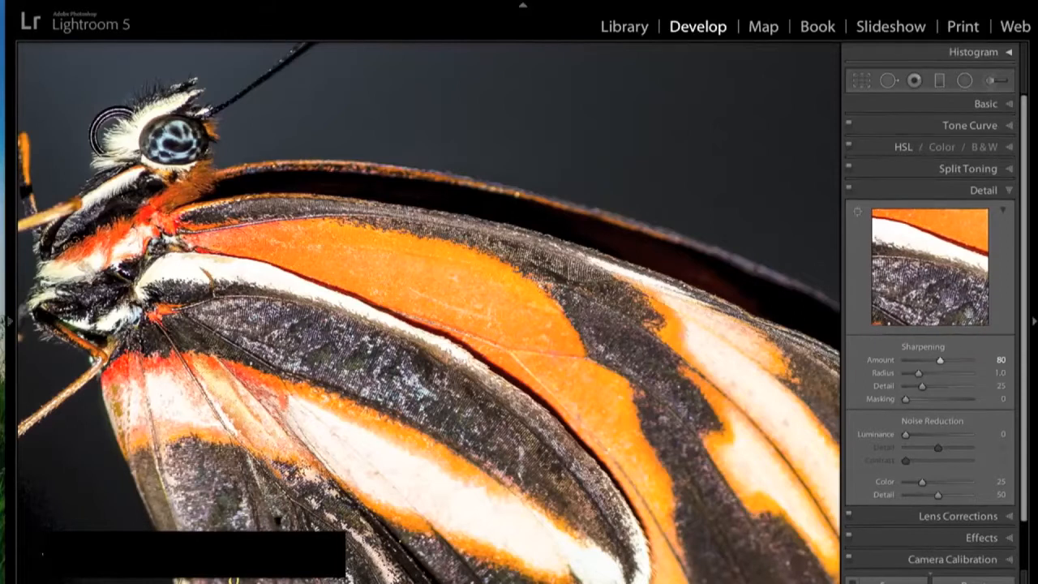
{"action": "left_click_drag", "start_coordinate": [905, 253], "coordinate": [983, 278]}
{"action": "left_click_drag", "start_coordinate": [887, 243], "coordinate": [1015, 312]}
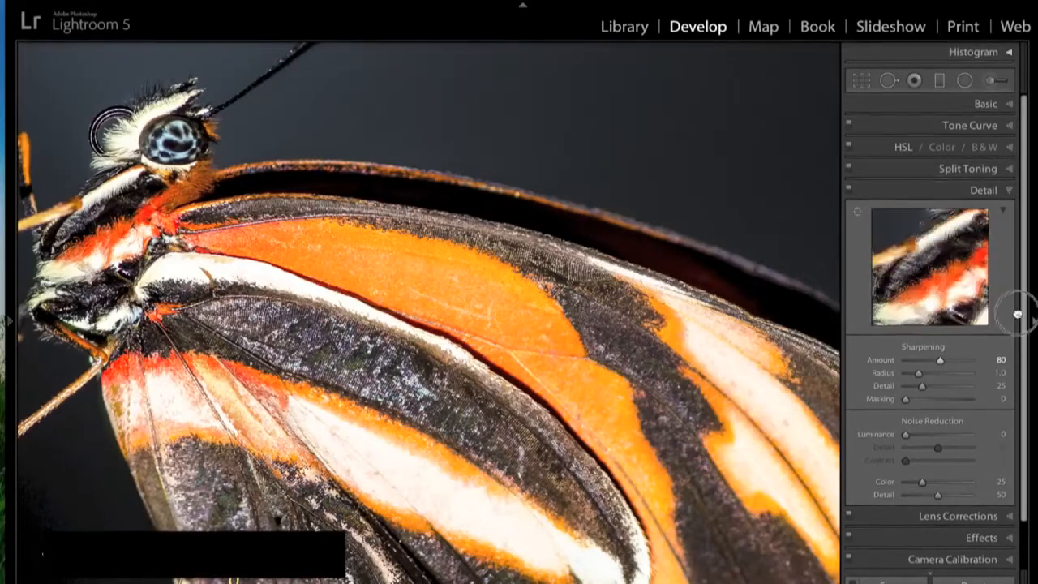
{"action": "left_click_drag", "start_coordinate": [904, 249], "coordinate": [928, 317]}
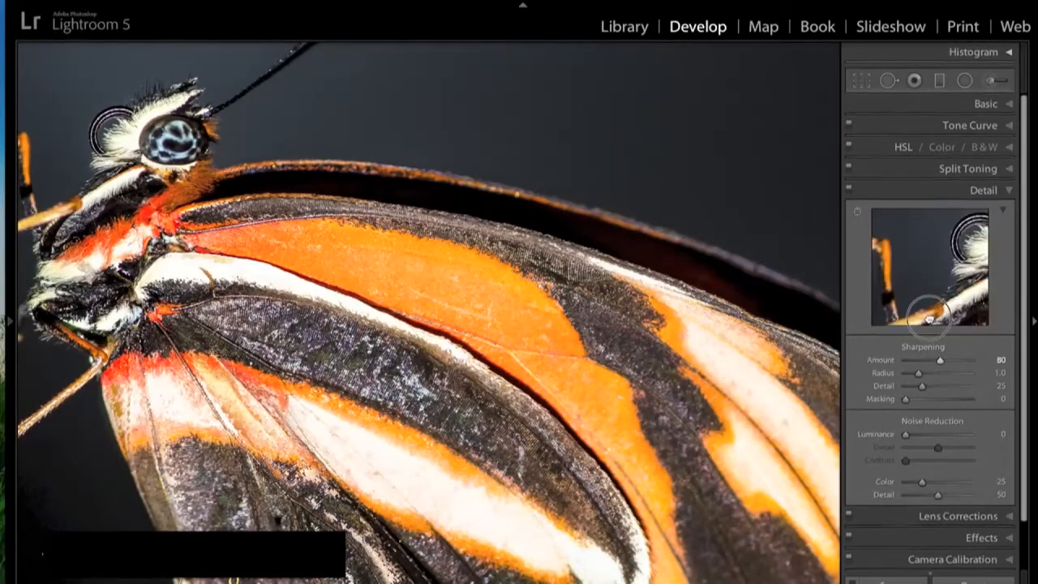
{"action": "left_click_drag", "start_coordinate": [950, 235], "coordinate": [905, 252]}
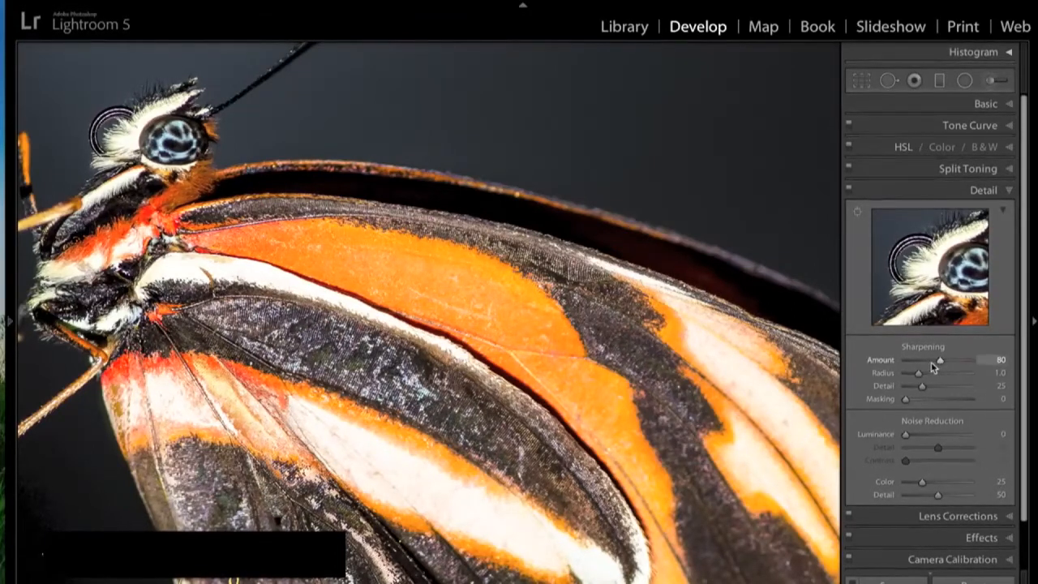
Refine the butterfly photo's sharpening to Amount 98, Radius 0.7 and Detail 43.
{"action": "left_click_drag", "start_coordinate": [939, 361], "coordinate": [949, 366]}
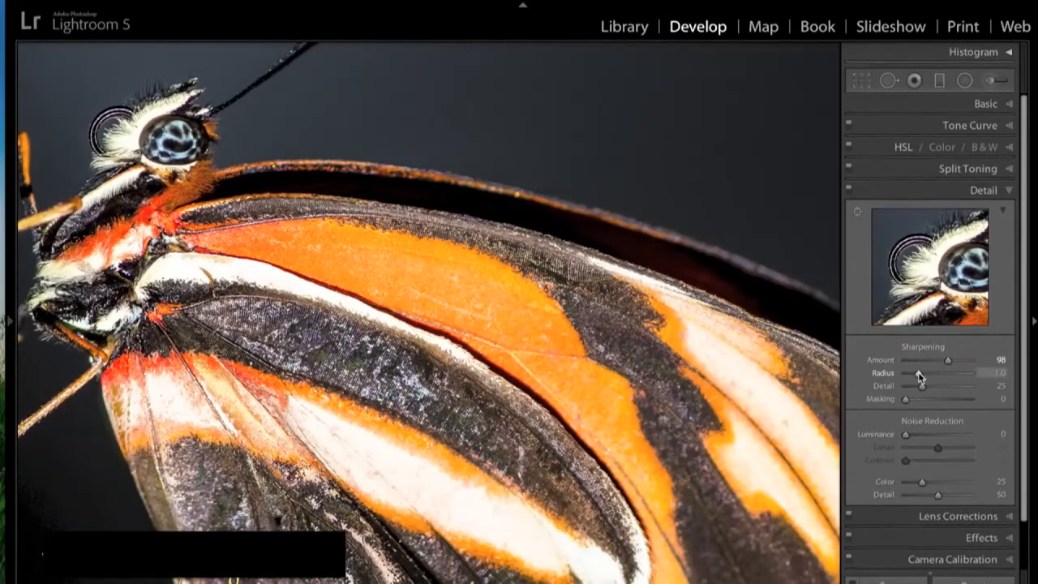
{"action": "left_click_drag", "start_coordinate": [918, 375], "coordinate": [913, 374]}
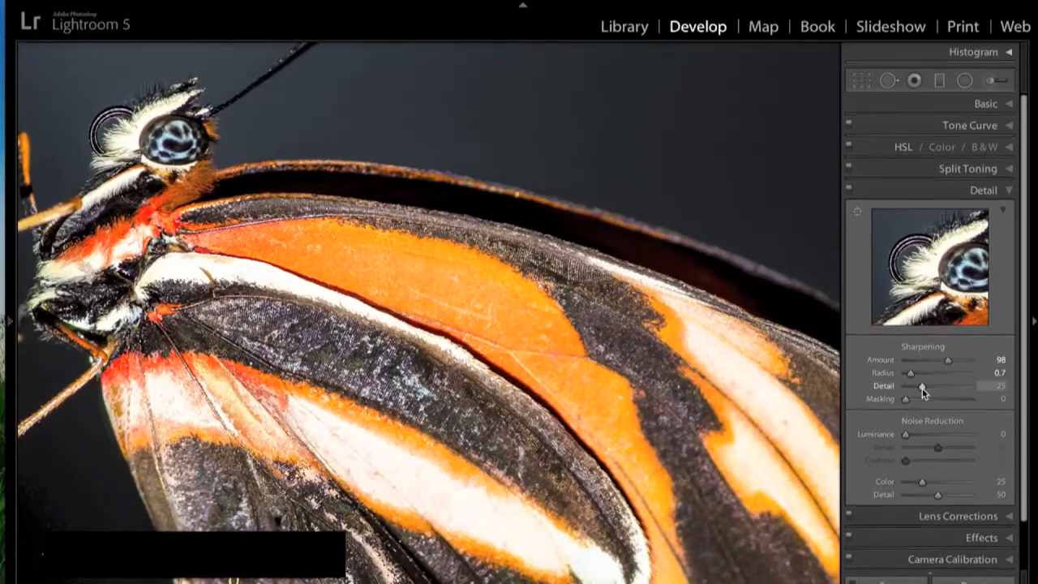
{"action": "left_click_drag", "start_coordinate": [921, 388], "coordinate": [934, 389]}
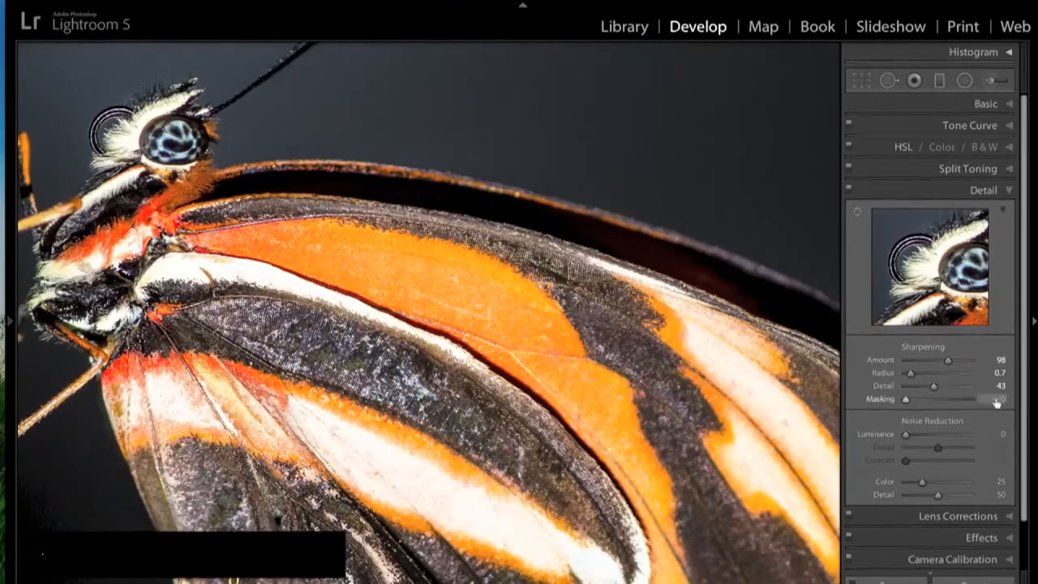
Set the butterfly photo's sharpening Masking to 29, check the wing close up and collapse the detail settings.
{"action": "left_click", "coordinate": [565, 335]}
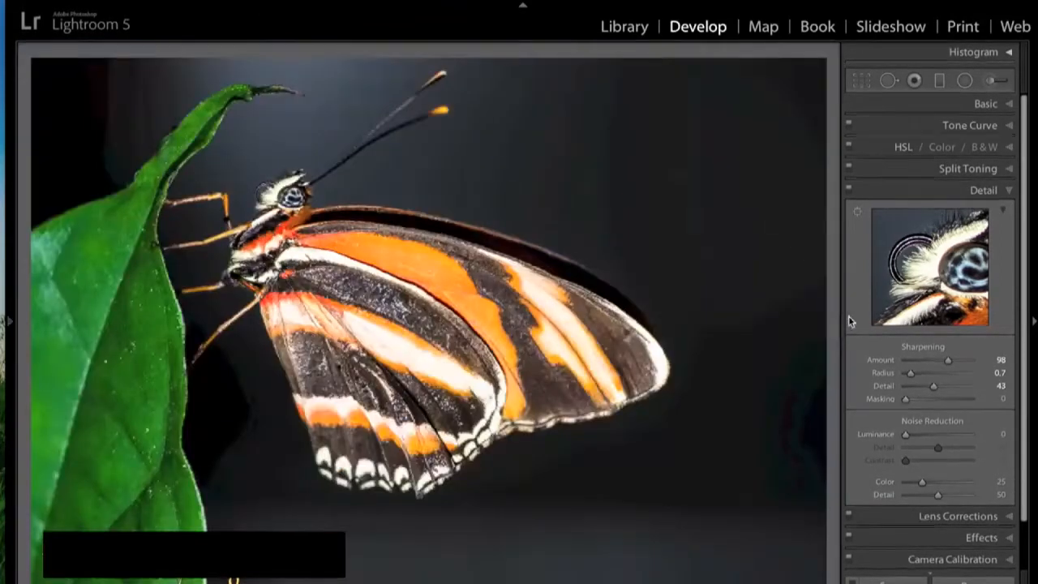
{"action": "key", "text": "alt"}
{"action": "left_click_drag", "start_coordinate": [904, 401], "coordinate": [924, 404]}
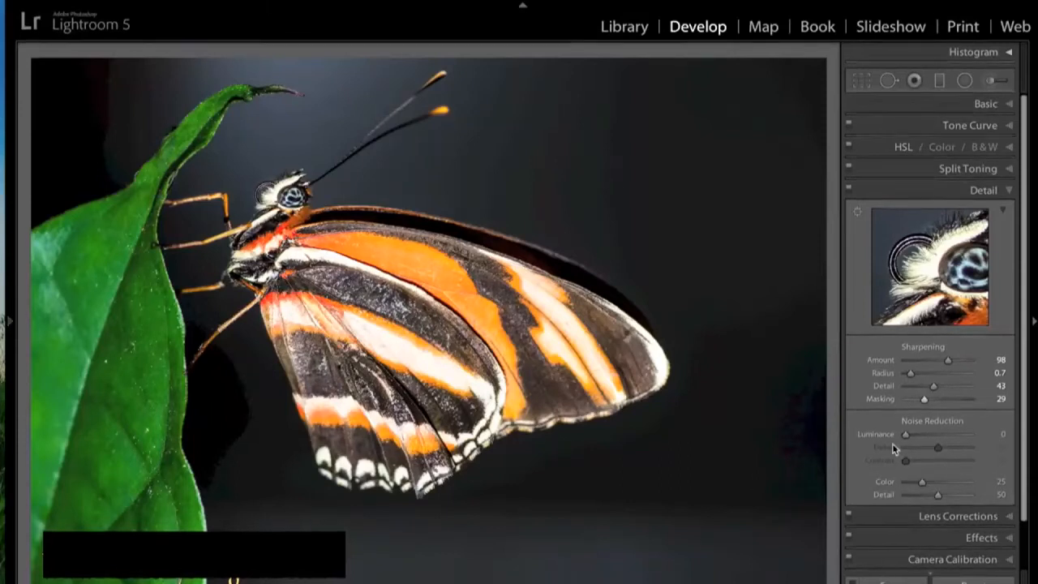
{"action": "left_click", "coordinate": [339, 292]}
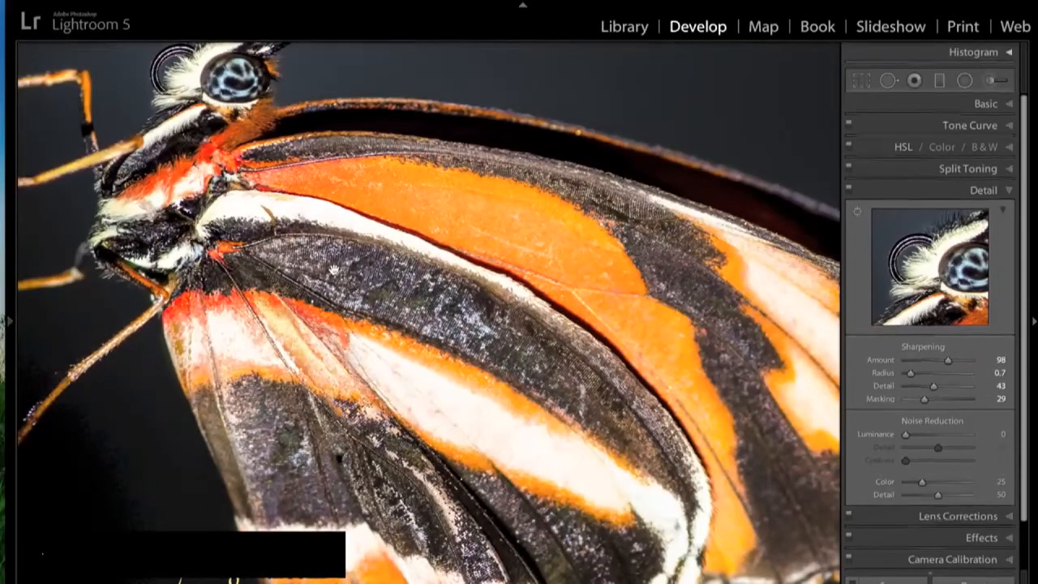
{"action": "left_click", "coordinate": [353, 270]}
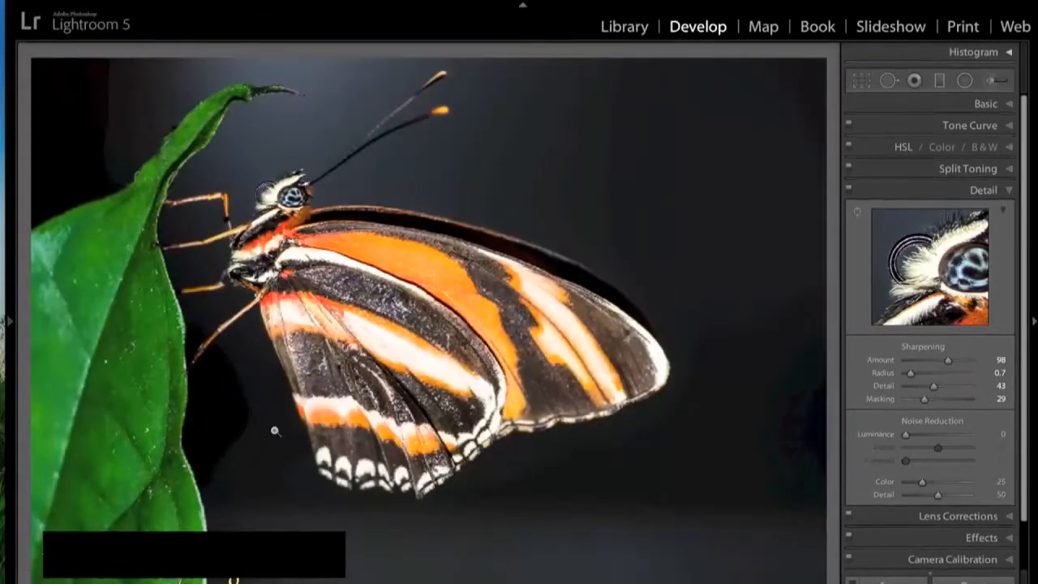
{"action": "left_click", "coordinate": [1009, 193]}
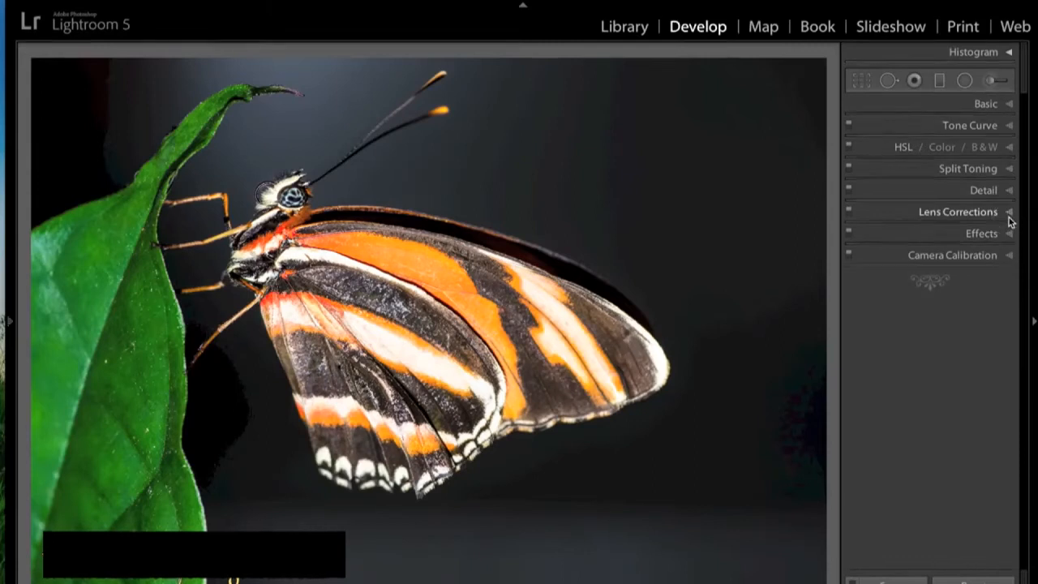
Enable lens profile corrections and chromatic aberration removal for the butterfly photo.
{"action": "left_click", "coordinate": [1008, 213]}
{"action": "left_click", "coordinate": [857, 267]}
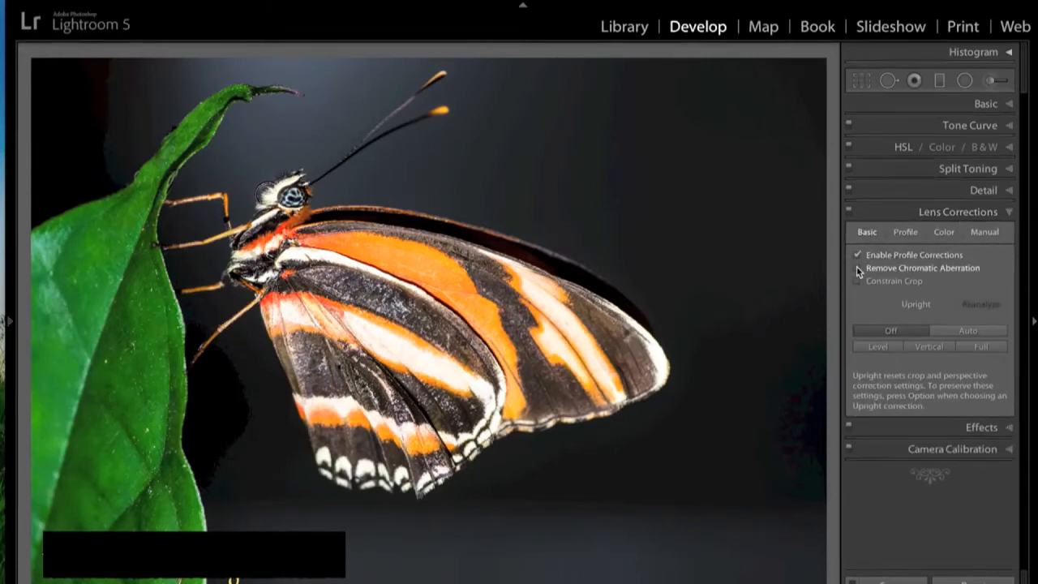
{"action": "left_click", "coordinate": [1008, 213]}
Apply a post-crop vignette Amount of -20 to the butterfly photo and compare it with the before version.
{"action": "left_click", "coordinate": [961, 235]}
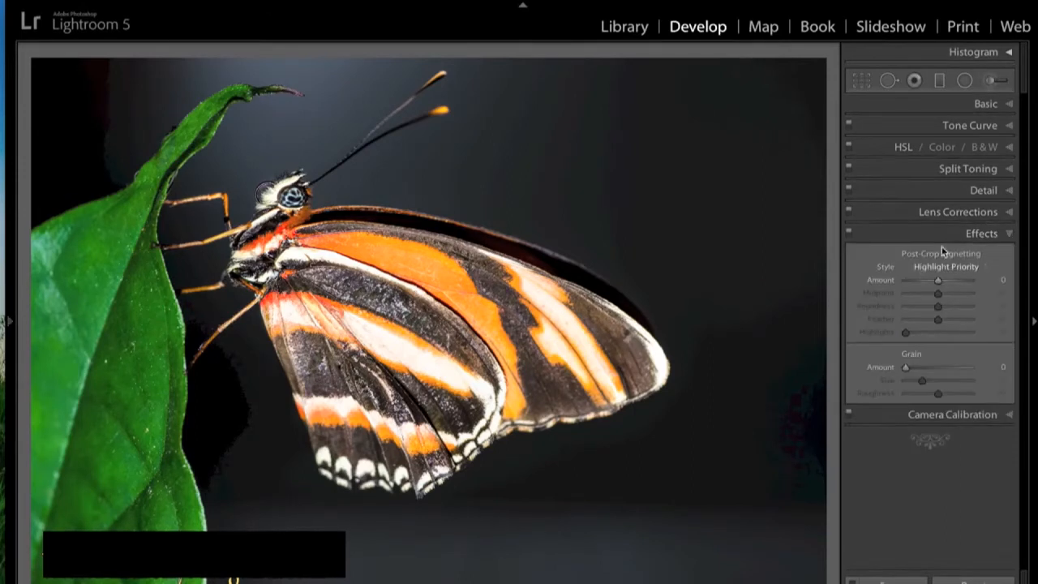
{"action": "left_click_drag", "start_coordinate": [939, 278], "coordinate": [932, 281]}
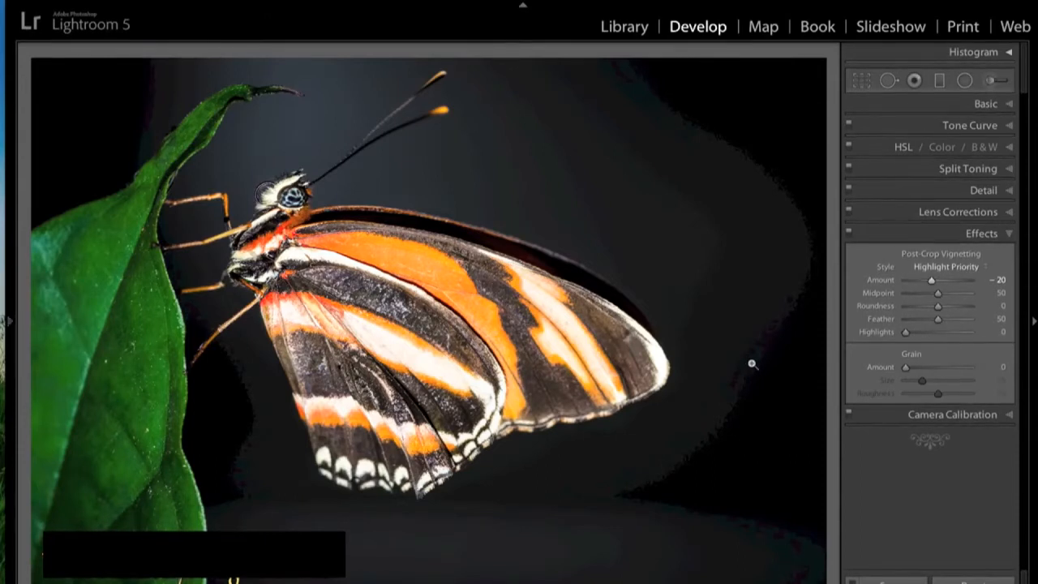
{"action": "key", "text": "backslash"}
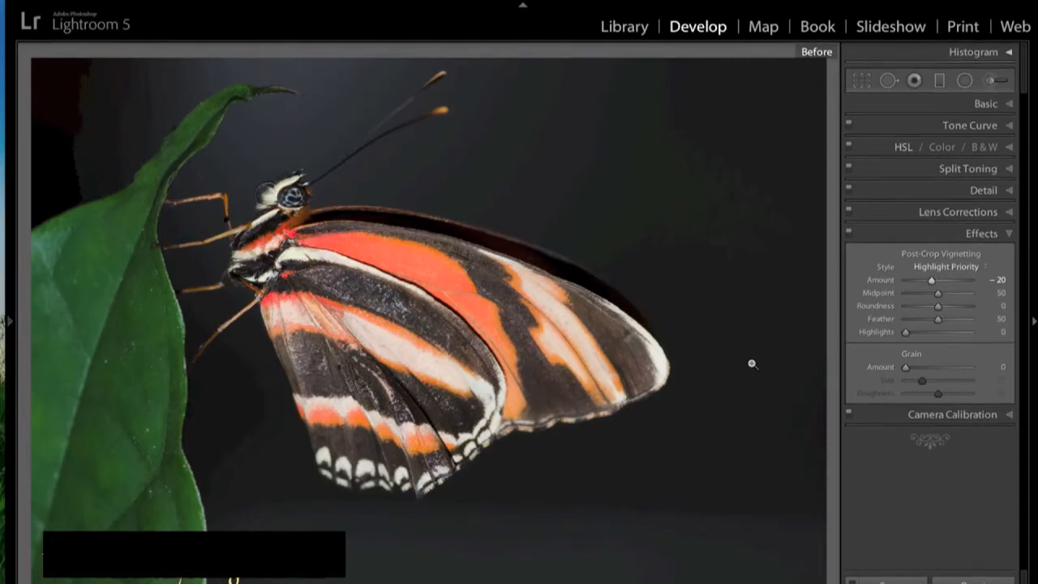
{"action": "key", "text": "backslash"}
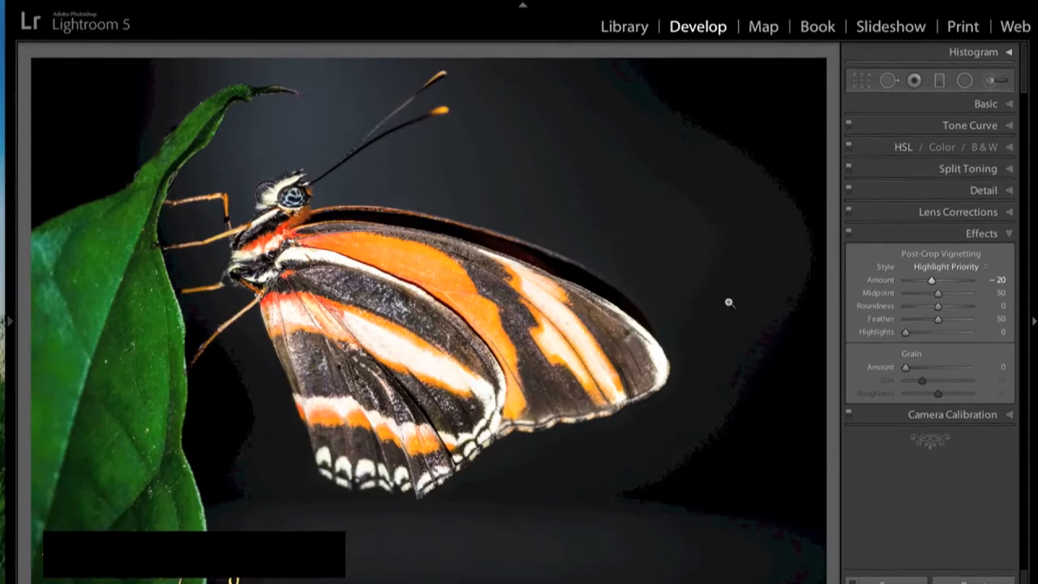
Go to the lighthouse photo and set Highlights to -100, Shadows to +100, Whites to +83, Blacks to -10 and Exposure to +0.35.
{"action": "key", "text": "Right"}
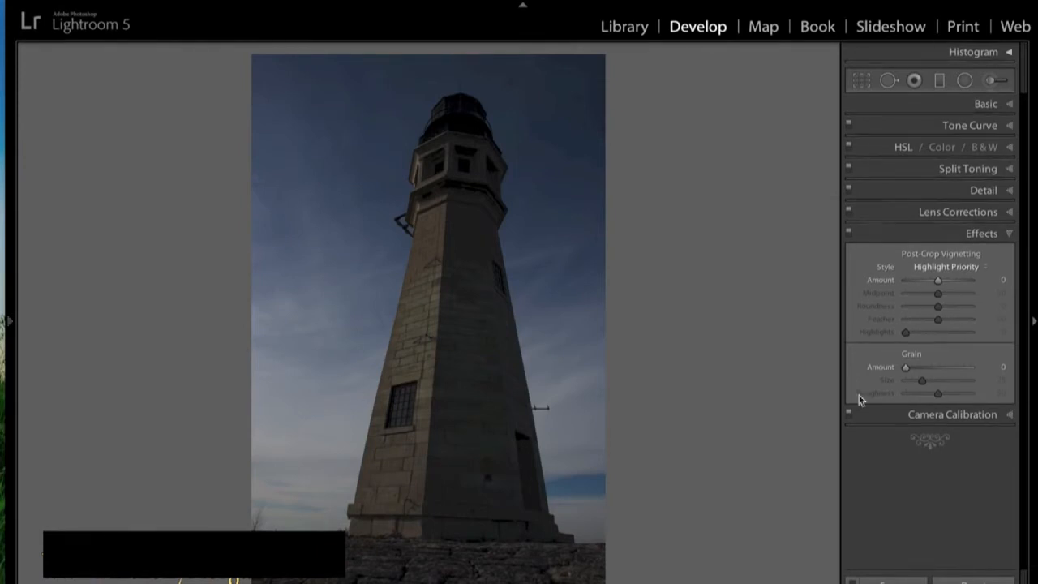
{"action": "left_click", "coordinate": [1010, 103]}
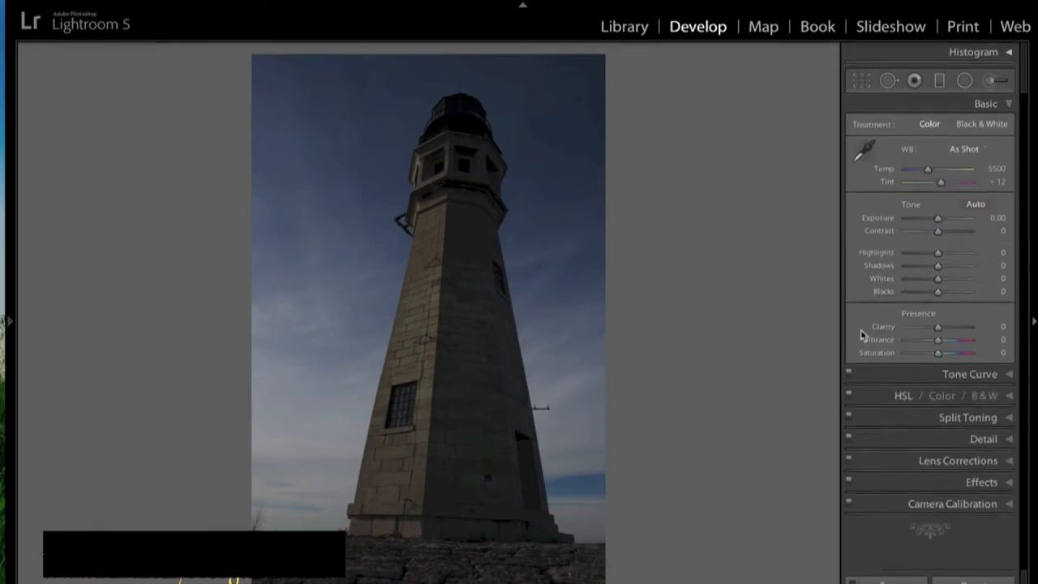
{"action": "left_click_drag", "start_coordinate": [938, 254], "coordinate": [882, 250]}
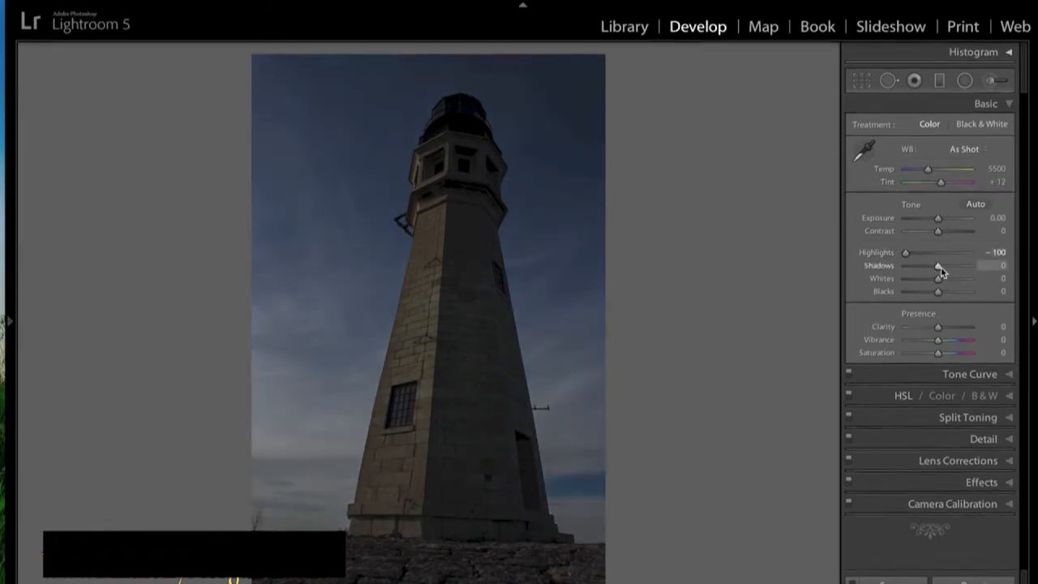
{"action": "left_click_drag", "start_coordinate": [938, 270], "coordinate": [973, 274]}
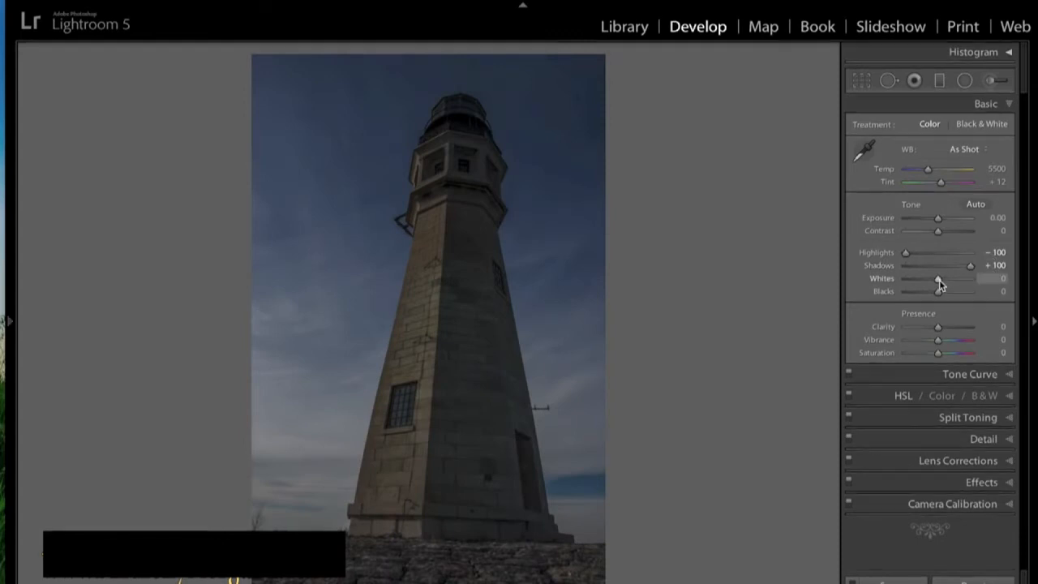
{"action": "key", "text": "alt"}
{"action": "mouse_move", "coordinate": [938, 280]}
{"action": "left_mouse_down"}
{"action": "mouse_move", "coordinate": [965, 283]}
{"action": "mouse_move", "coordinate": [934, 293]}
{"action": "left_mouse_up"}
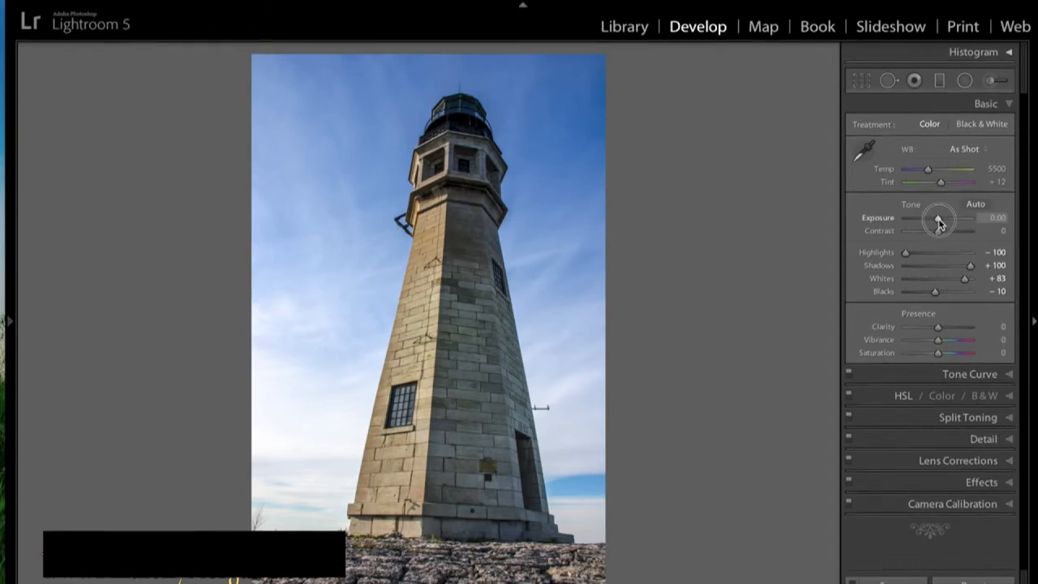
{"action": "left_click_drag", "start_coordinate": [939, 222], "coordinate": [942, 223]}
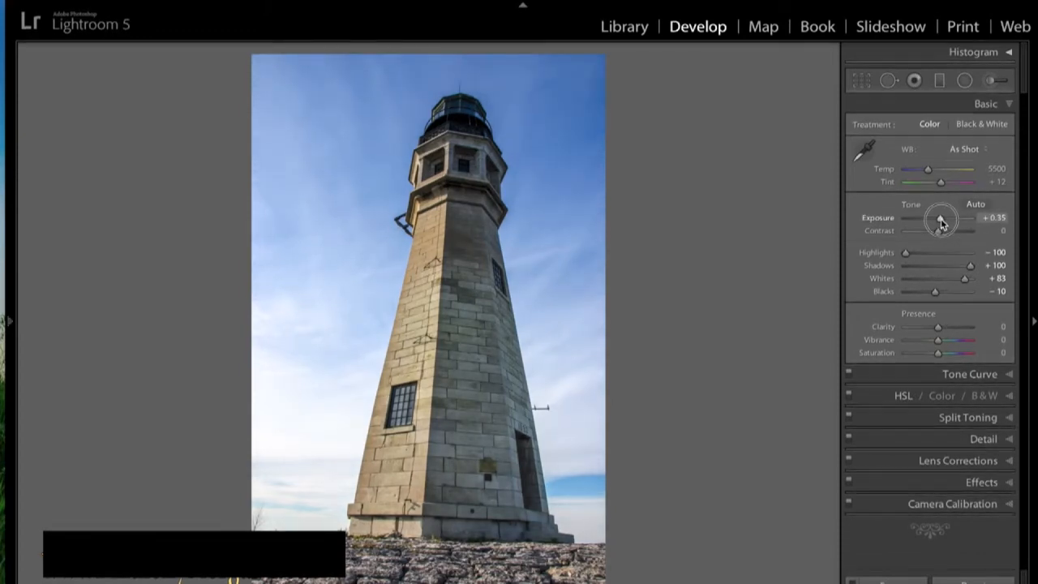
Set the lighthouse photo's Exposure to +0.40, Clarity to +35, Vibrance to +30 and Saturation to +9, and collapse the basic adjustments.
{"action": "left_click_drag", "start_coordinate": [941, 223], "coordinate": [939, 222]}
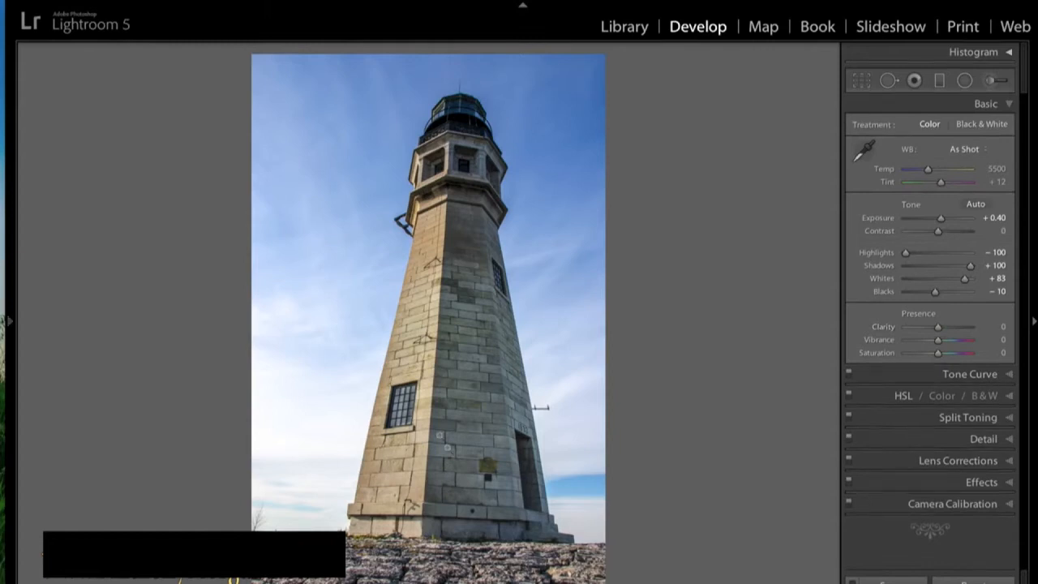
{"action": "left_click_drag", "start_coordinate": [940, 328], "coordinate": [942, 353]}
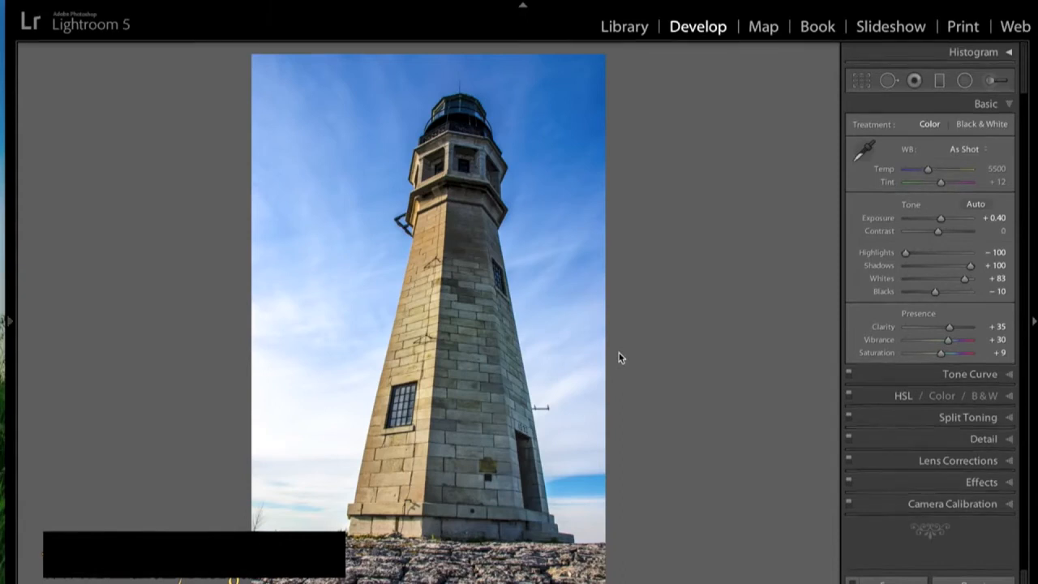
{"action": "left_click", "coordinate": [1008, 106]}
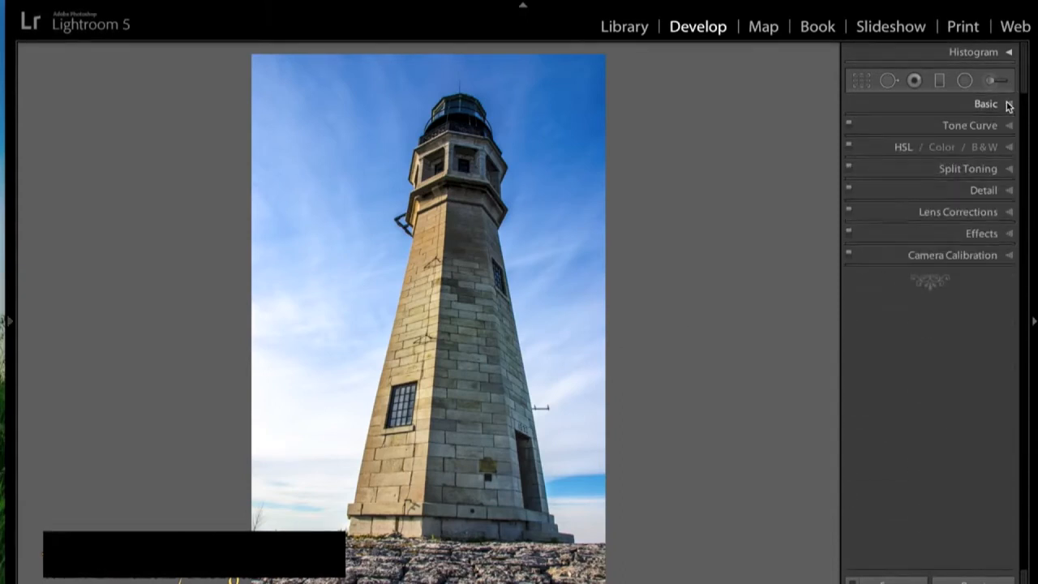
Set the HSL Saturation of the lighthouse photo to Orange +55, Yellow +50 and Blue +63.
{"action": "left_click", "coordinate": [1009, 149]}
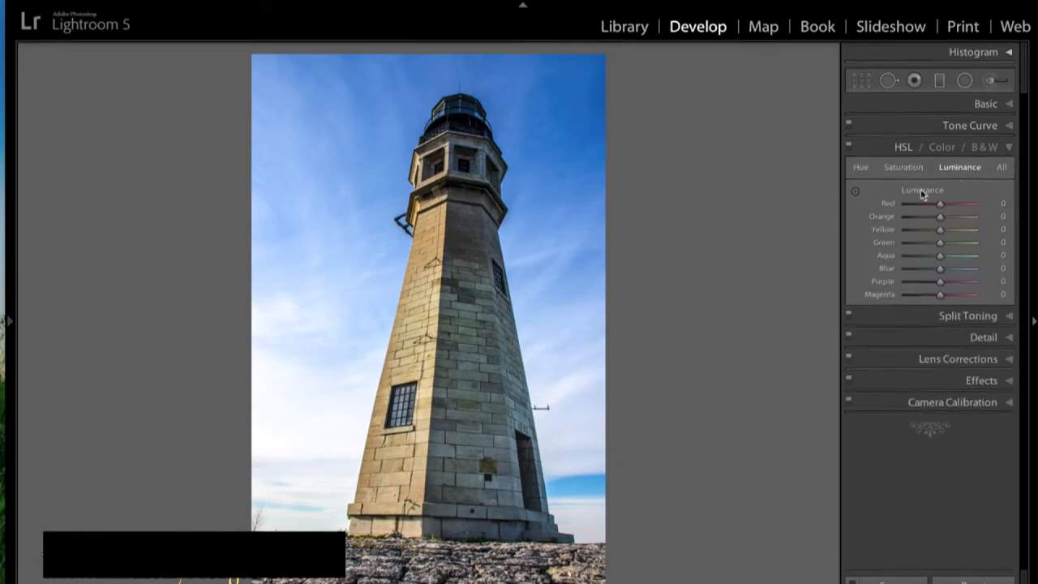
{"action": "left_click", "coordinate": [902, 167]}
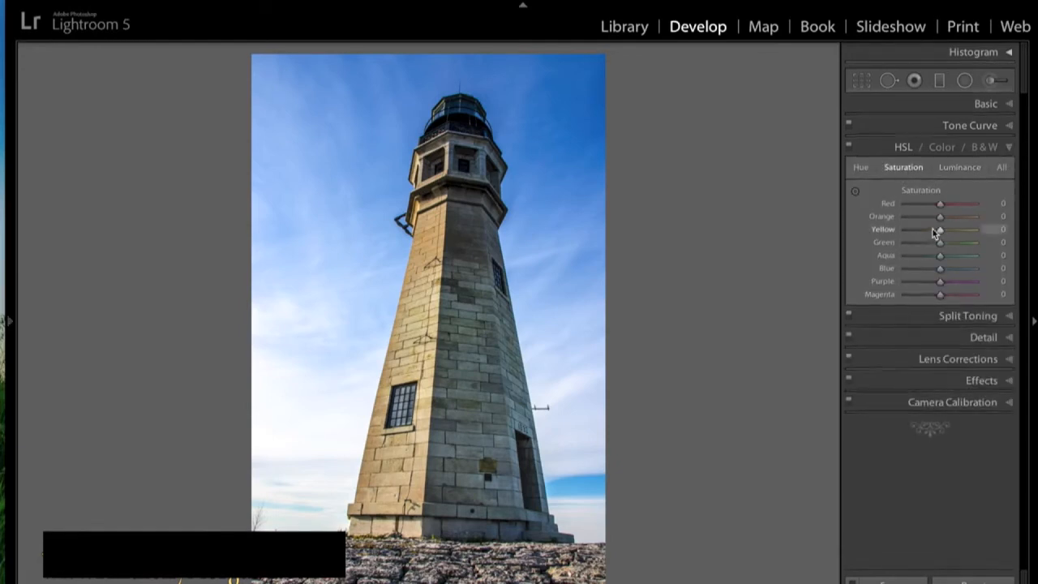
{"action": "left_click_drag", "start_coordinate": [940, 274], "coordinate": [963, 274]}
{"action": "left_click_drag", "start_coordinate": [939, 218], "coordinate": [956, 230]}
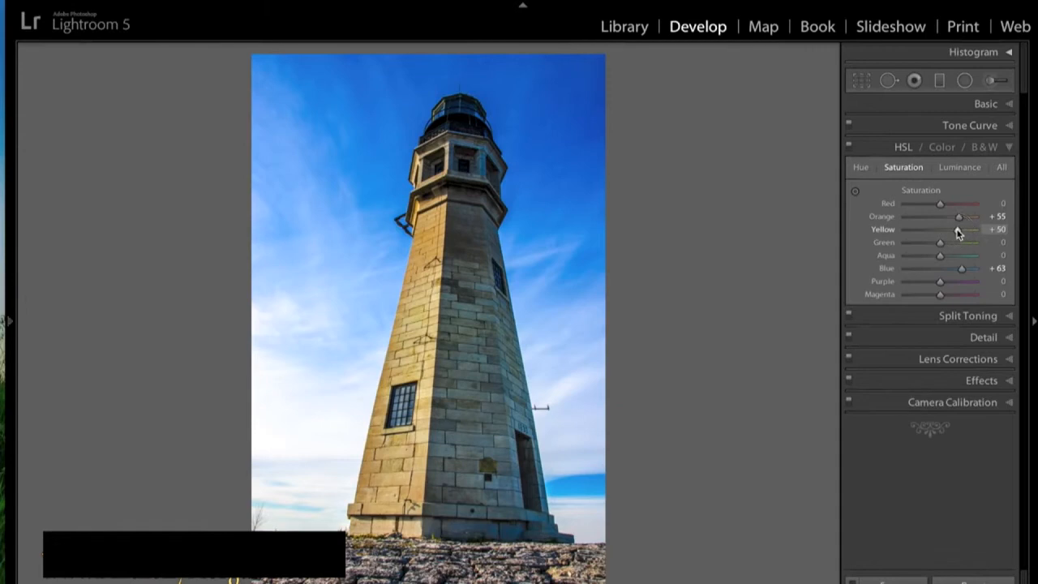
Set the HSL Luminance to Blue -24, Yellow -21 and Orange -12, and collapse the HSL settings.
{"action": "left_click", "coordinate": [968, 167]}
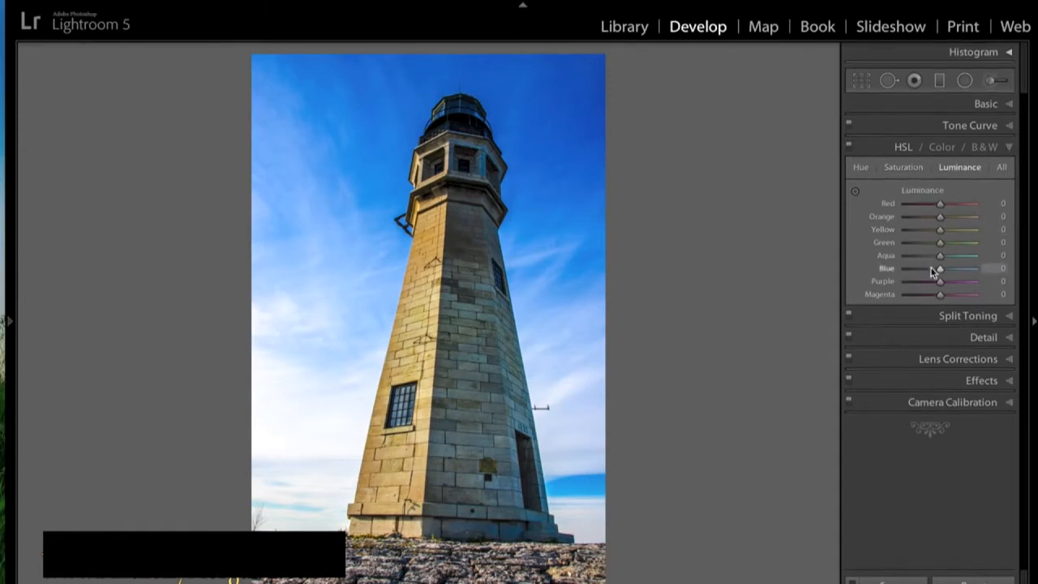
{"action": "left_click_drag", "start_coordinate": [940, 274], "coordinate": [930, 273]}
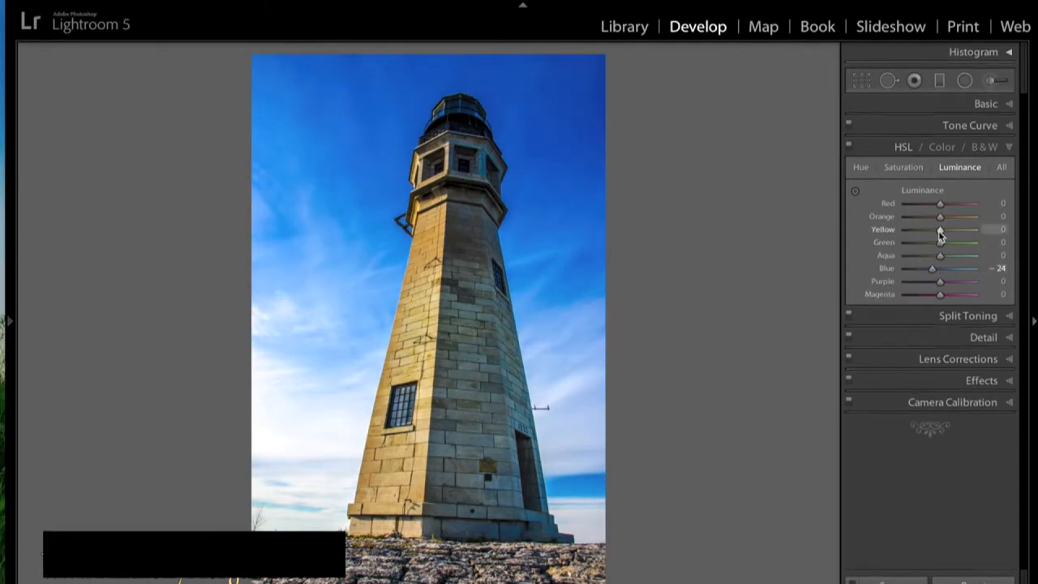
{"action": "left_click_drag", "start_coordinate": [938, 230], "coordinate": [935, 219]}
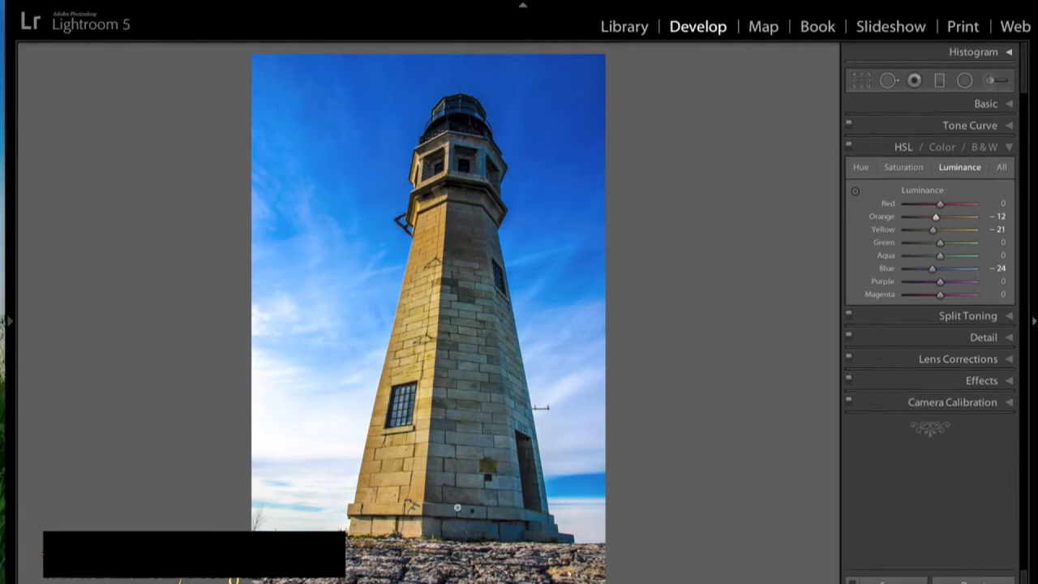
{"action": "left_click", "coordinate": [1009, 147]}
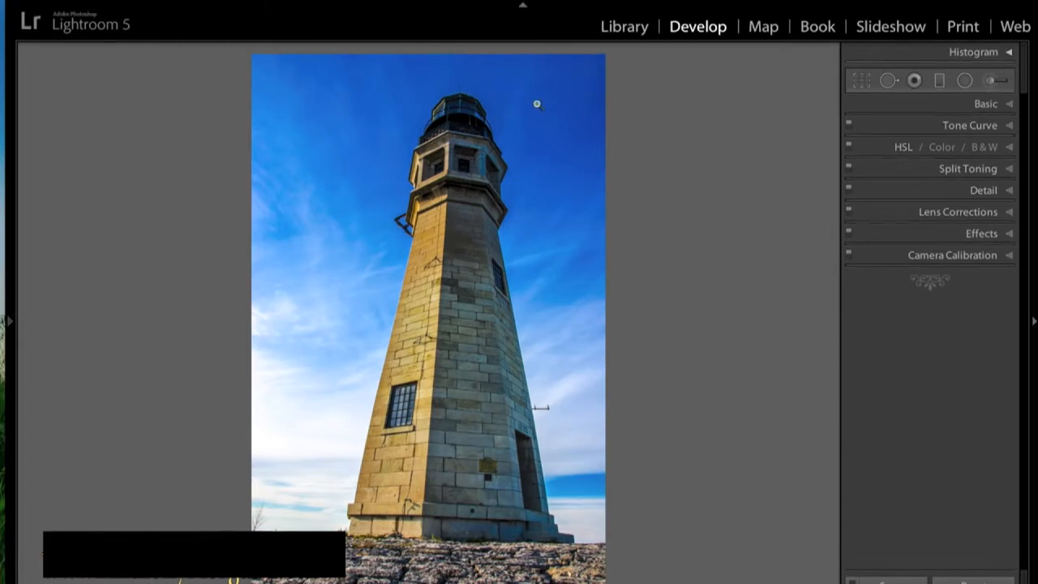
Raise the lighthouse photo's Exposure to +1.20 and collapse the basic adjustments.
{"action": "left_click", "coordinate": [1009, 104]}
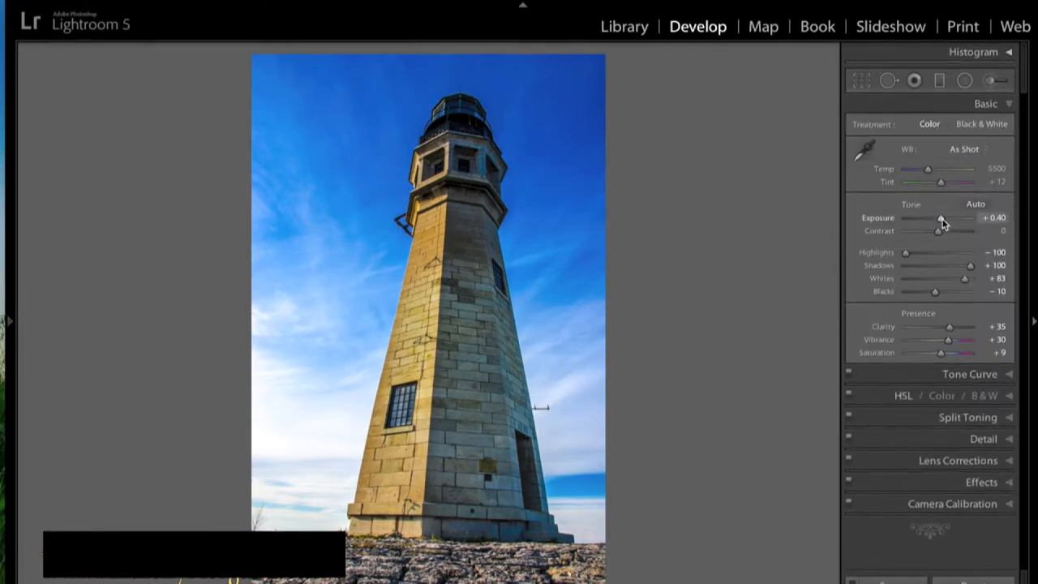
{"action": "left_click_drag", "start_coordinate": [941, 223], "coordinate": [945, 222]}
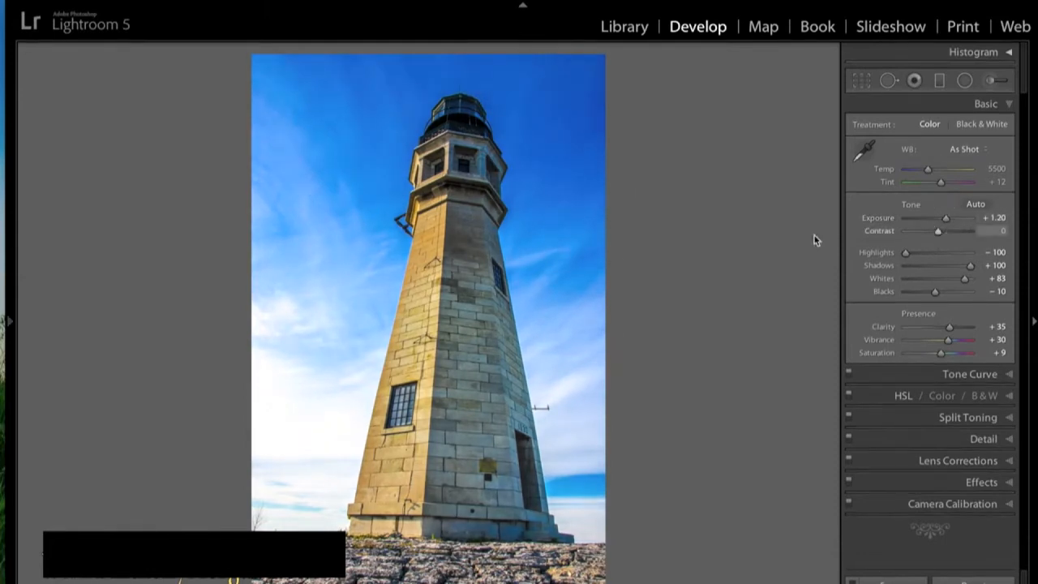
{"action": "left_click", "coordinate": [1009, 106]}
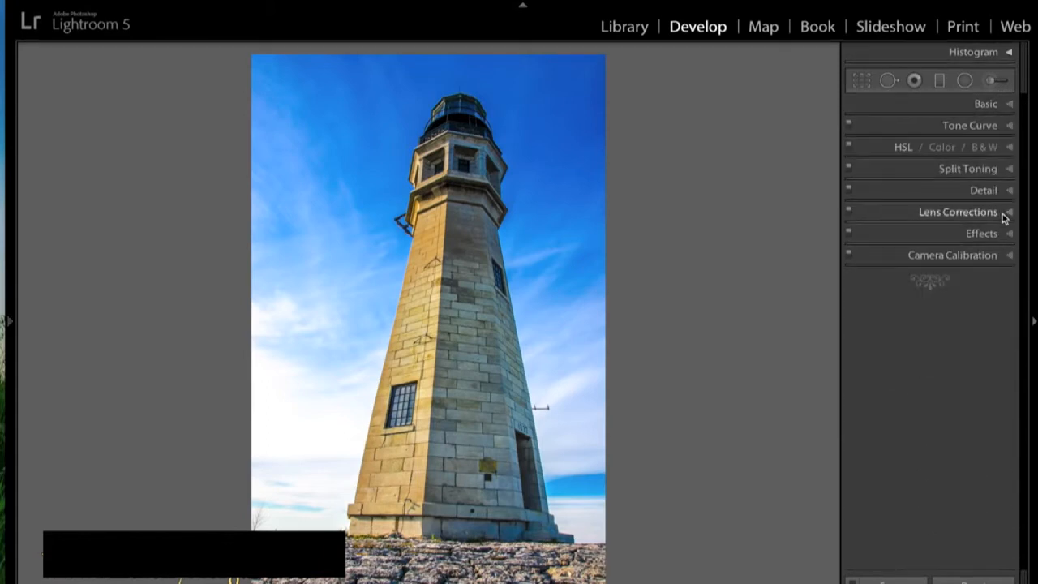
{"action": "left_click", "coordinate": [1010, 211]}
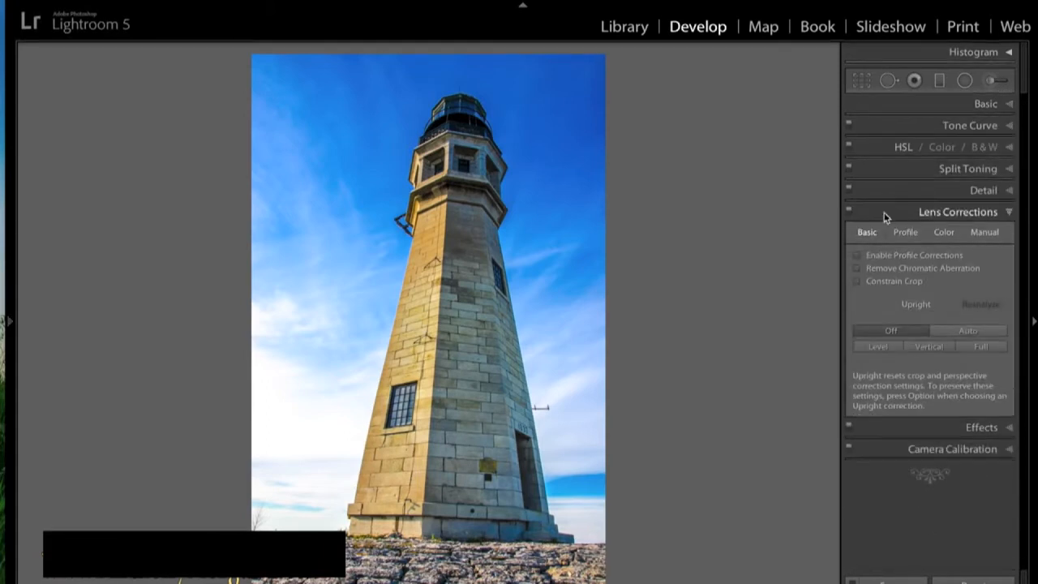
{"action": "left_click", "coordinate": [857, 256]}
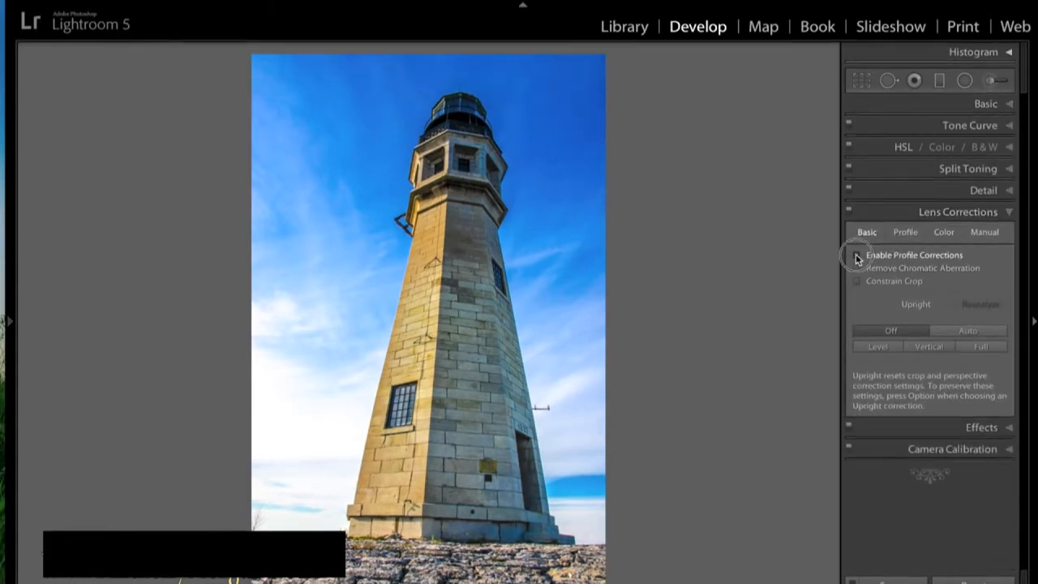
{"action": "left_click", "coordinate": [855, 256]}
{"action": "left_click", "coordinate": [1008, 212]}
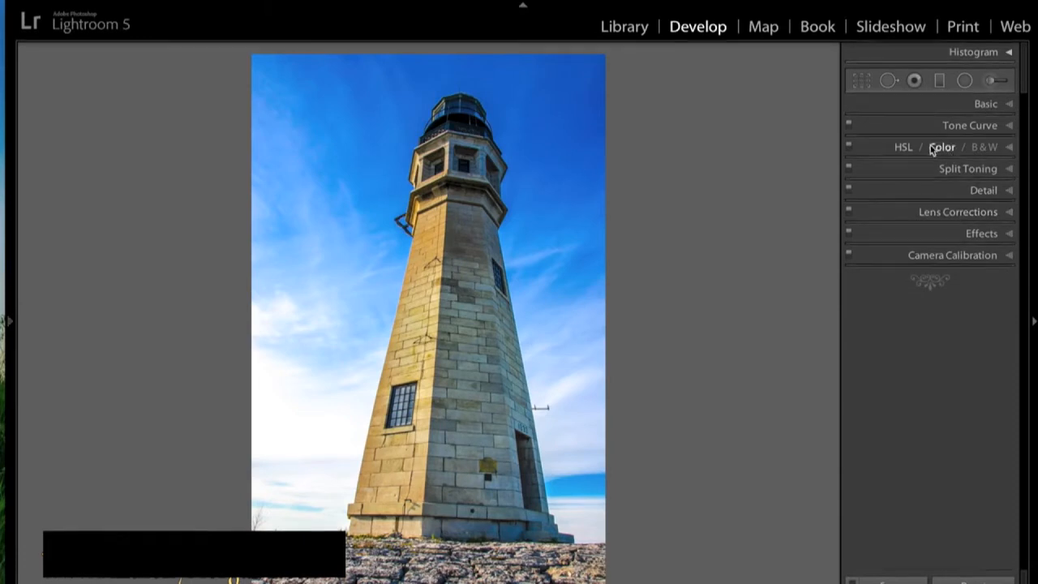
Zoom in on the lighthouse tower and place the detail preview on the stone edge beneath the metal bracket.
{"action": "left_click", "coordinate": [984, 192]}
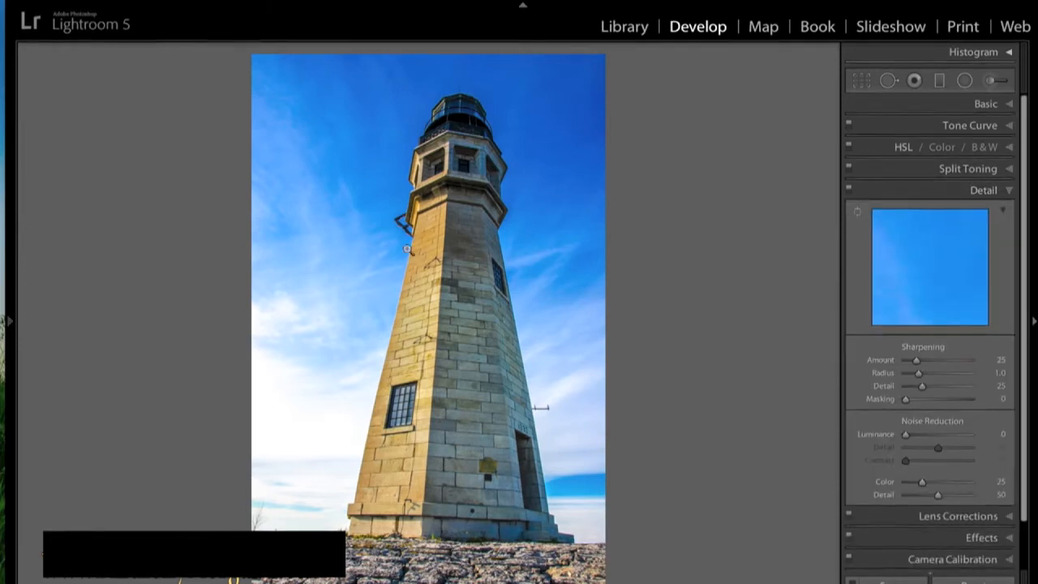
{"action": "left_click", "coordinate": [422, 248]}
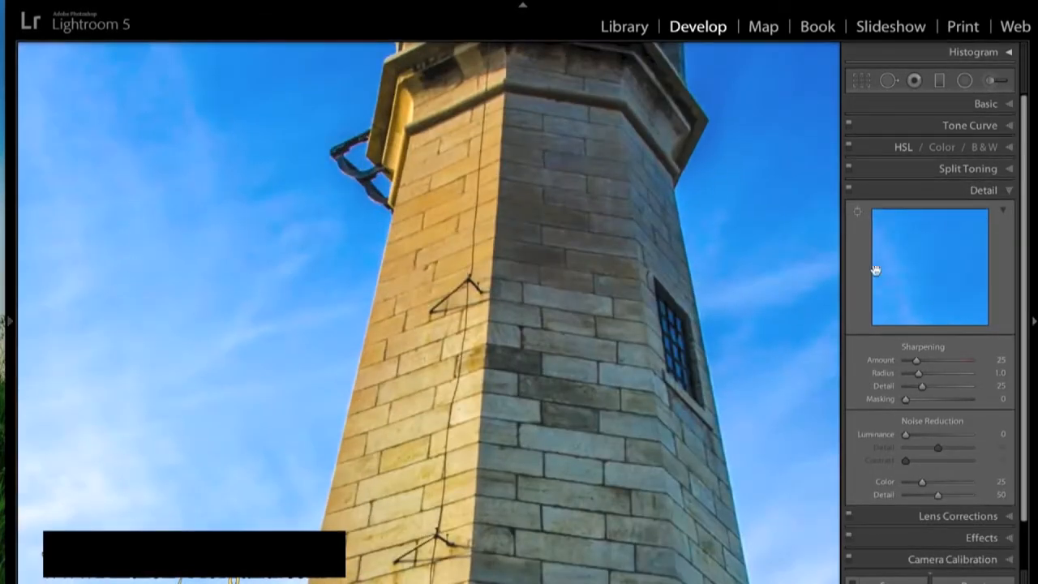
{"action": "left_click_drag", "start_coordinate": [901, 290], "coordinate": [909, 232]}
{"action": "left_click_drag", "start_coordinate": [936, 285], "coordinate": [890, 279]}
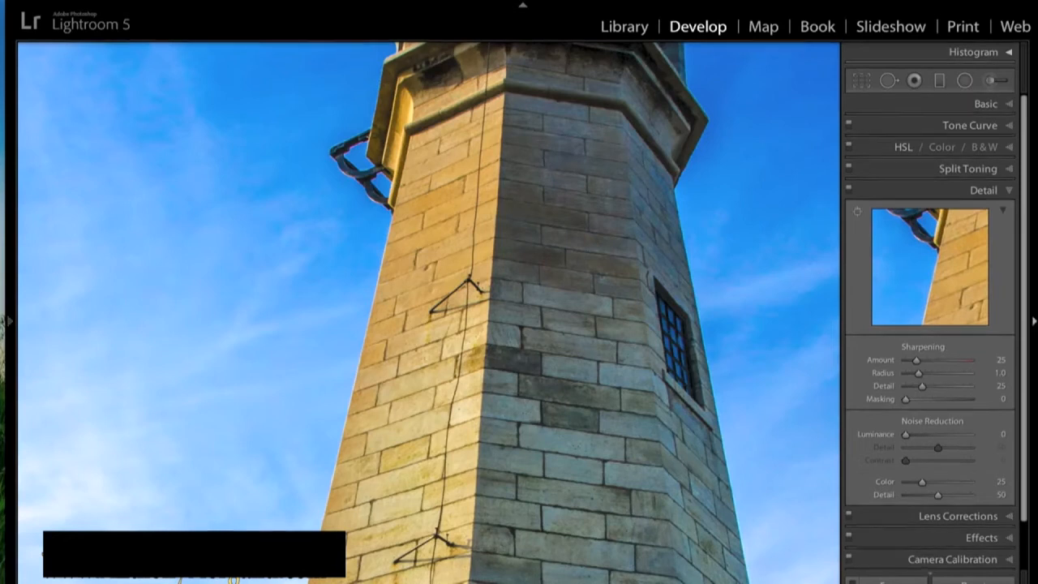
Examine the lighthouse photo's file and camera exposure information in the overlay, and hide it again.
{"action": "key", "text": "i"}
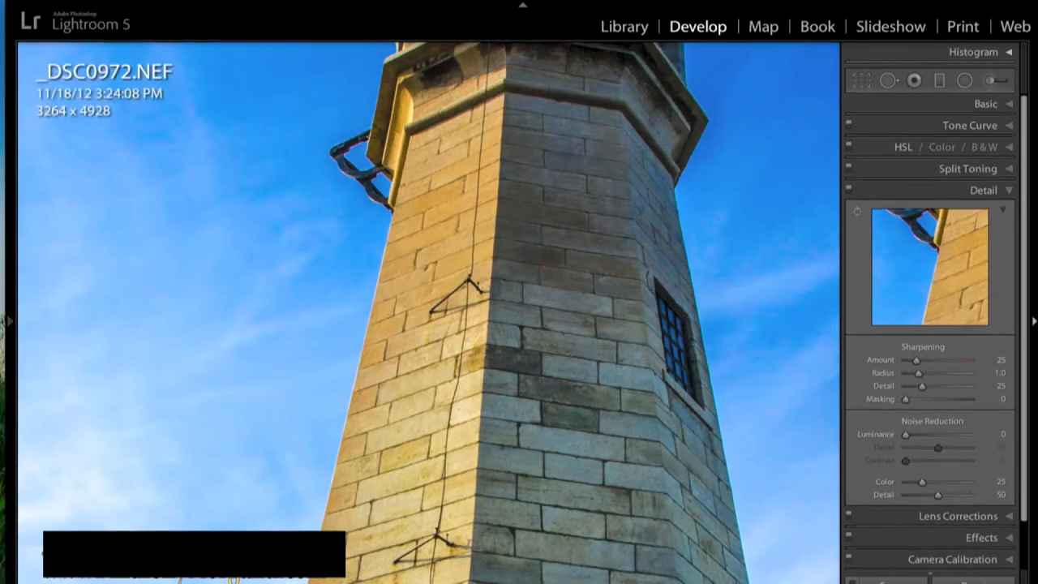
{"action": "key", "text": "i"}
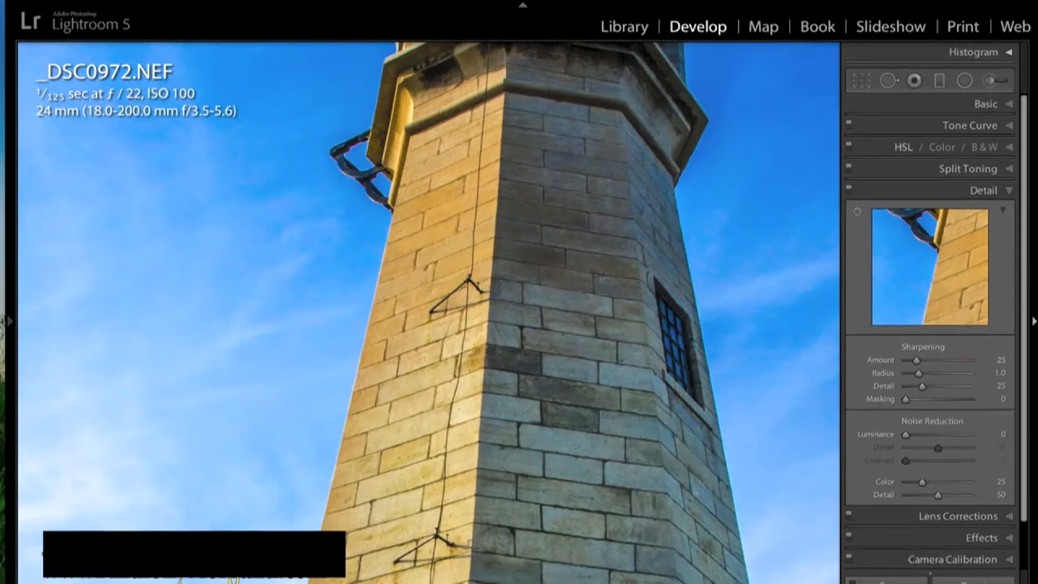
{"action": "key", "text": "i"}
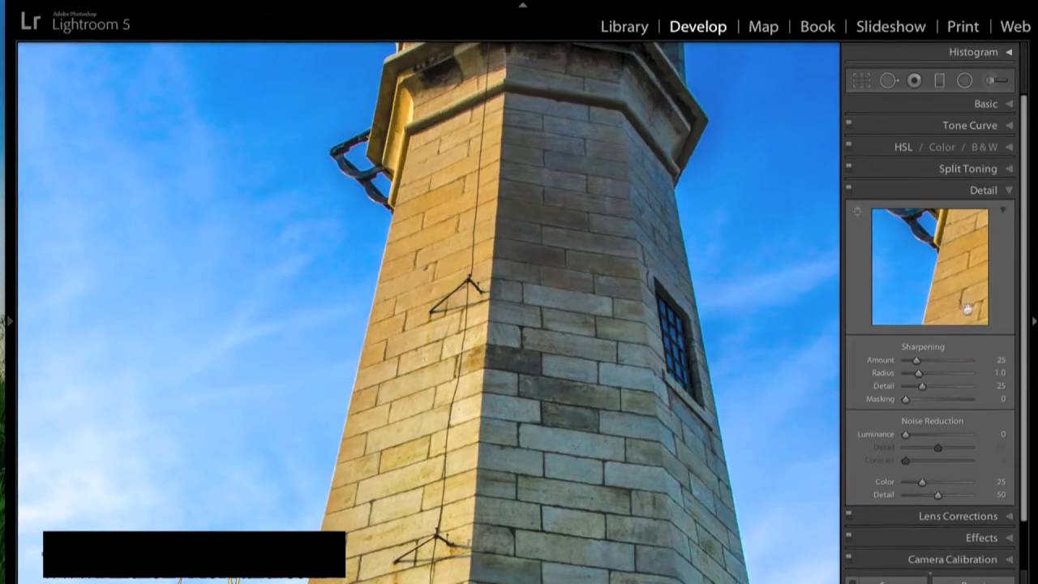
Set the lighthouse photo's sharpening Amount to 70.
{"action": "left_click_drag", "start_coordinate": [917, 361], "coordinate": [943, 364]}
{"action": "left_click_drag", "start_coordinate": [940, 362], "coordinate": [936, 360]}
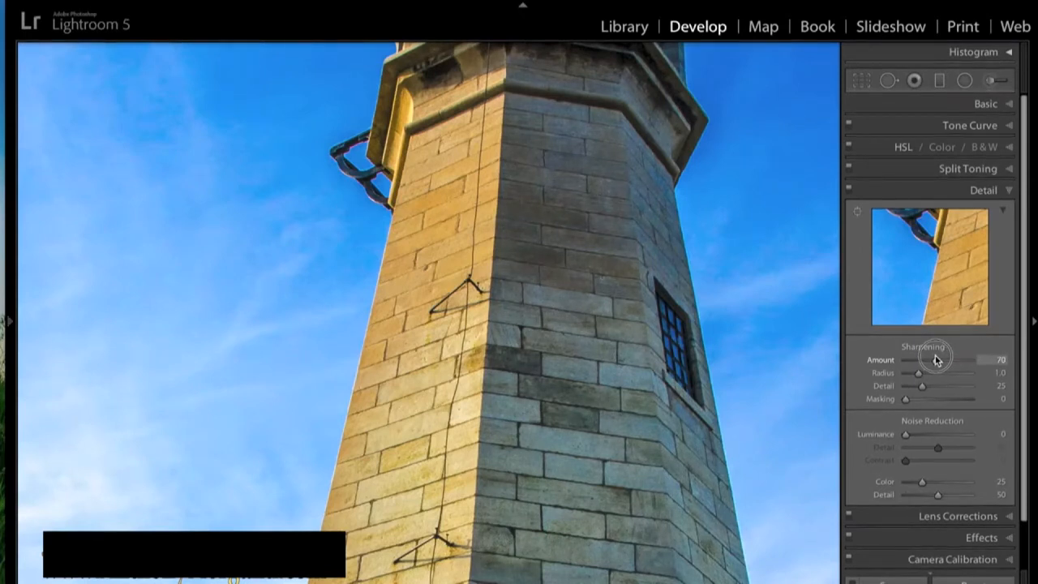
{"action": "left_click", "coordinate": [919, 376]}
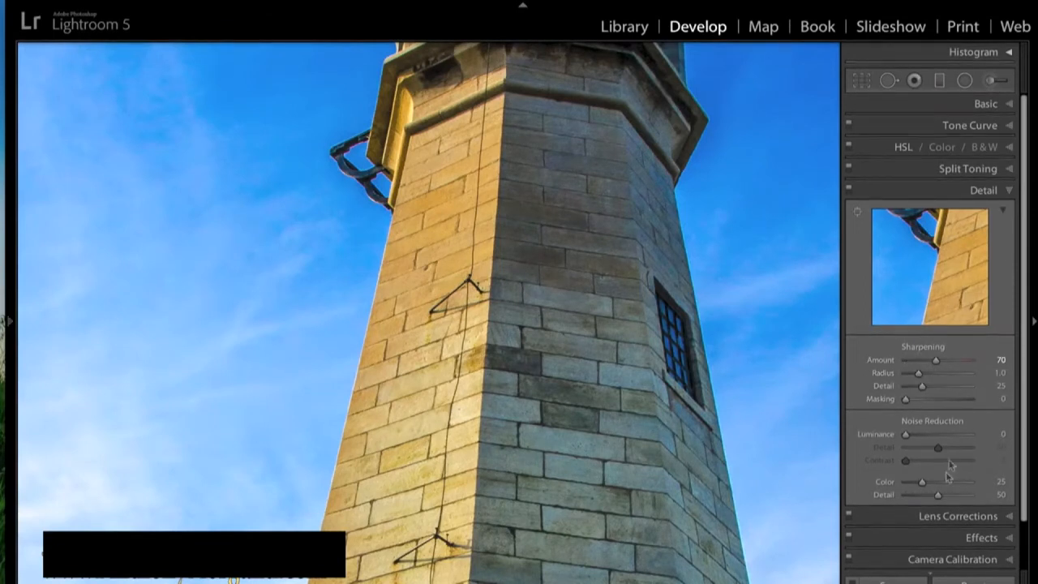
Set the sharpening Masking to 27 with the whole lighthouse in view.
{"action": "left_click", "coordinate": [480, 315]}
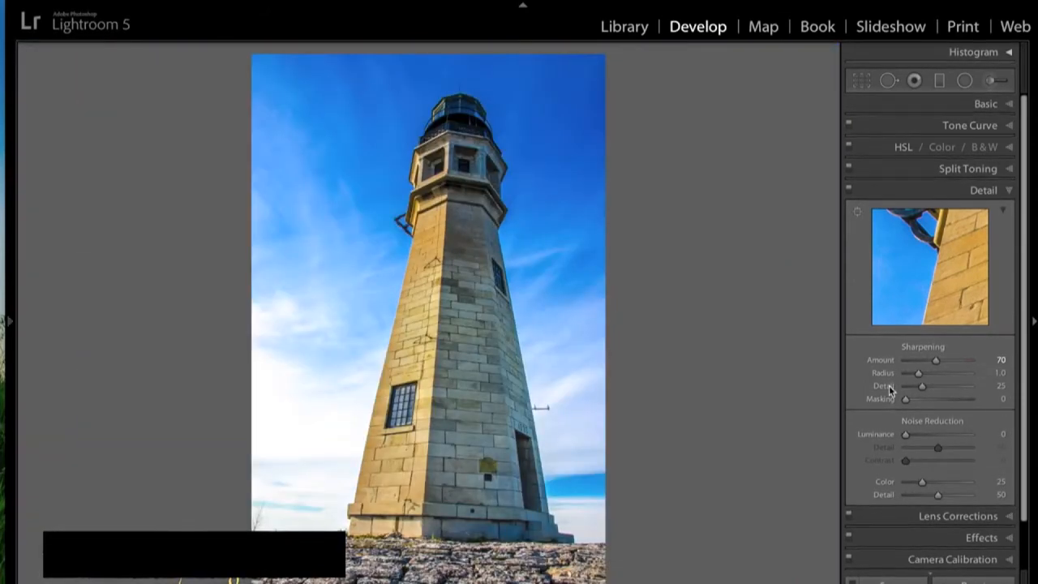
{"action": "left_click", "coordinate": [905, 398], "text": "alt"}
{"action": "left_click_drag", "start_coordinate": [905, 399], "coordinate": [922, 402]}
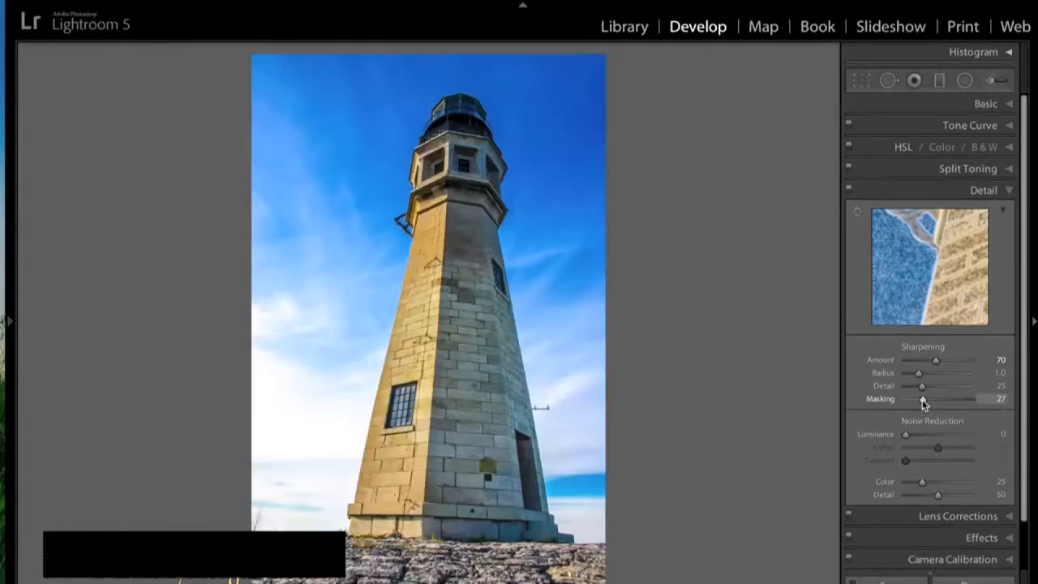
Set the Luminance noise reduction to 44 while viewing the stonework close up, and collapse the detail settings.
{"action": "left_click", "coordinate": [424, 283]}
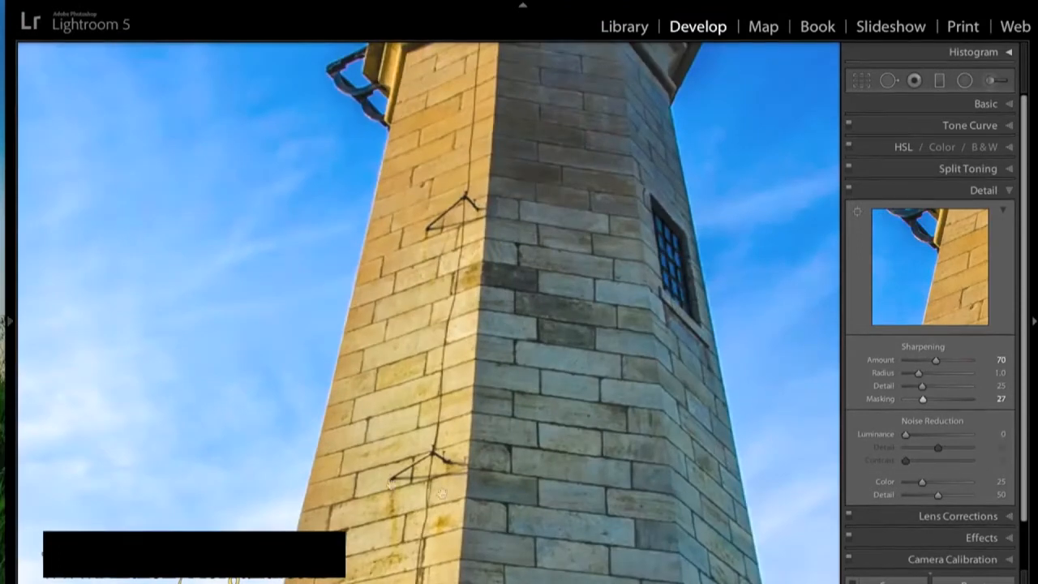
{"action": "left_click_drag", "start_coordinate": [906, 438], "coordinate": [929, 438]}
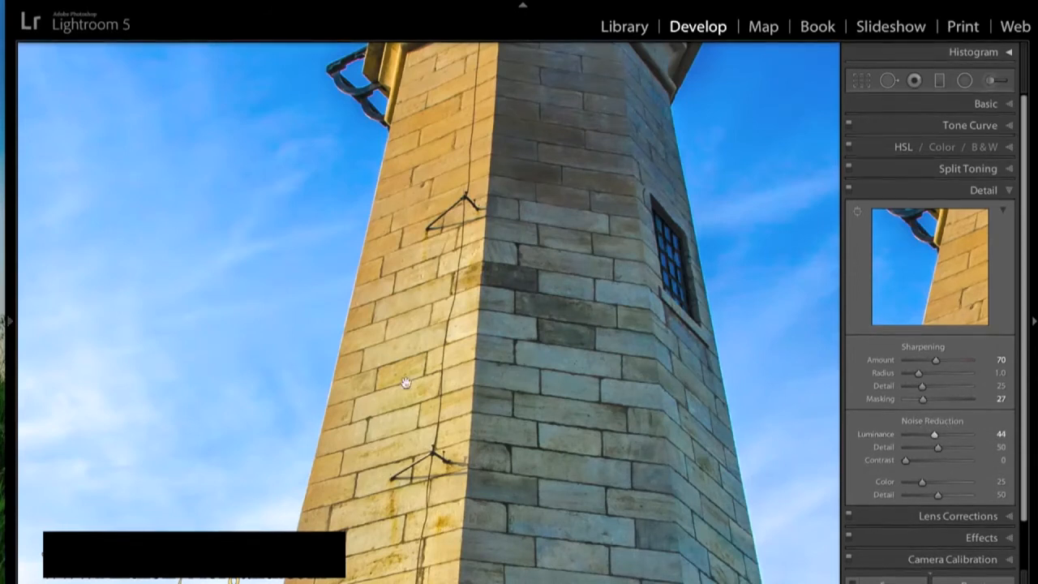
{"action": "left_click", "coordinate": [368, 340]}
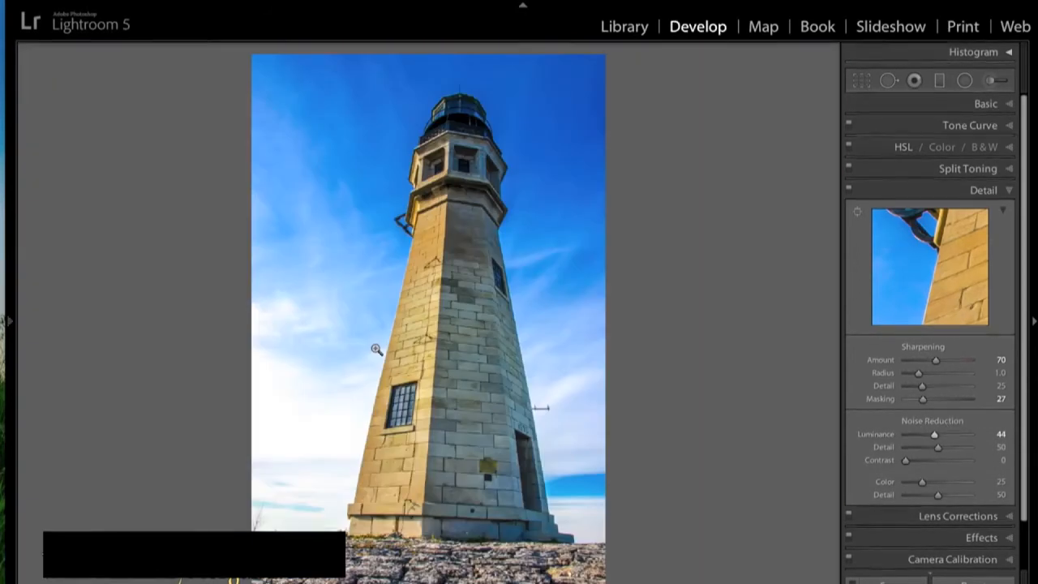
{"action": "left_click", "coordinate": [1009, 191]}
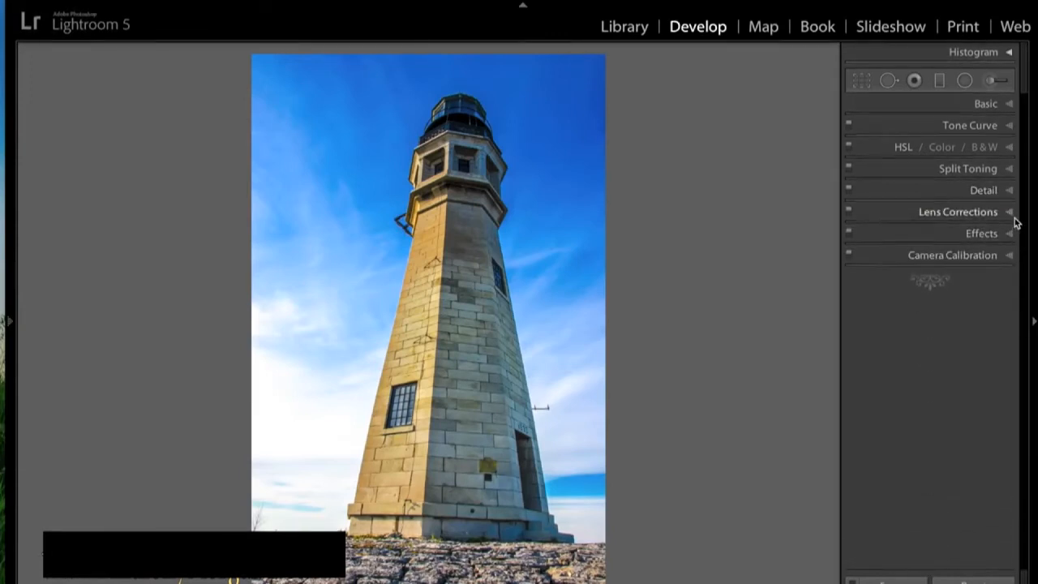
Enable lens profile corrections and chromatic aberration removal for the lighthouse photo.
{"action": "left_click", "coordinate": [1009, 213]}
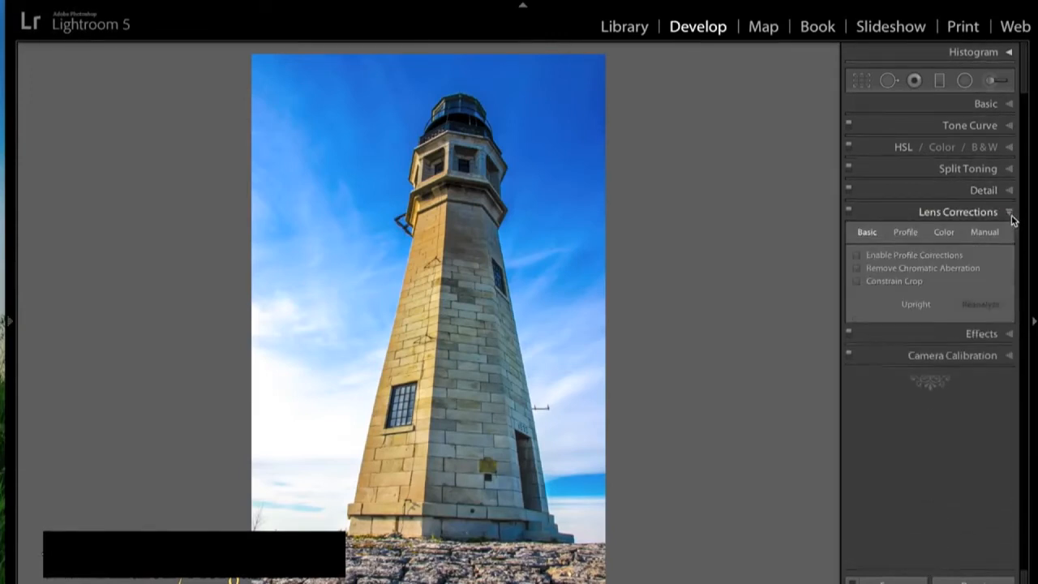
{"action": "left_click", "coordinate": [857, 255]}
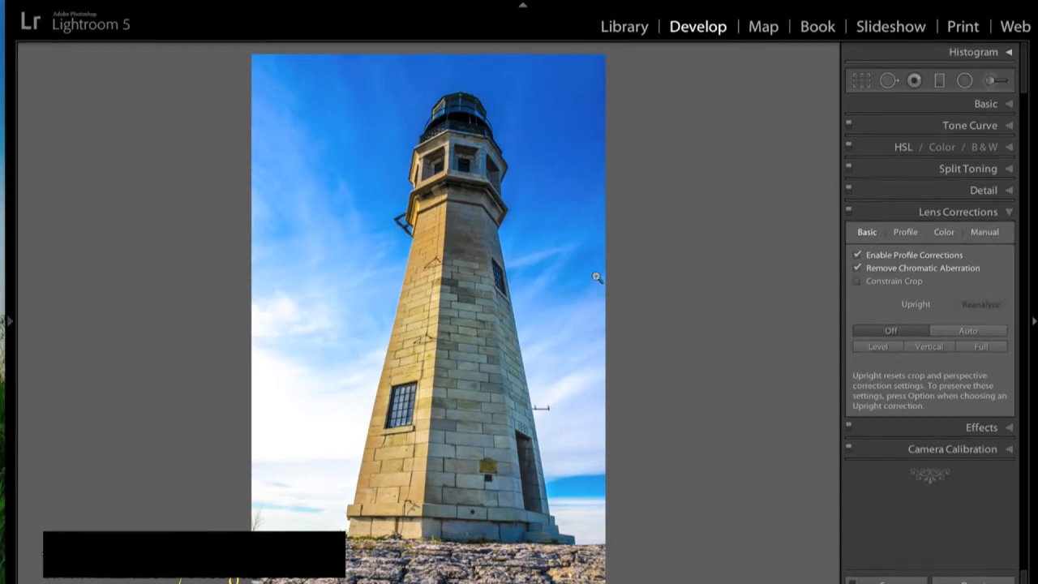
{"action": "left_click", "coordinate": [1005, 212]}
Apply a post-crop vignette Amount of -26 to the lighthouse photo and compare it with the before version.
{"action": "left_click", "coordinate": [1006, 232]}
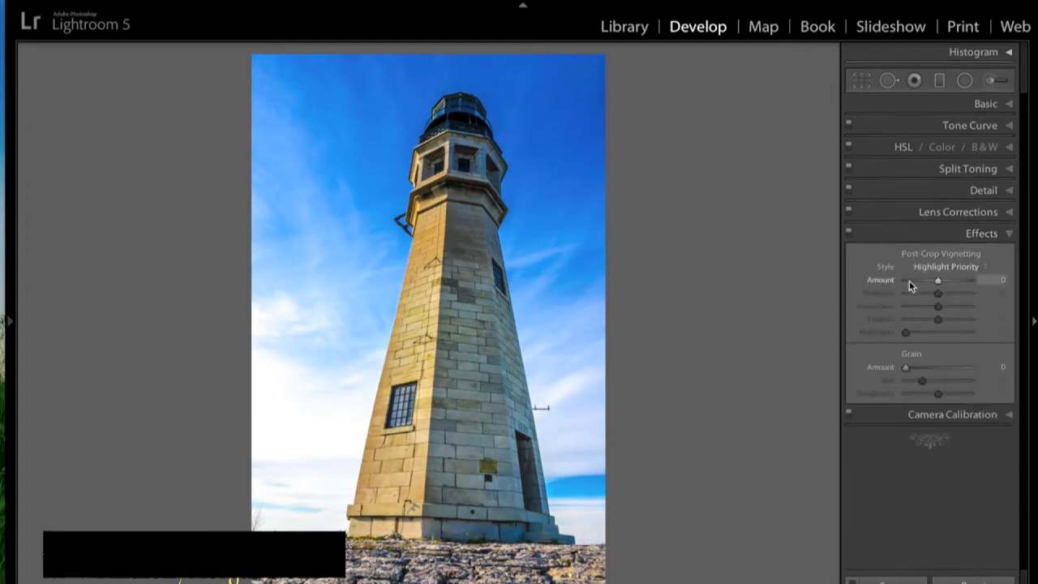
{"action": "left_click_drag", "start_coordinate": [938, 283], "coordinate": [930, 282]}
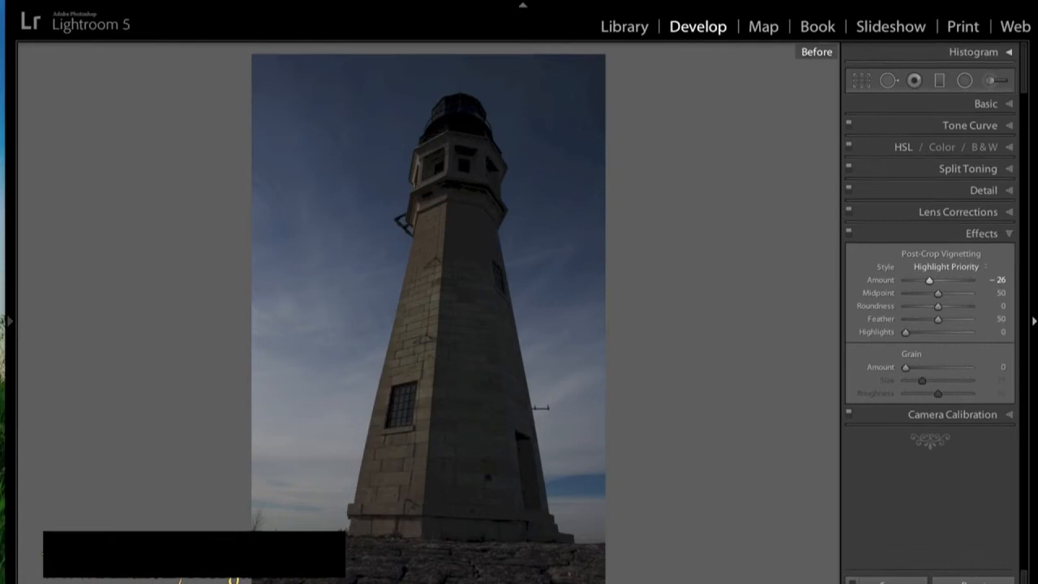
{"action": "key", "text": "backslash"}
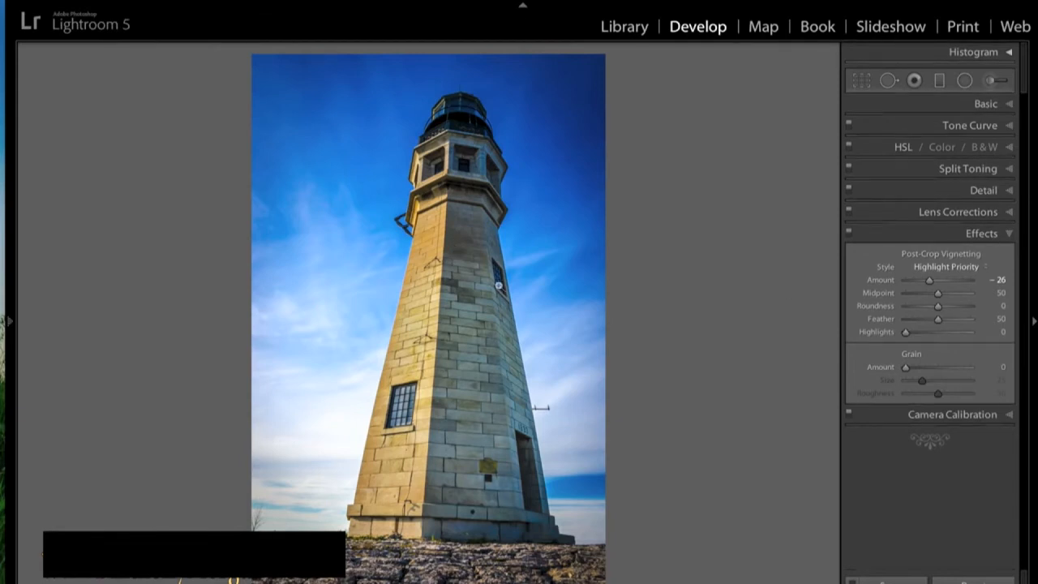
Move on to the pier sunset photo and set Highlights to -100, Shadows to +100, Whites to +42 and Blacks to -28.
{"action": "left_click", "coordinate": [1009, 234]}
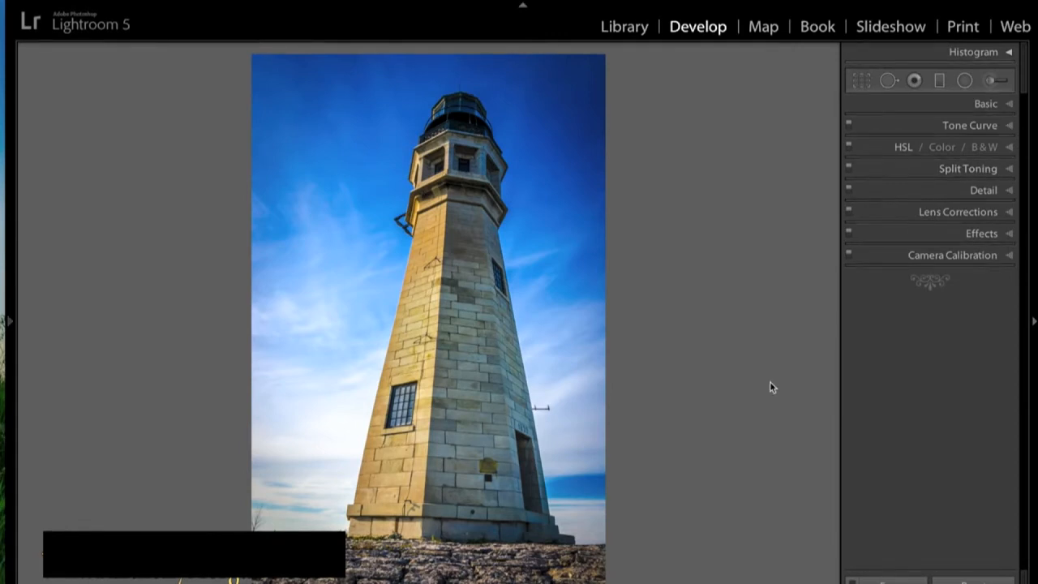
{"action": "key", "text": "Right"}
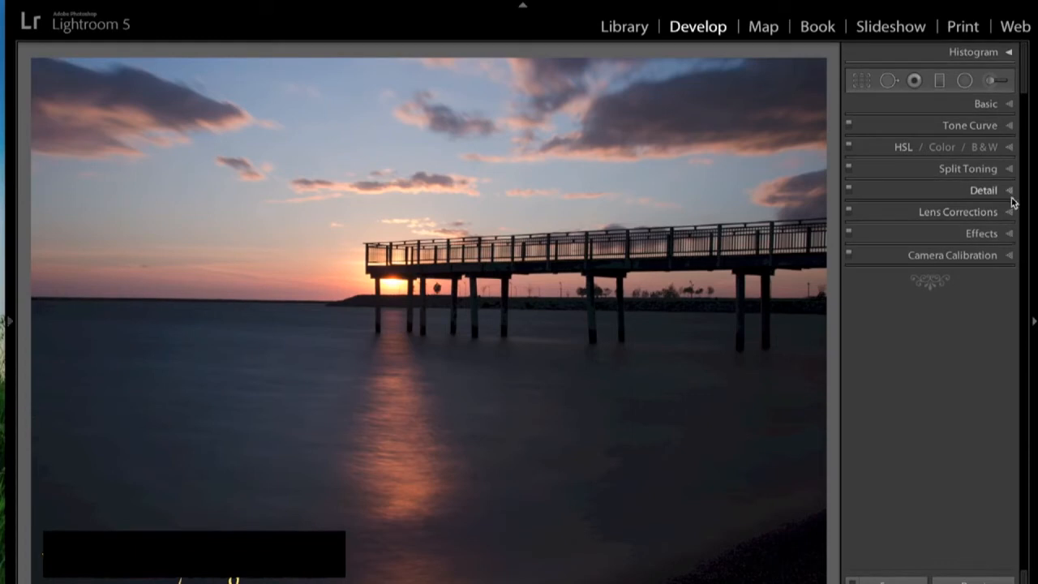
{"action": "left_click", "coordinate": [1008, 105]}
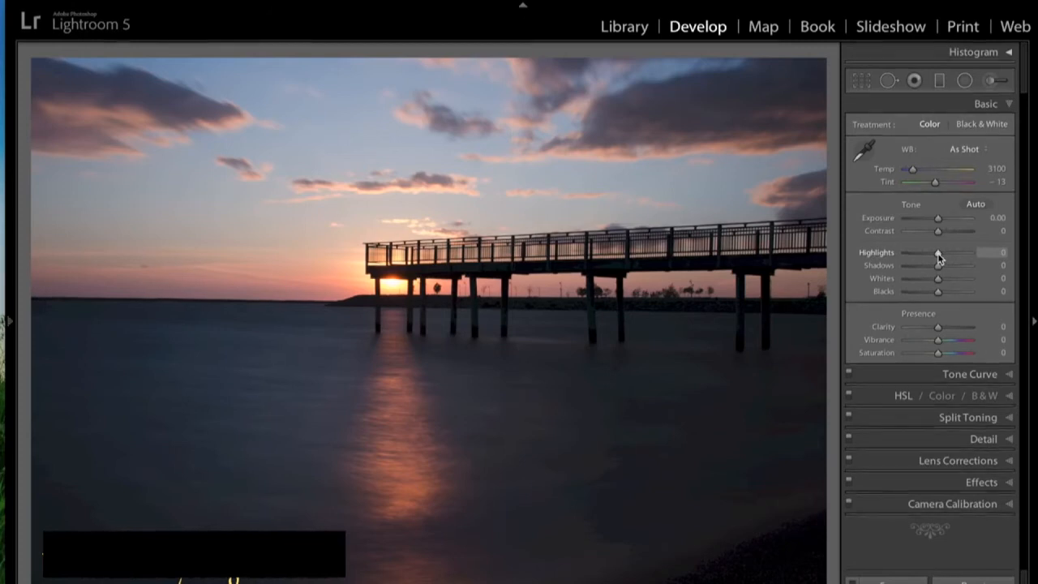
{"action": "left_click_drag", "start_coordinate": [938, 256], "coordinate": [978, 273]}
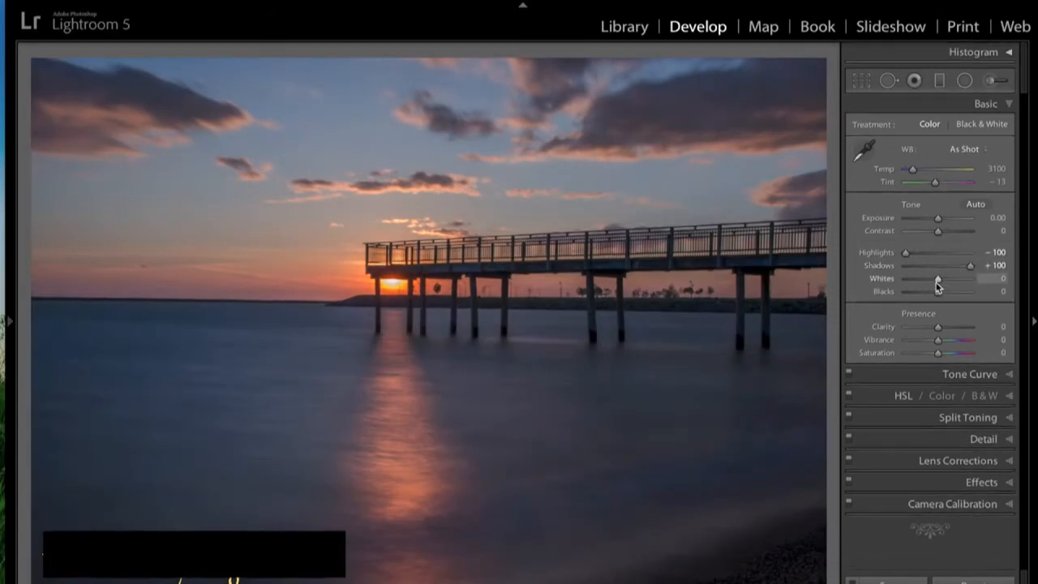
{"action": "key", "text": "alt"}
{"action": "left_click_drag", "start_coordinate": [938, 282], "coordinate": [953, 282]}
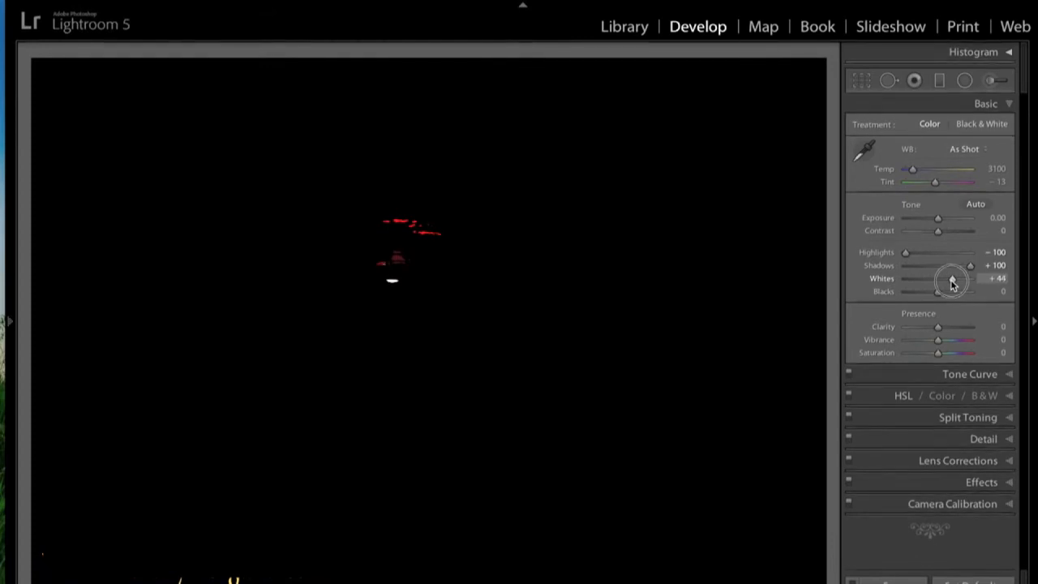
{"action": "left_click_drag", "start_coordinate": [951, 282], "coordinate": [930, 296]}
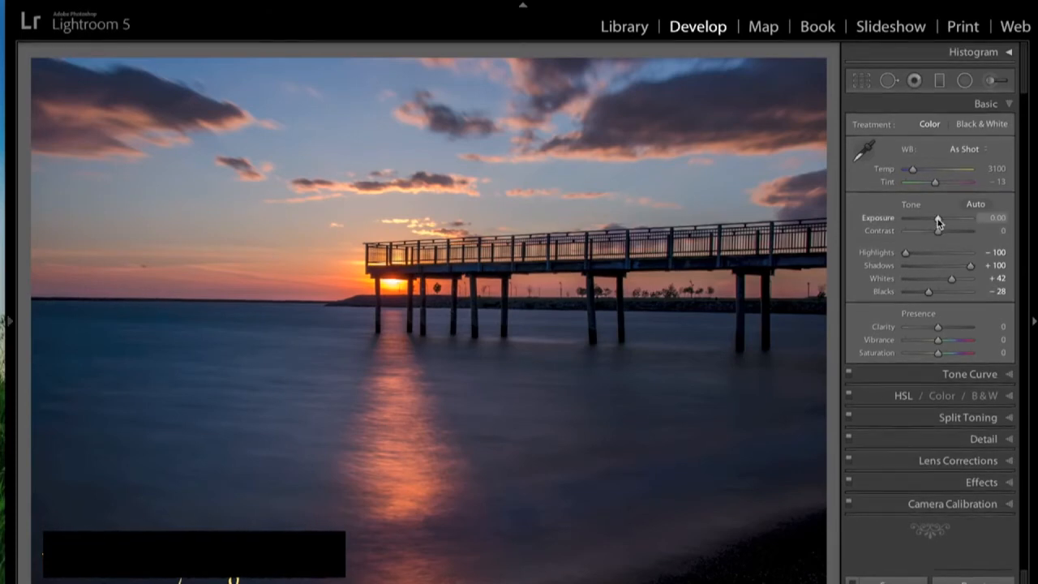
Set the pier photo's Exposure to +0.35, Contrast to +17, Clarity to +32 and Vibrance to +20.
{"action": "left_click_drag", "start_coordinate": [938, 222], "coordinate": [941, 224]}
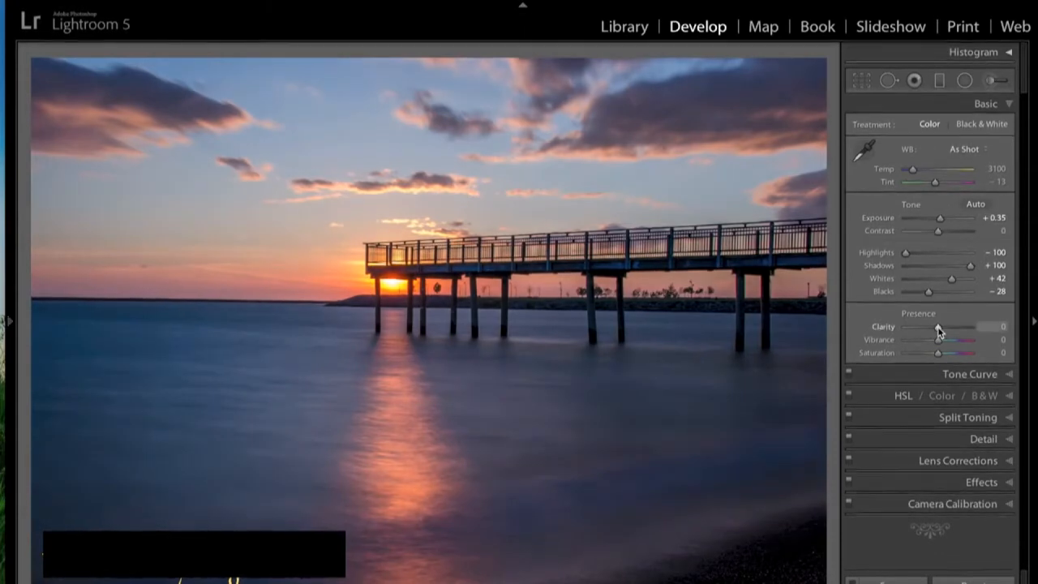
{"action": "left_click_drag", "start_coordinate": [939, 330], "coordinate": [952, 330]}
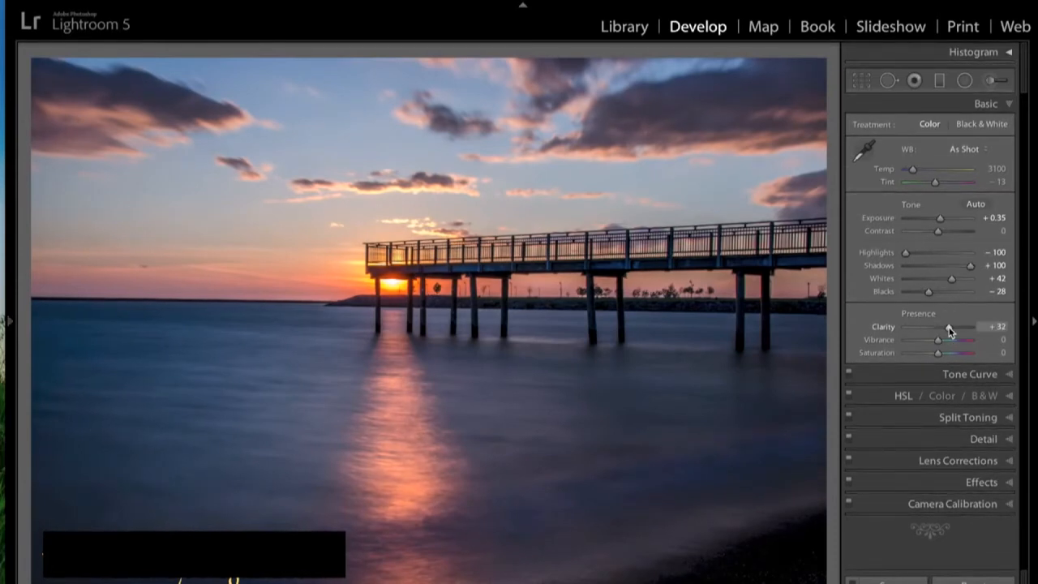
{"action": "left_click_drag", "start_coordinate": [937, 343], "coordinate": [941, 344]}
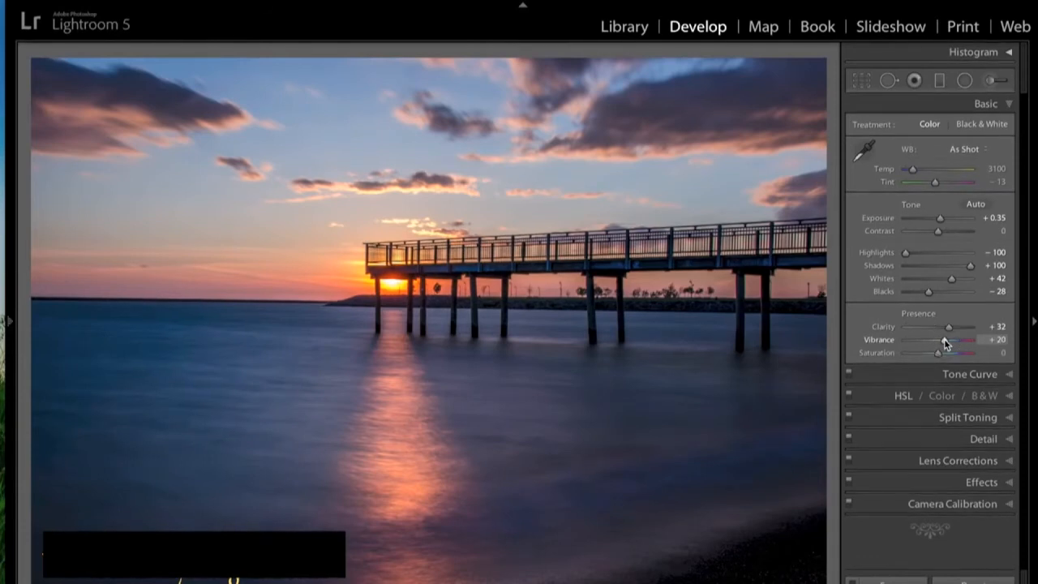
{"action": "left_click_drag", "start_coordinate": [939, 234], "coordinate": [944, 234]}
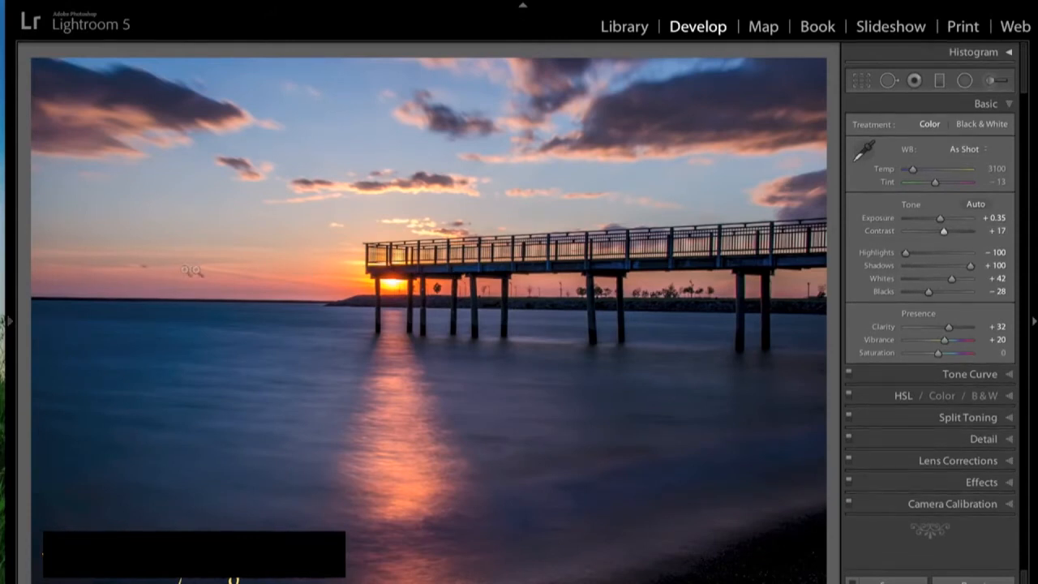
{"action": "left_click", "coordinate": [1010, 104]}
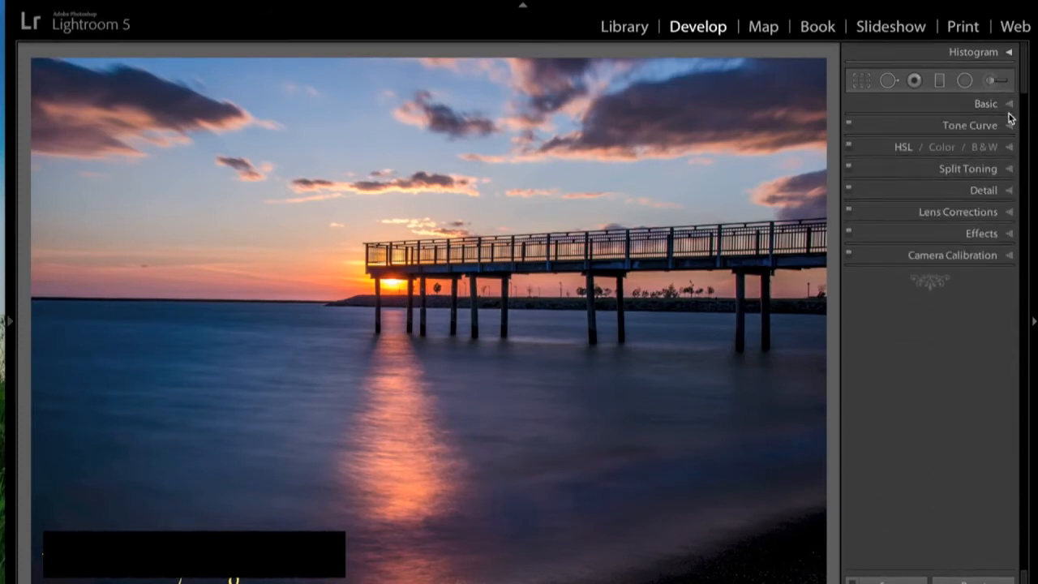
Raise the HSL saturation of red to +45 and yellow to +61, and boost the orange saturation slightly beyond +46.
{"action": "left_click", "coordinate": [1010, 148]}
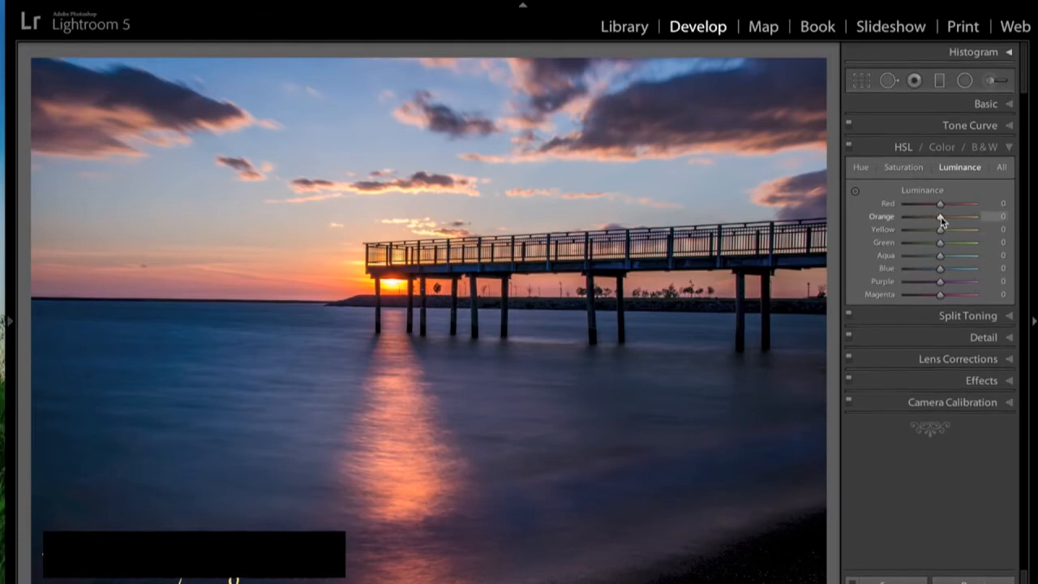
{"action": "left_click", "coordinate": [901, 167]}
{"action": "left_click_drag", "start_coordinate": [942, 218], "coordinate": [957, 222]}
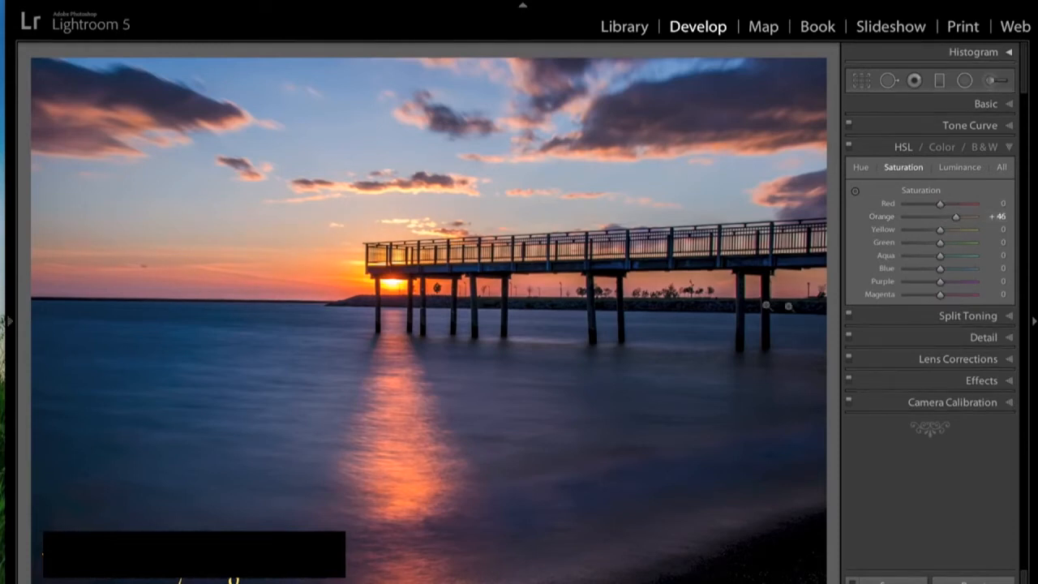
{"action": "left_click_drag", "start_coordinate": [940, 202], "coordinate": [957, 205]}
{"action": "left_click_drag", "start_coordinate": [941, 234], "coordinate": [962, 234]}
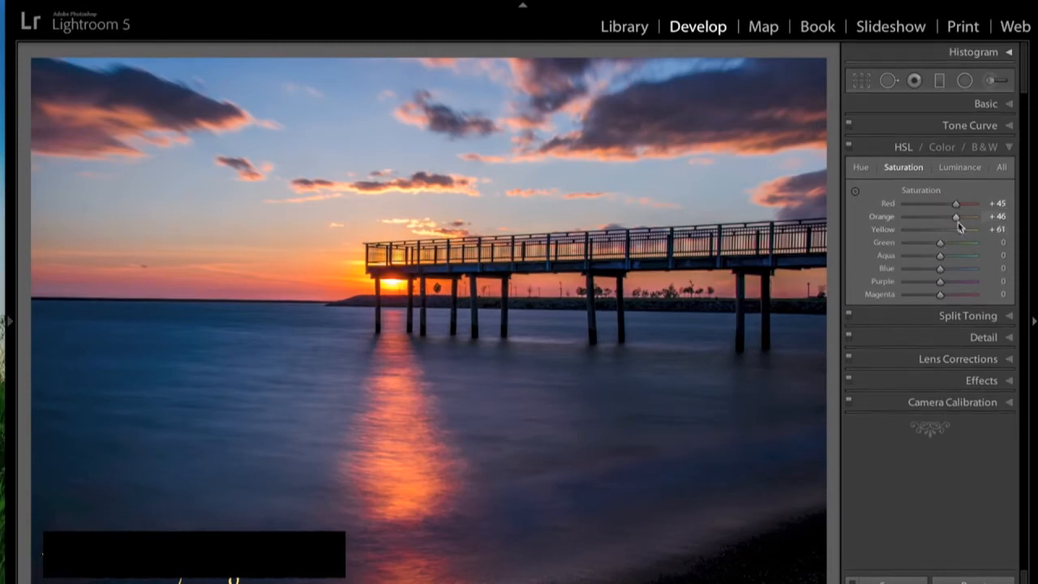
{"action": "left_click_drag", "start_coordinate": [957, 221], "coordinate": [961, 217]}
Set the HSL luminance to -16 for red, -30 for orange and -27 for yellow, and compare the photo without the HSL changes.
{"action": "left_click", "coordinate": [960, 167]}
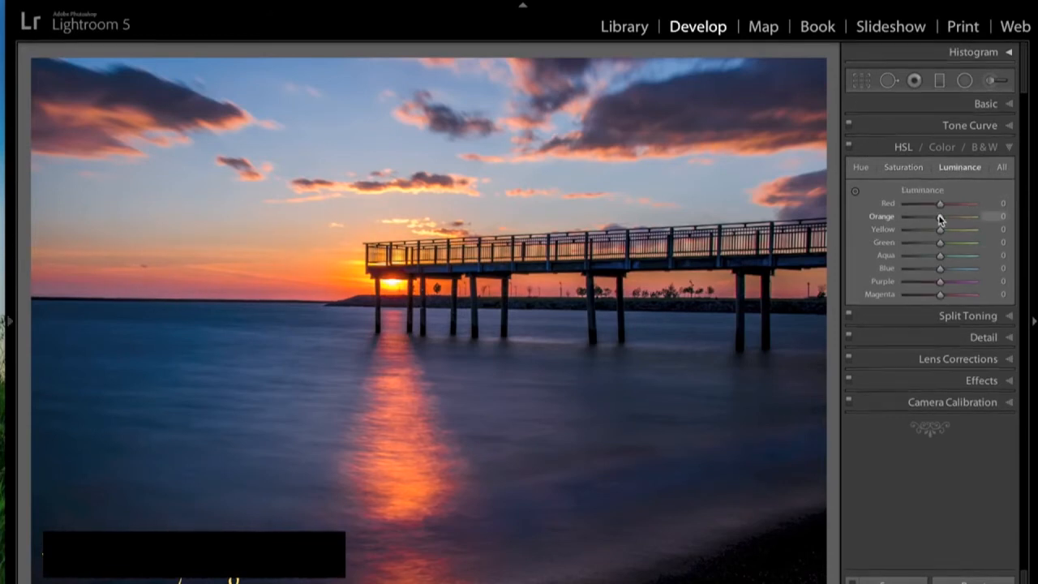
{"action": "left_click_drag", "start_coordinate": [940, 205], "coordinate": [929, 230]}
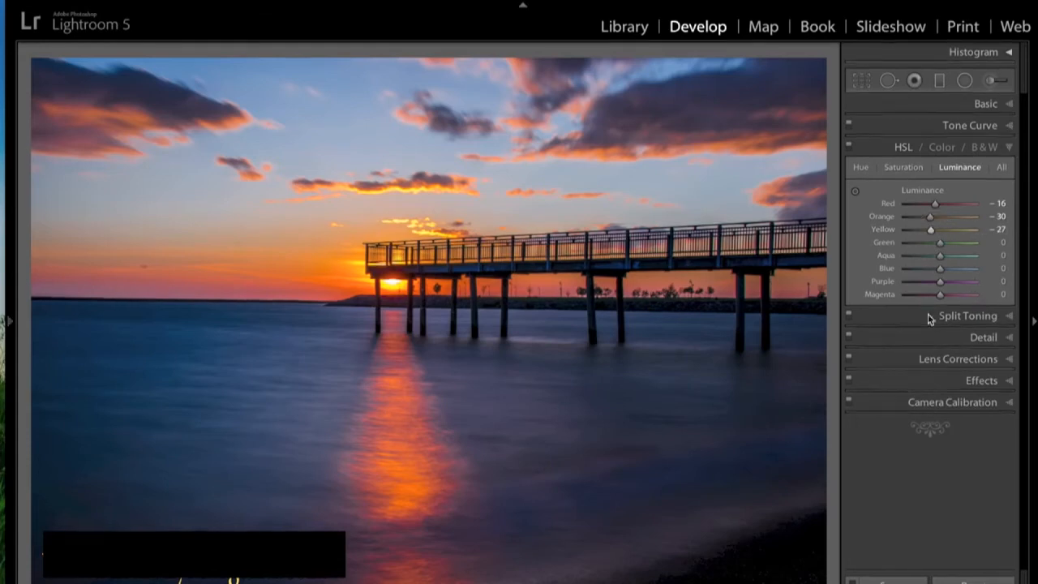
{"action": "left_click", "coordinate": [848, 148]}
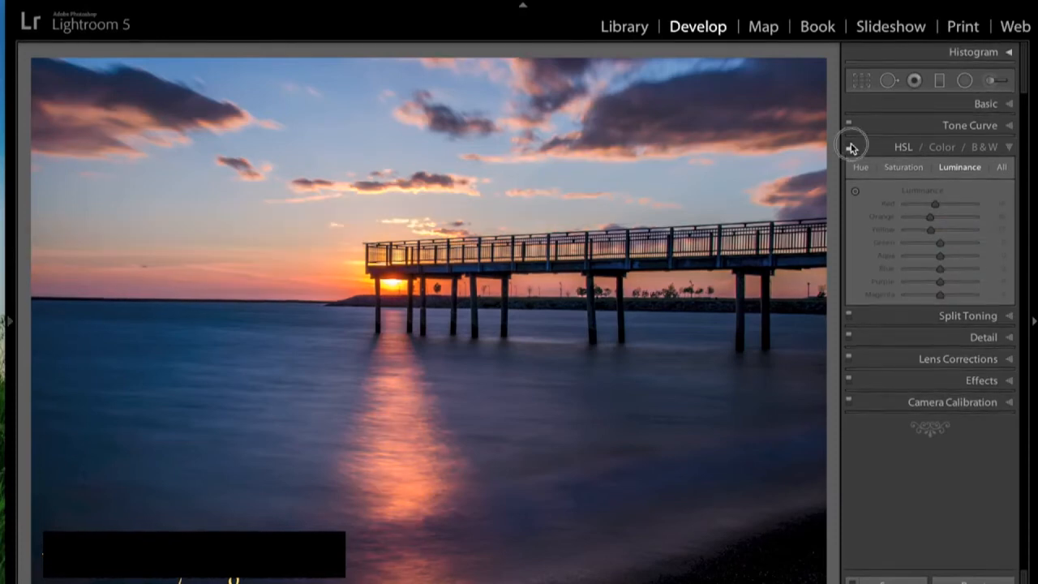
{"action": "left_click", "coordinate": [849, 147]}
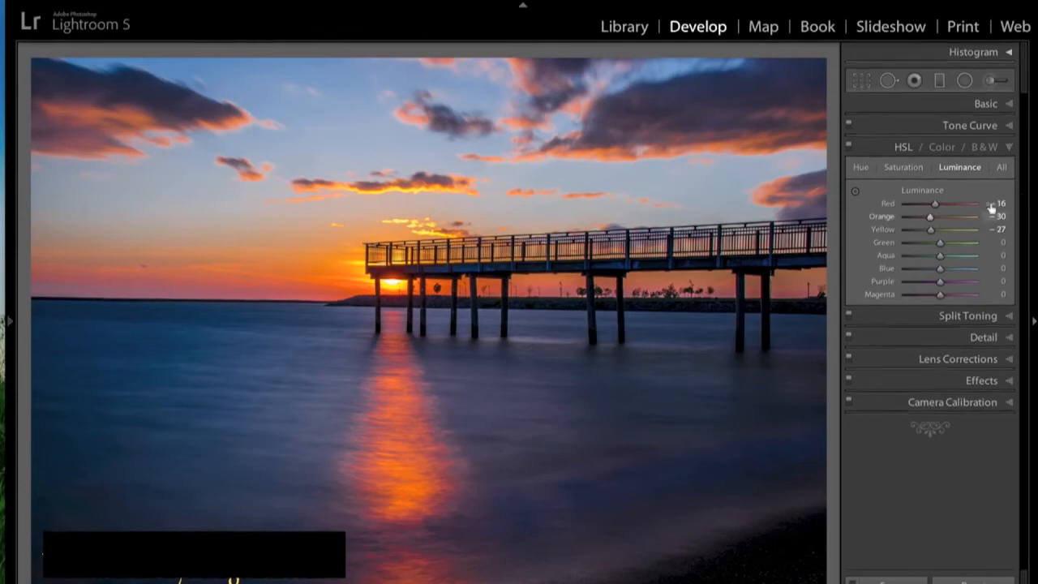
{"action": "left_click", "coordinate": [1010, 147]}
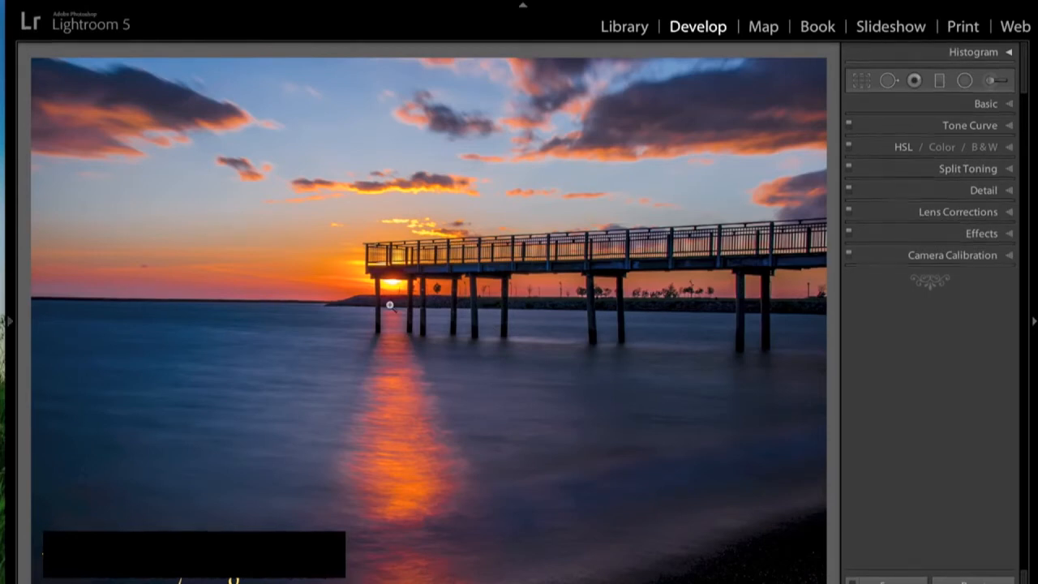
Check the pier photo's file details and exposure settings in the info overlay, and hide the overlay again.
{"action": "key", "text": "i"}
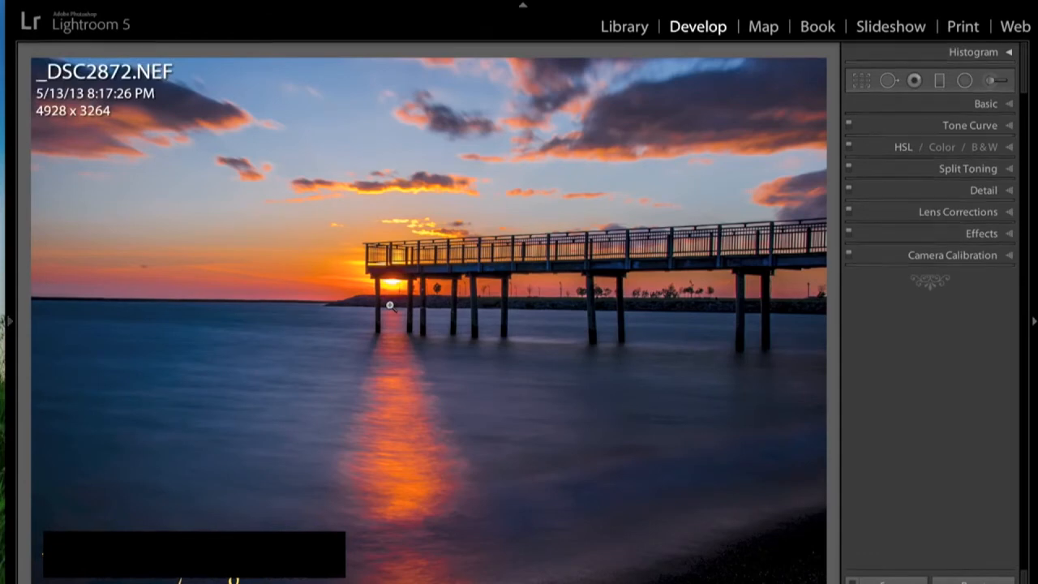
{"action": "key", "text": "i"}
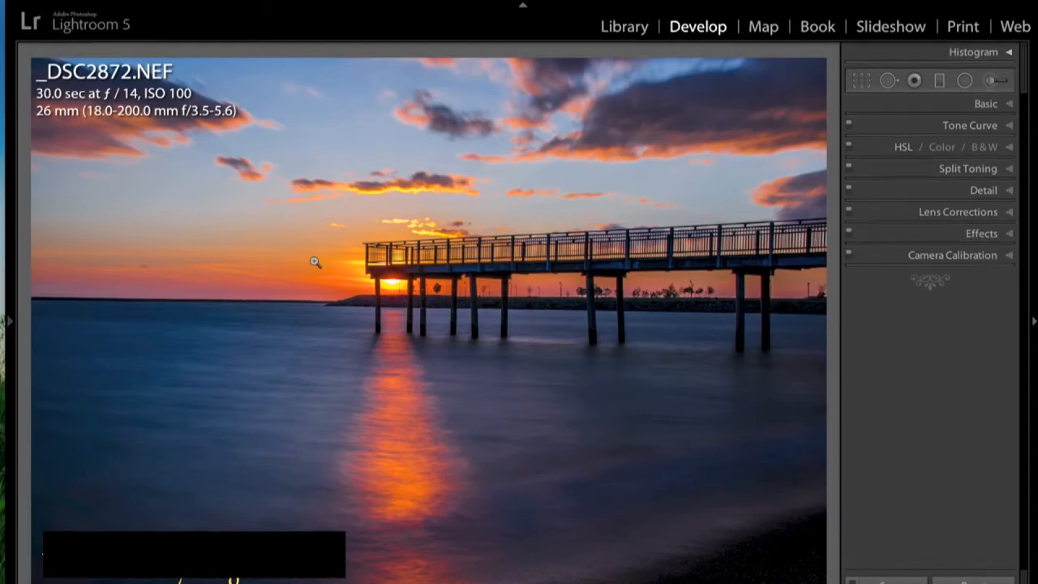
{"action": "key", "text": "i"}
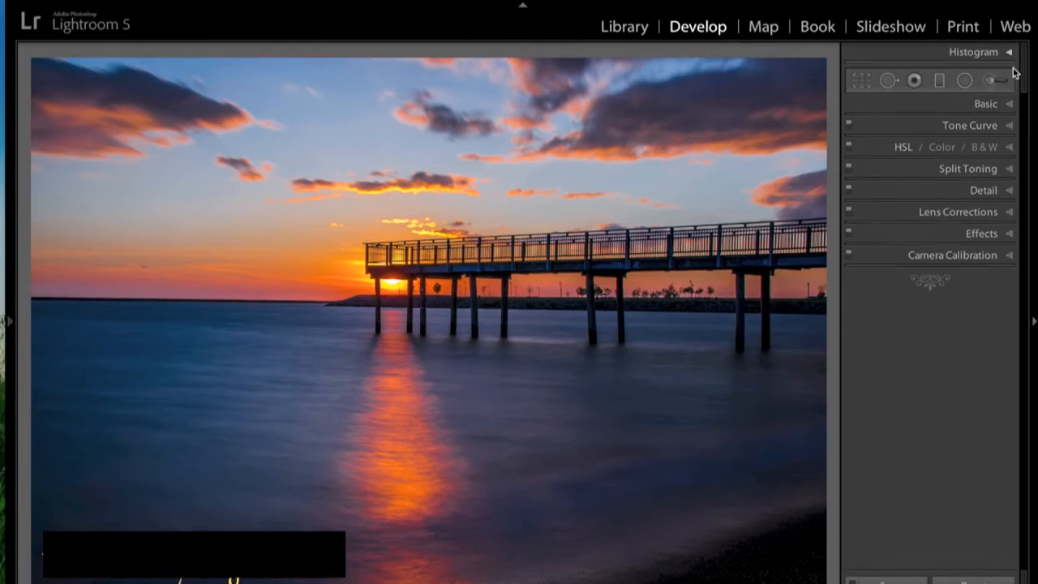
Set up an adjustment brush with Exposure -0.73, size 4 and Feather 77, resetting the other effect values.
{"action": "left_click", "coordinate": [995, 83]}
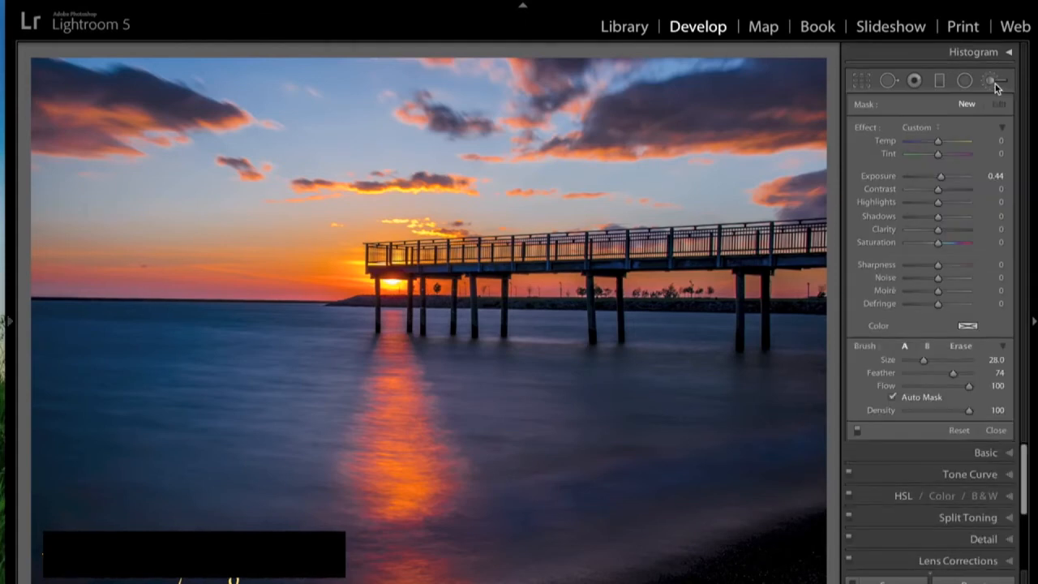
{"action": "scroll", "coordinate": [745, 419], "scroll_direction": "down", "scroll_amount": 5}
{"action": "scroll", "coordinate": [745, 419], "scroll_direction": "down", "scroll_amount": 5}
{"action": "key", "text": "bracketleft"}
{"action": "key", "text": "bracketleft"}
{"action": "double_click", "coordinate": [866, 127]}
{"action": "left_click_drag", "start_coordinate": [938, 178], "coordinate": [936, 180]}
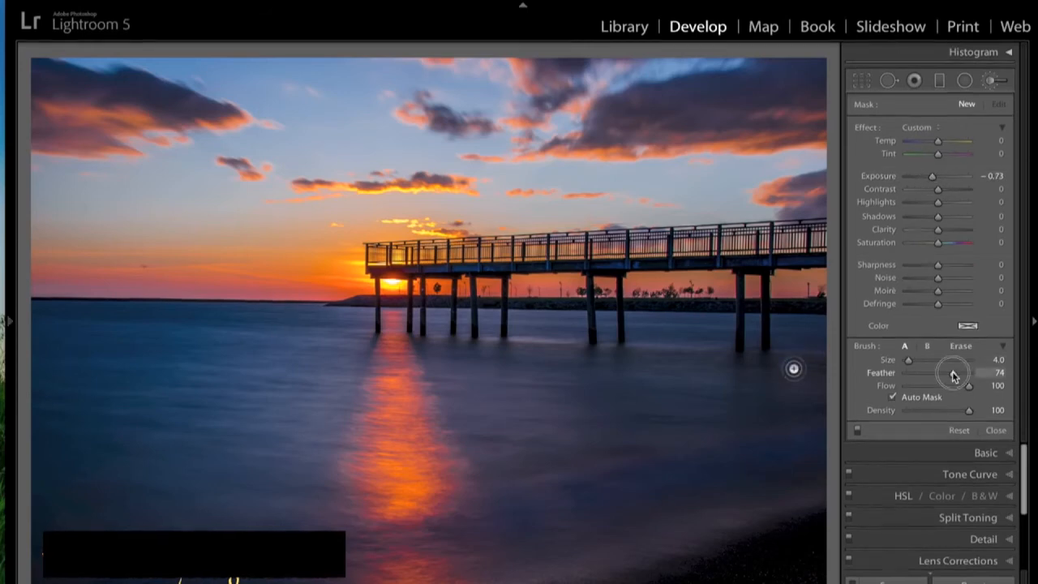
{"action": "left_click_drag", "start_coordinate": [953, 374], "coordinate": [954, 373]}
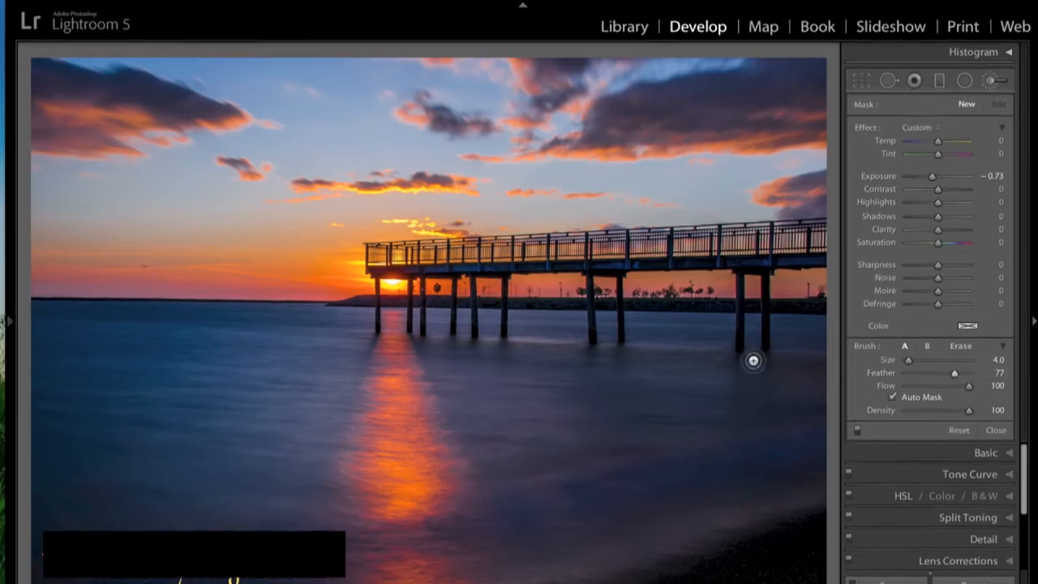
Brush dark vertical reflections onto the water beneath the pier posts, shorter below the more distant posts.
{"action": "left_click_drag", "start_coordinate": [738, 356], "coordinate": [737, 507]}
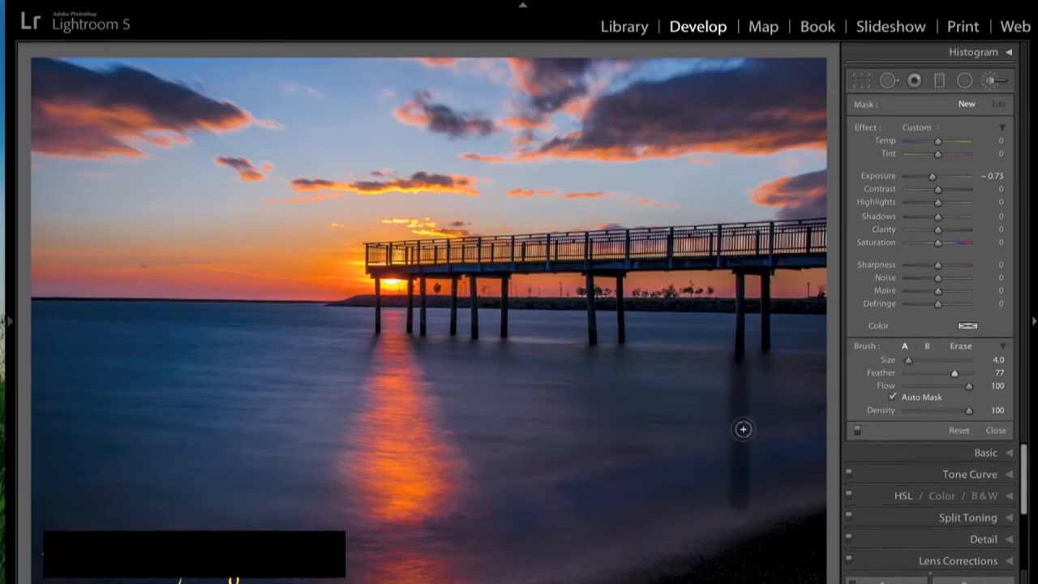
{"action": "left_click_drag", "start_coordinate": [767, 344], "coordinate": [765, 506]}
{"action": "left_click_drag", "start_coordinate": [591, 351], "coordinate": [595, 454]}
{"action": "left_click_drag", "start_coordinate": [619, 352], "coordinate": [612, 442]}
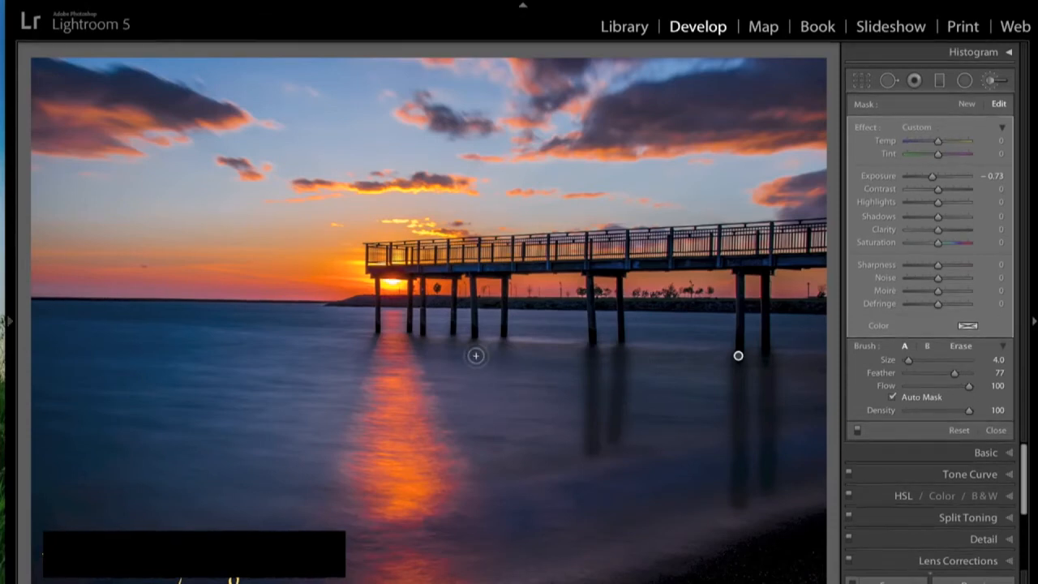
{"action": "mouse_move", "coordinate": [454, 336]}
{"action": "left_mouse_down"}
{"action": "mouse_move", "coordinate": [447, 349]}
{"action": "mouse_move", "coordinate": [432, 348]}
{"action": "left_mouse_up"}
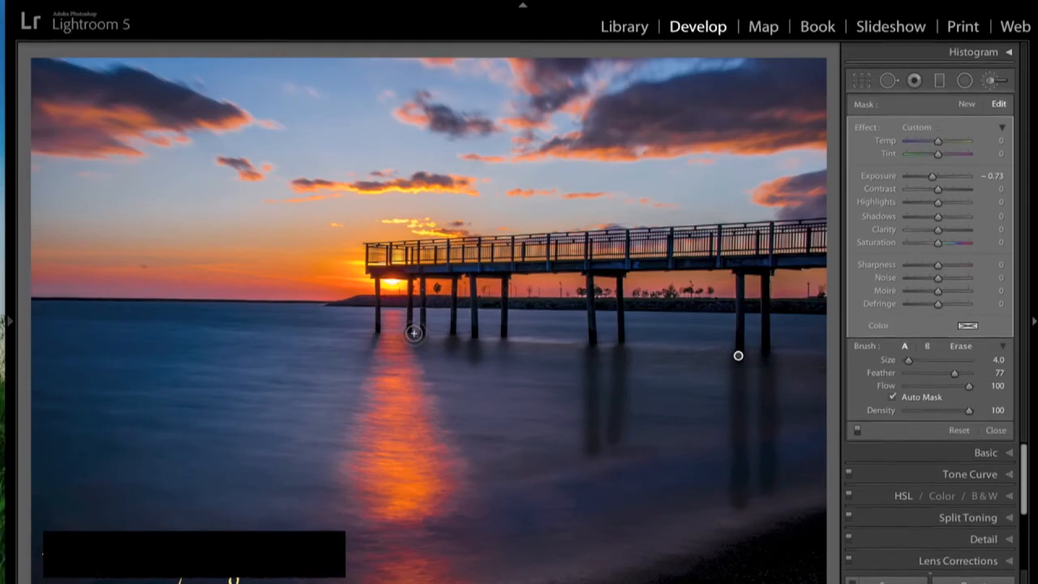
Brush slanted reflections on both sides of the sun's glow, erasing the excess, and set the mask's Exposure to -0.06.
{"action": "left_click_drag", "start_coordinate": [414, 332], "coordinate": [471, 463]}
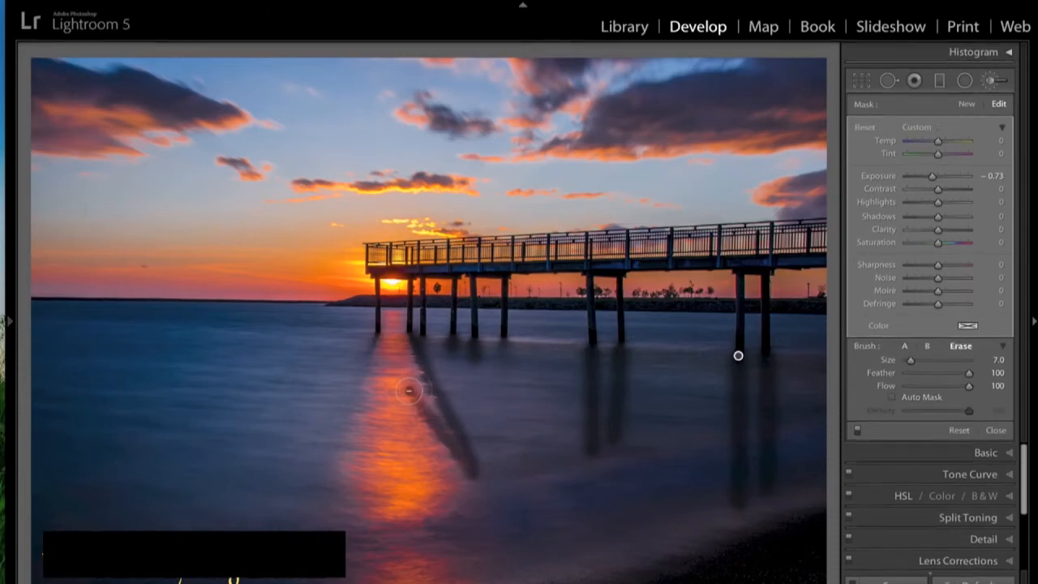
{"action": "mouse_move", "coordinate": [409, 391]}
{"action": "left_mouse_down"}
{"action": "mouse_move", "coordinate": [445, 412]}
{"action": "mouse_move", "coordinate": [442, 436]}
{"action": "mouse_move", "coordinate": [463, 470]}
{"action": "left_mouse_up"}
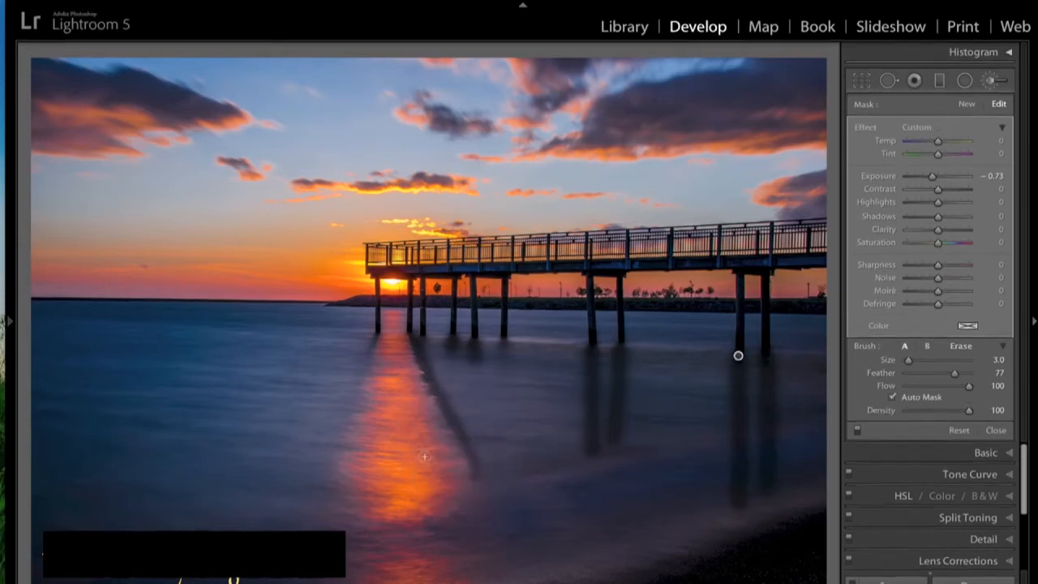
{"action": "mouse_move", "coordinate": [374, 341]}
{"action": "left_mouse_down"}
{"action": "mouse_move", "coordinate": [360, 349]}
{"action": "mouse_move", "coordinate": [336, 471]}
{"action": "left_mouse_up"}
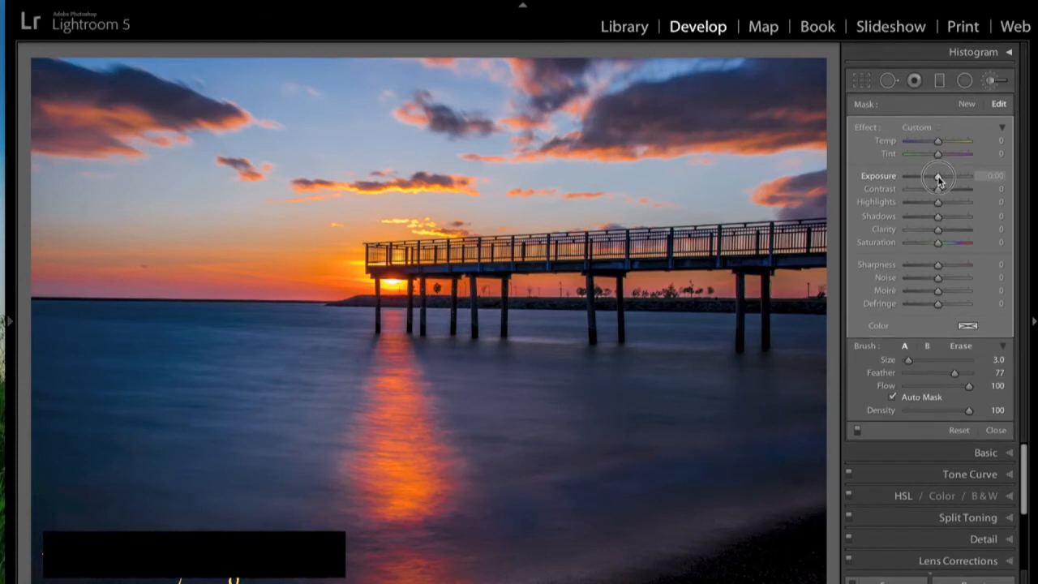
{"action": "left_click_drag", "start_coordinate": [938, 179], "coordinate": [939, 181]}
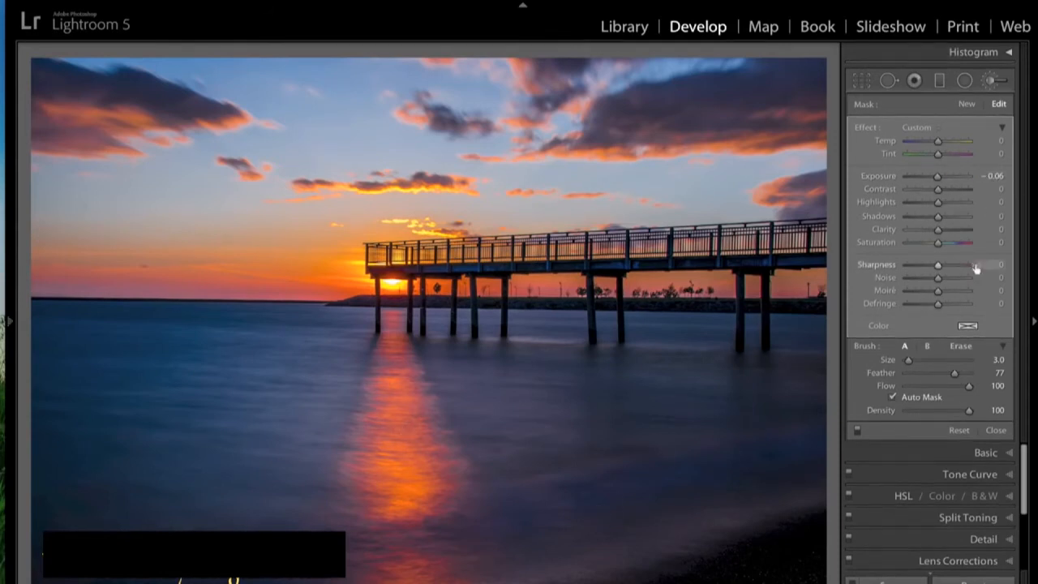
Brush a new size 10 mask with Exposure -0.73 over the water along the shoreline, and ease its Exposure to -0.40.
{"action": "left_click", "coordinate": [967, 106]}
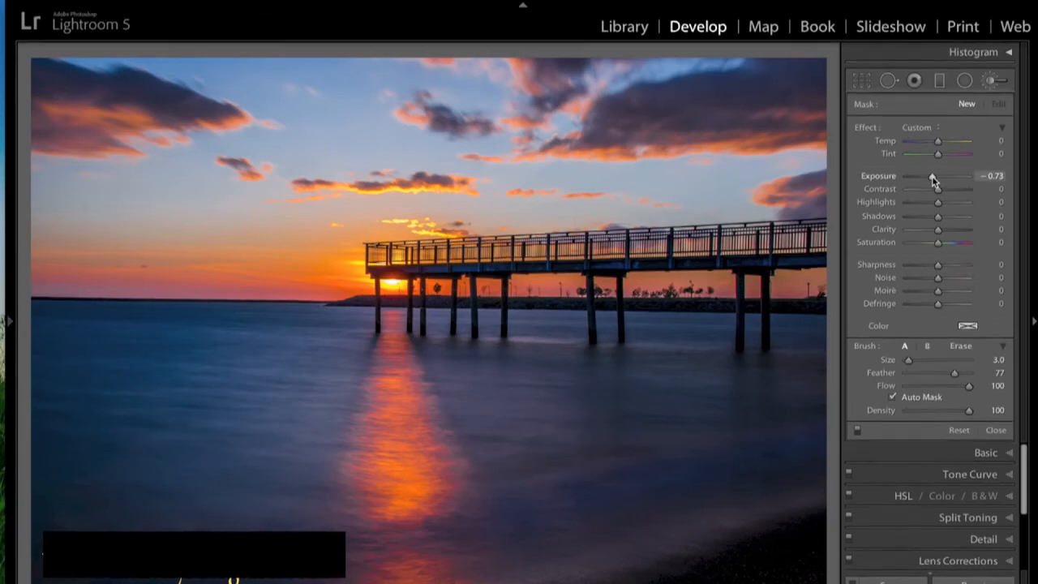
{"action": "scroll", "coordinate": [776, 468], "scroll_direction": "down", "scroll_amount": 2}
{"action": "scroll", "coordinate": [776, 467], "scroll_direction": "up", "scroll_amount": 5}
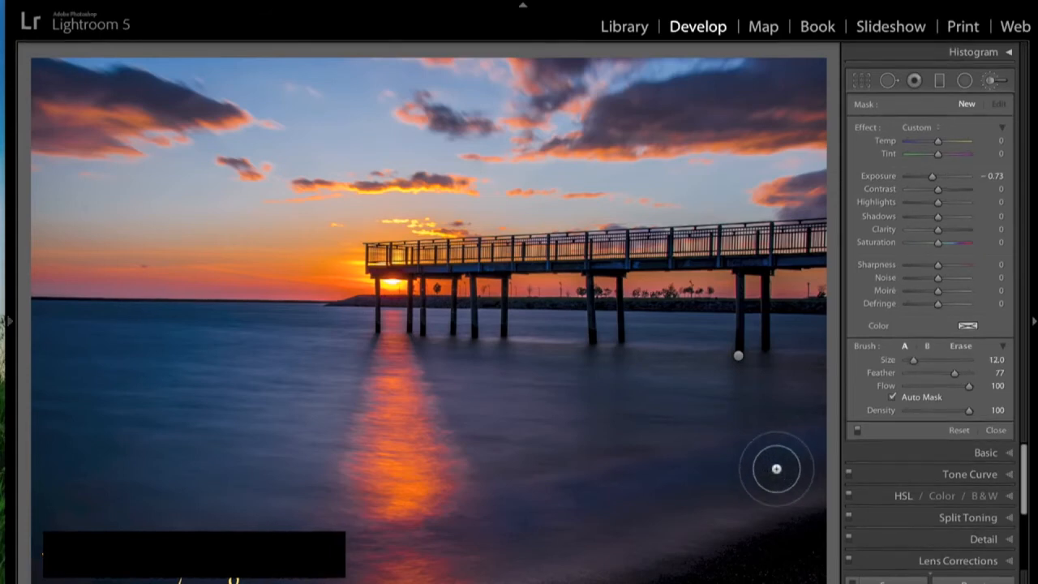
{"action": "scroll", "coordinate": [776, 468], "scroll_direction": "down", "scroll_amount": 1}
{"action": "scroll", "coordinate": [776, 467], "scroll_direction": "down", "scroll_amount": 1}
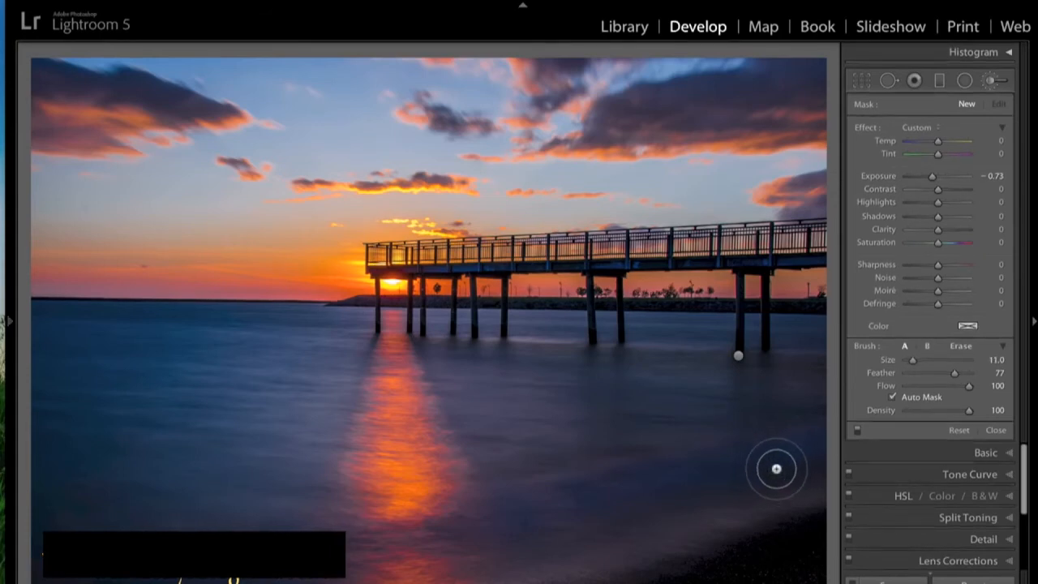
{"action": "scroll", "coordinate": [776, 468], "scroll_direction": "up", "scroll_amount": 5}
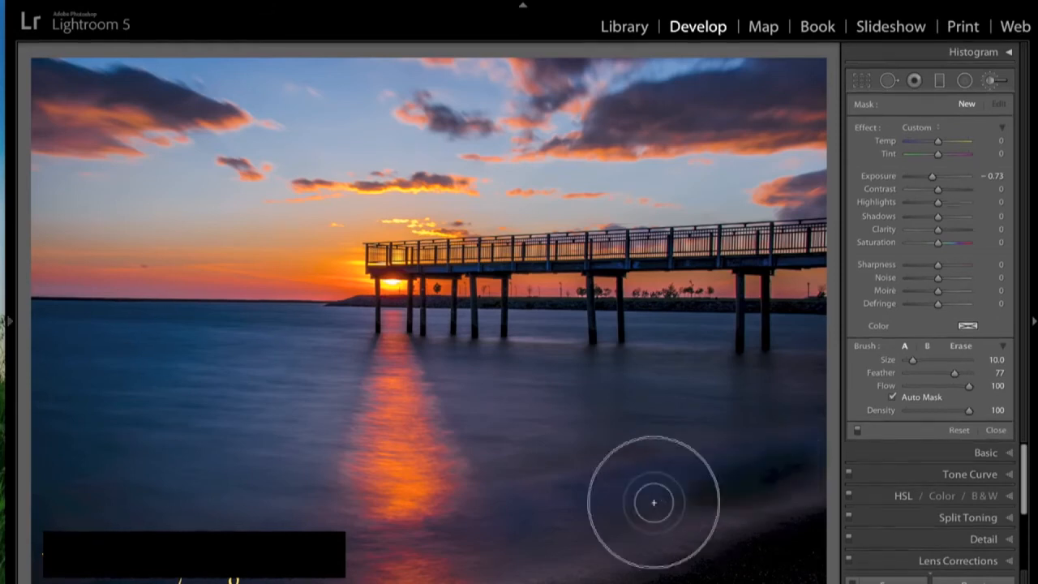
{"action": "mouse_move", "coordinate": [564, 513]}
{"action": "left_mouse_down"}
{"action": "mouse_move", "coordinate": [470, 540]}
{"action": "mouse_move", "coordinate": [317, 541]}
{"action": "mouse_move", "coordinate": [20, 568]}
{"action": "left_mouse_up"}
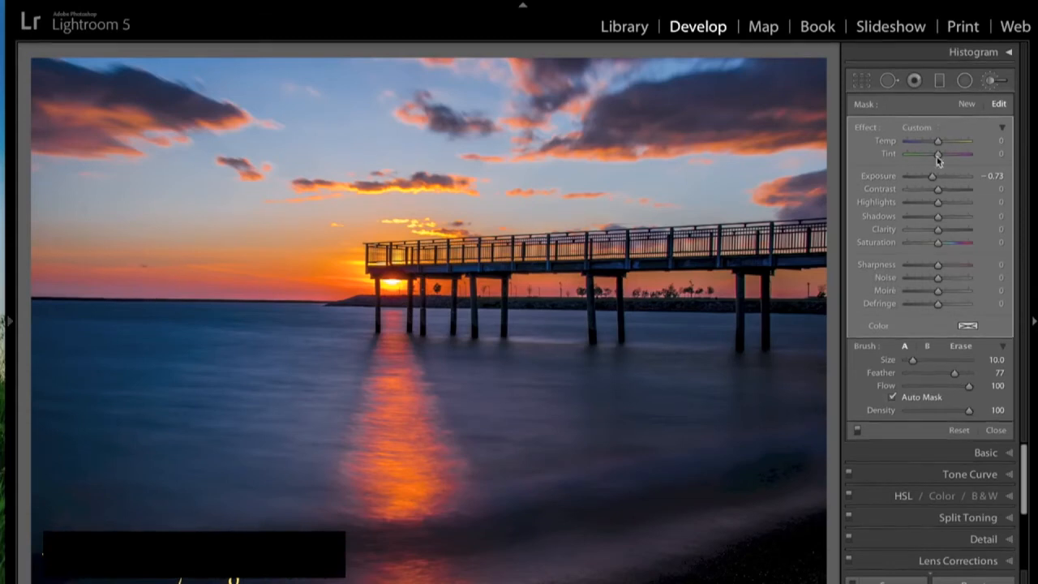
{"action": "left_click_drag", "start_coordinate": [931, 178], "coordinate": [934, 179]}
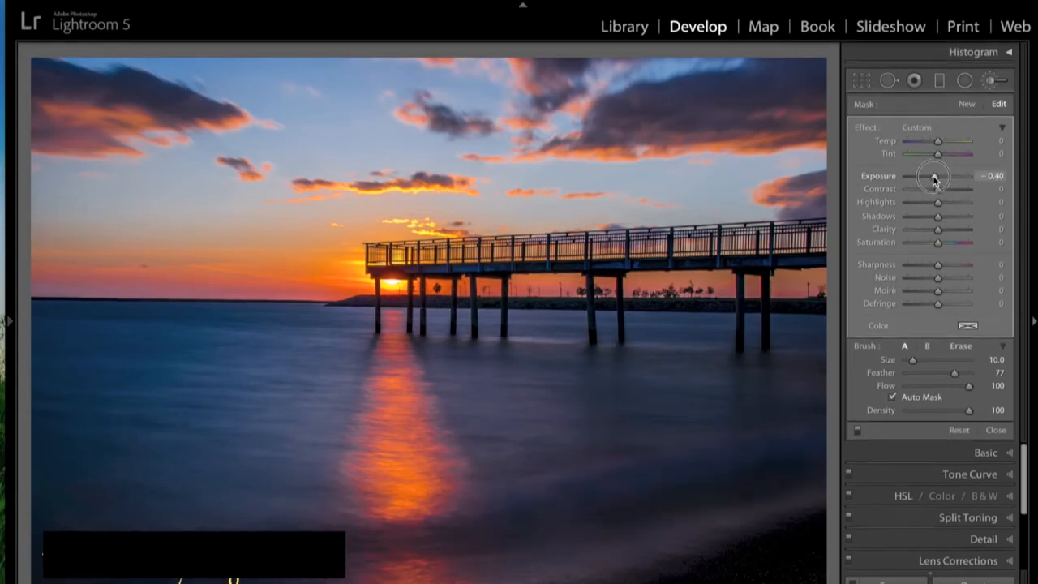
Brush another new mask, size 6 with Exposure 0.27, along the pale wave by the shore, and set its Exposure to 0.18.
{"action": "left_click", "coordinate": [969, 106]}
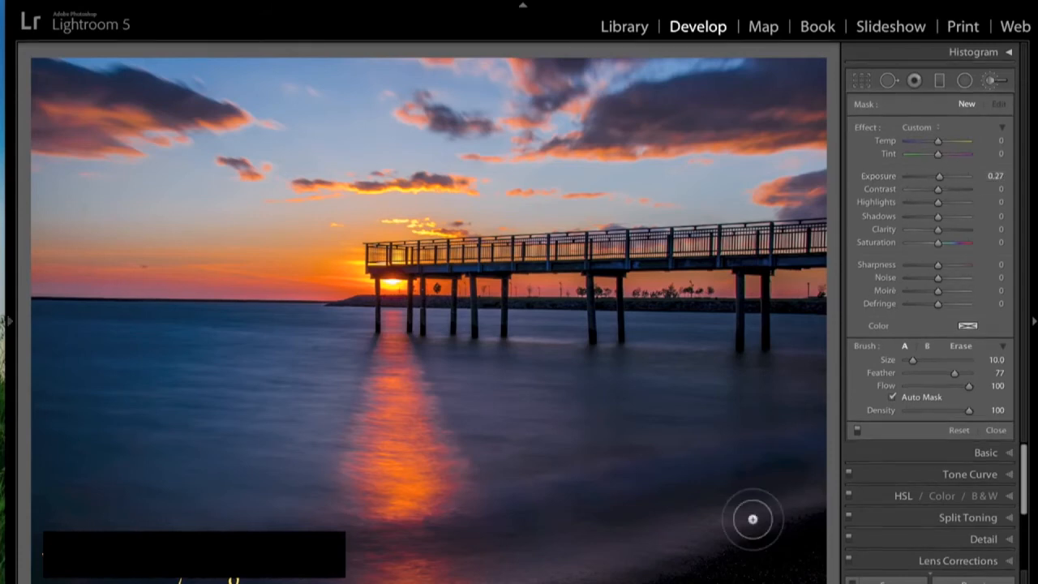
{"action": "scroll", "coordinate": [802, 498], "scroll_direction": "down", "scroll_amount": 4}
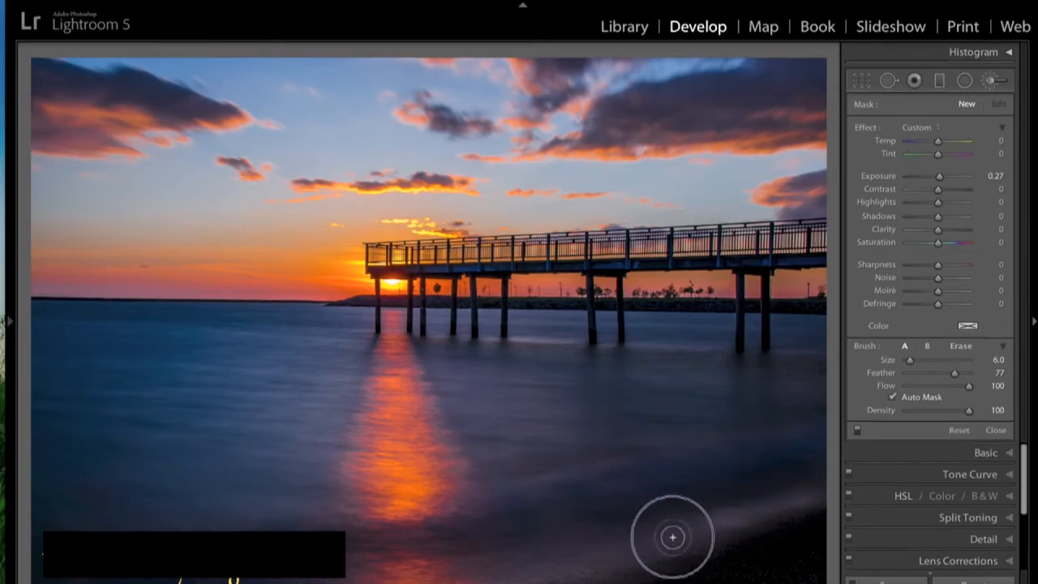
{"action": "left_click", "coordinate": [773, 433]}
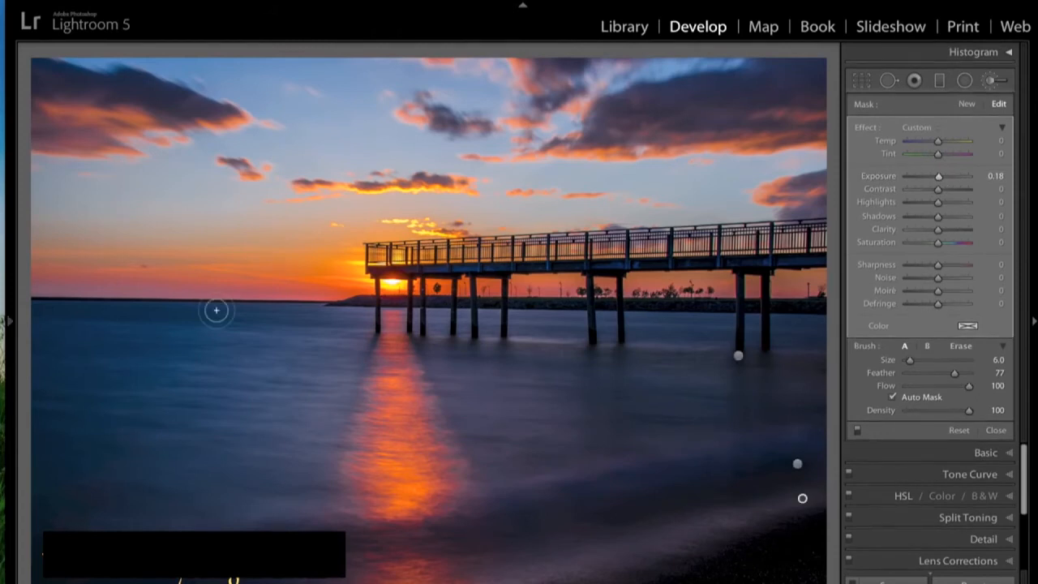
Set up a new adjustment brush mask with Exposure 0.55, size 30 and Feather 100.
{"action": "left_click", "coordinate": [966, 107]}
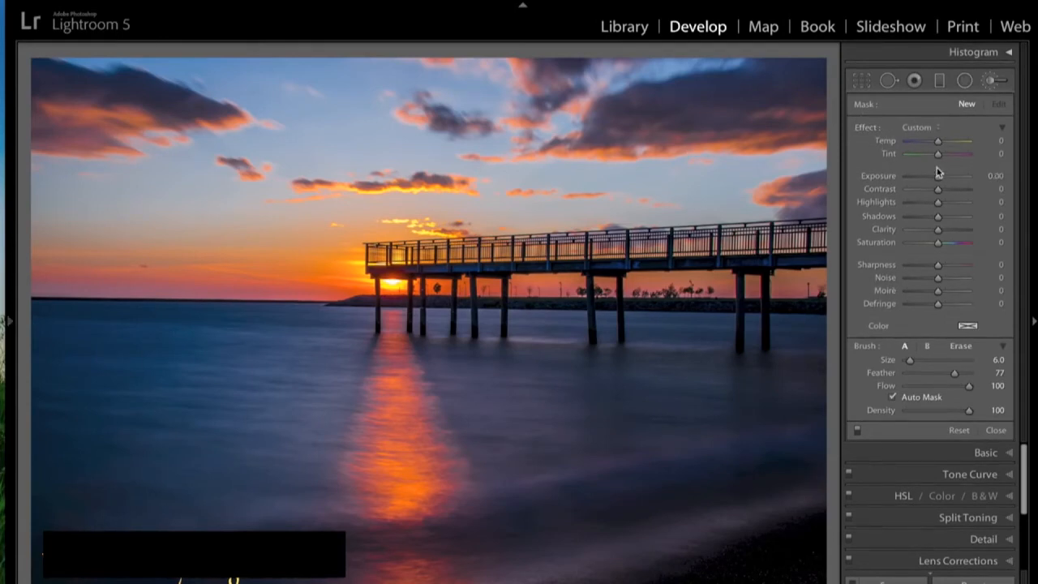
{"action": "left_click_drag", "start_coordinate": [939, 177], "coordinate": [943, 178]}
{"action": "scroll", "coordinate": [228, 382], "scroll_direction": "up", "scroll_amount": 10}
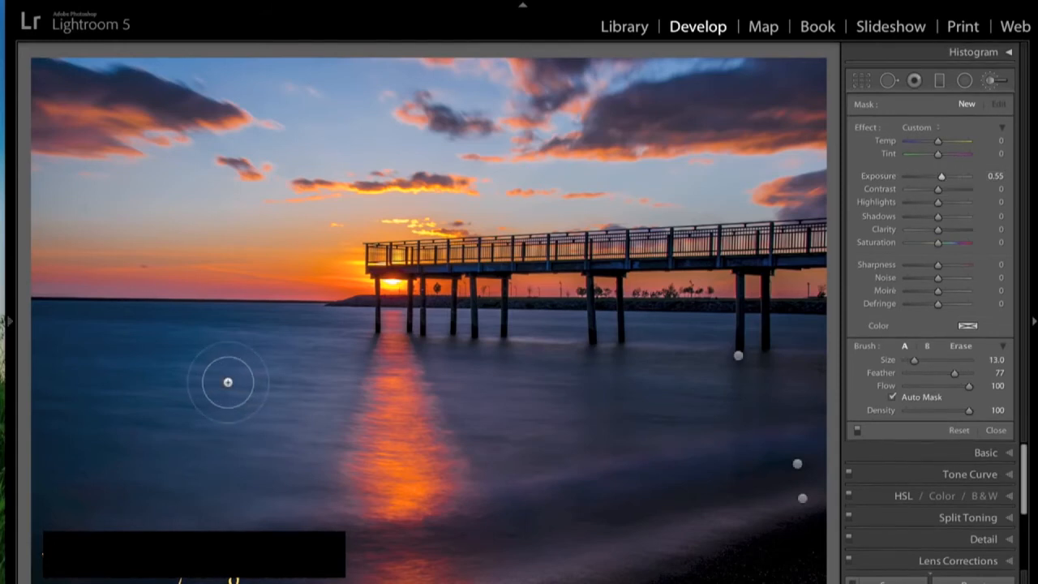
{"action": "scroll", "coordinate": [227, 380], "scroll_direction": "up", "scroll_amount": 5}
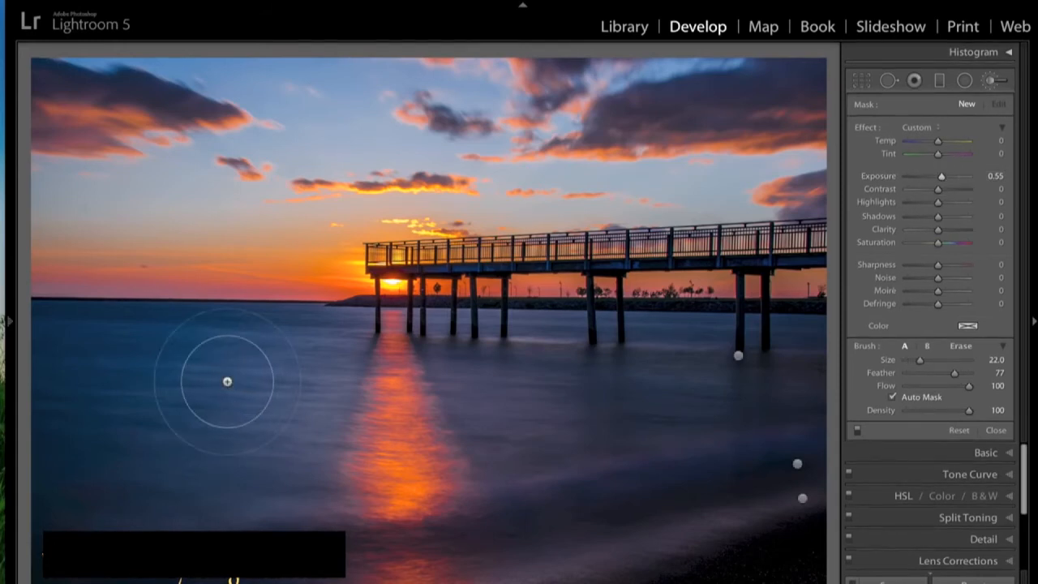
{"action": "mouse_move", "coordinate": [921, 372]}
{"action": "left_mouse_down"}
{"action": "mouse_move", "coordinate": [921, 359]}
{"action": "mouse_move", "coordinate": [934, 359]}
{"action": "left_mouse_up"}
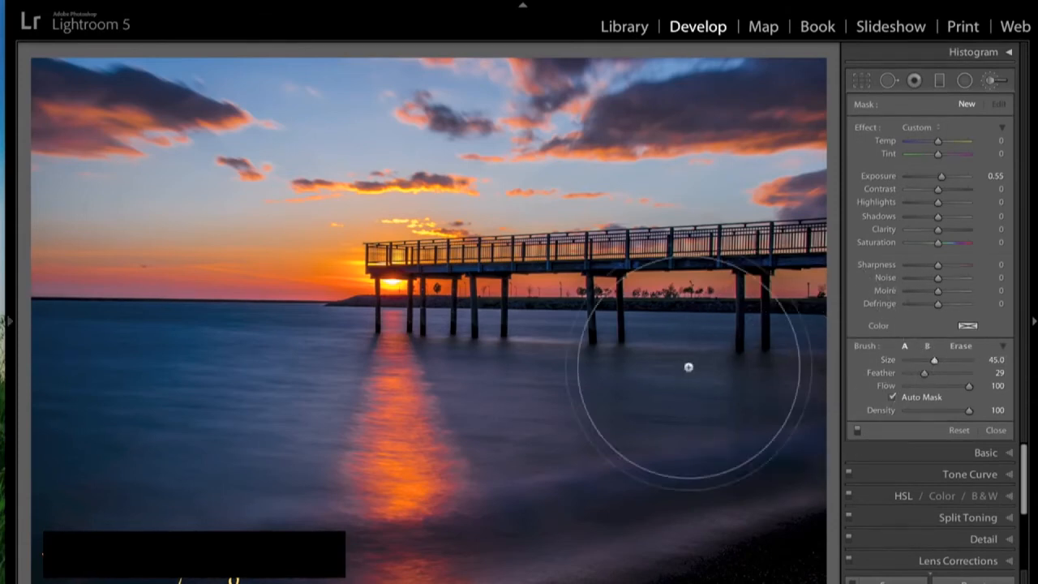
{"action": "scroll", "coordinate": [242, 373], "scroll_direction": "down", "scroll_amount": 5}
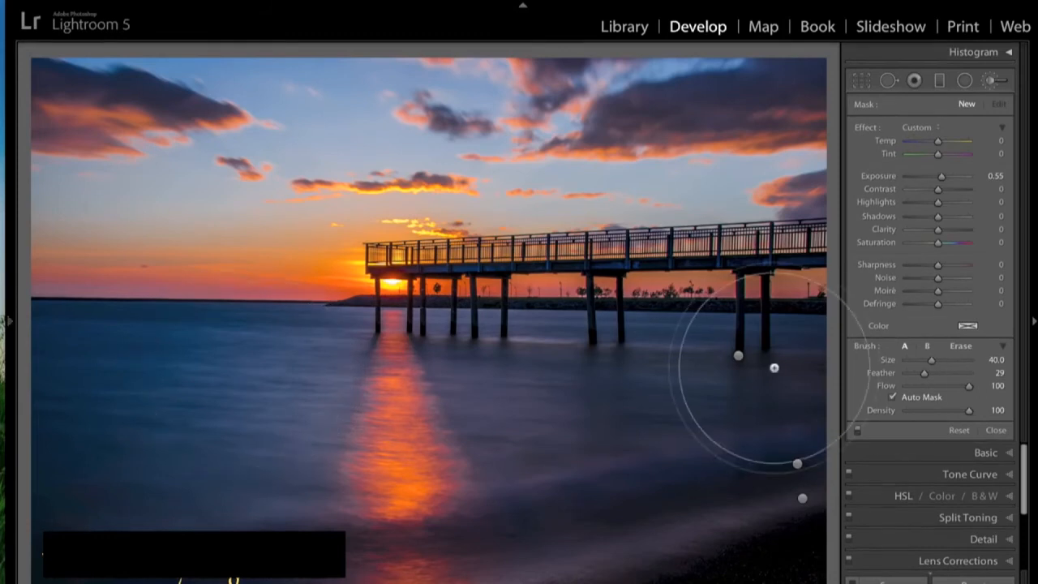
{"action": "double_click", "coordinate": [924, 375]}
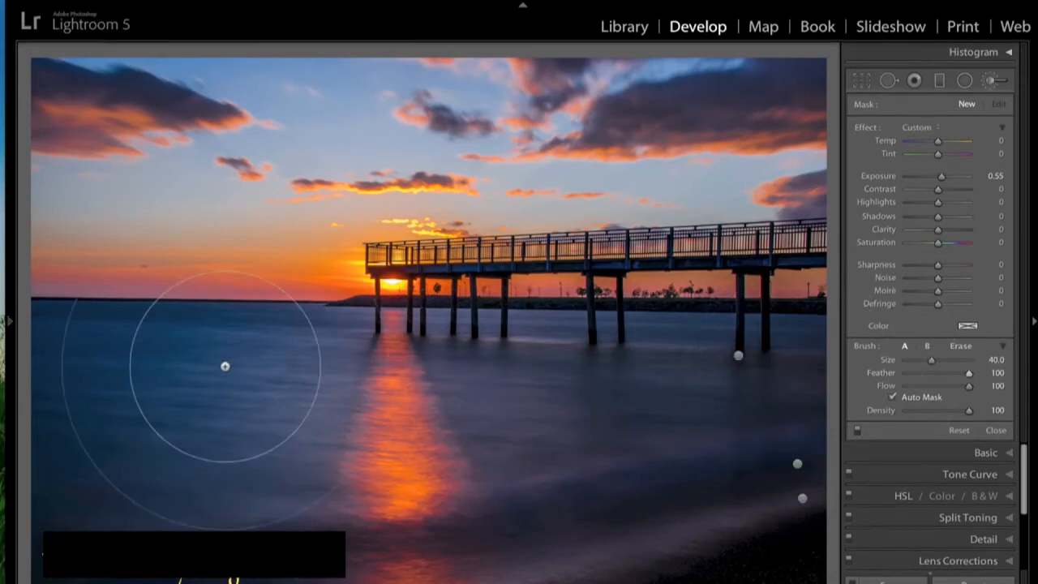
{"action": "scroll", "coordinate": [224, 365], "scroll_direction": "down", "scroll_amount": 5}
{"action": "scroll", "coordinate": [233, 389], "scroll_direction": "down", "scroll_amount": 5}
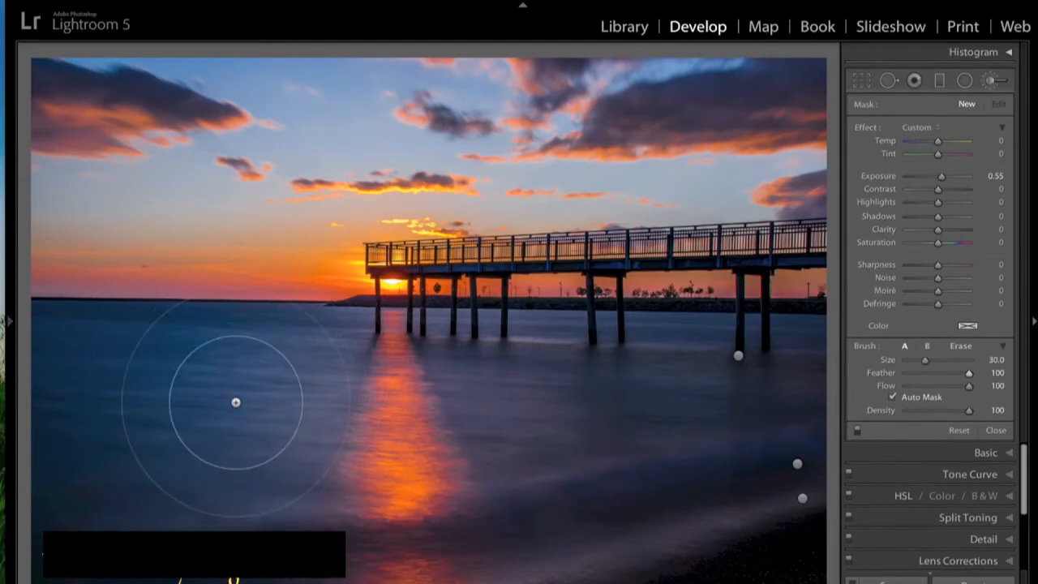
Brush over the open water beside the sun's glow, compare with the brush effects off, set Exposure to 0.40, and close the brush.
{"action": "mouse_move", "coordinate": [251, 380]}
{"action": "left_mouse_down"}
{"action": "mouse_move", "coordinate": [175, 397]}
{"action": "mouse_move", "coordinate": [219, 405]}
{"action": "left_mouse_up"}
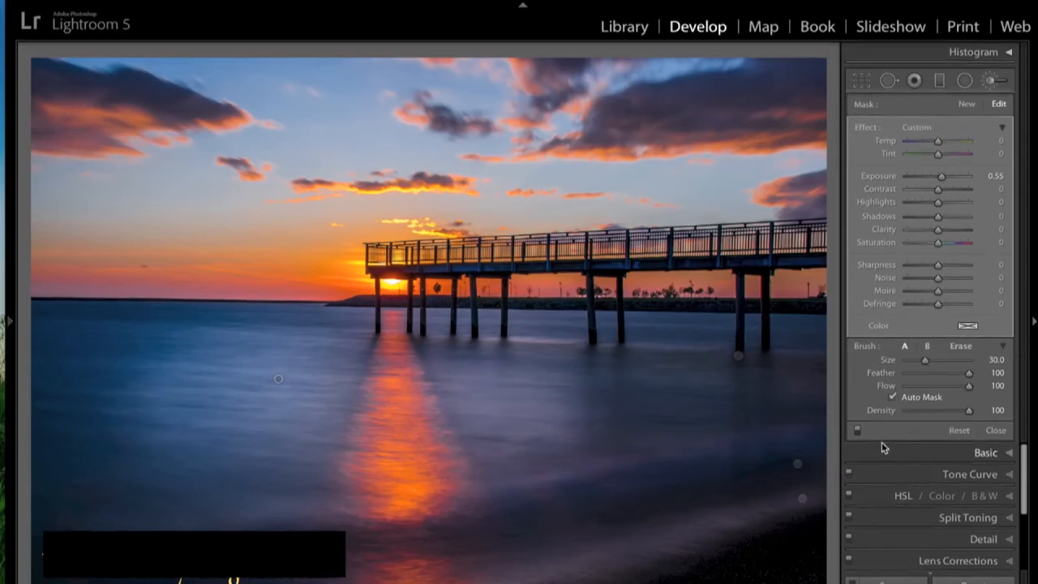
{"action": "left_click", "coordinate": [857, 434]}
{"action": "left_click", "coordinate": [857, 431]}
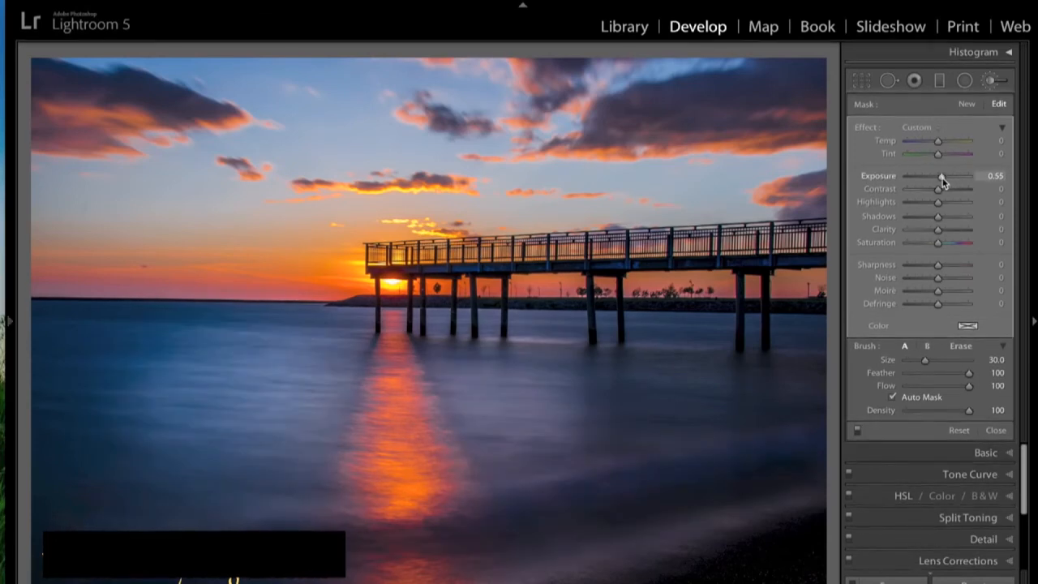
{"action": "left_click_drag", "start_coordinate": [943, 181], "coordinate": [939, 185]}
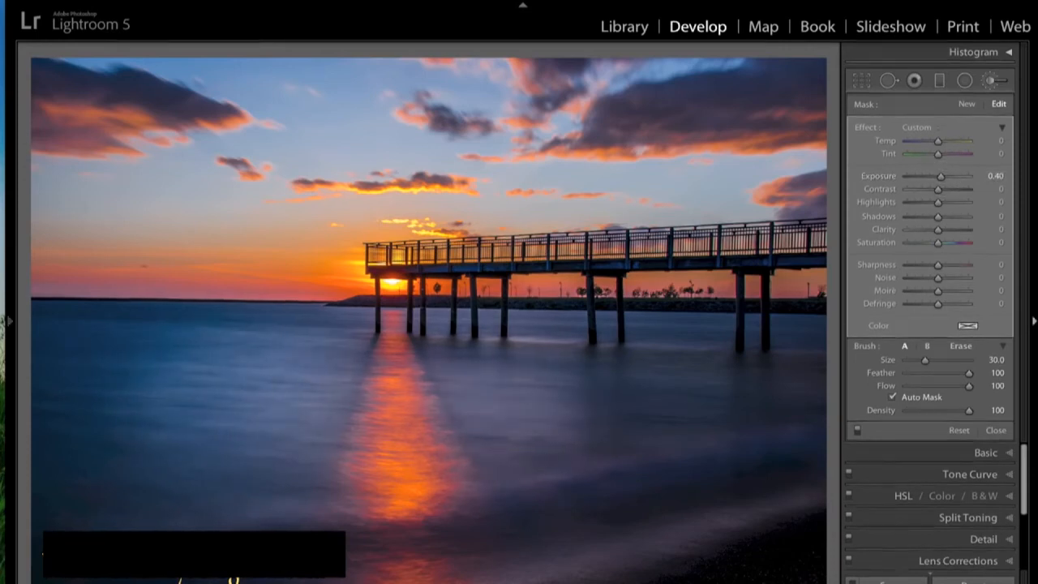
{"action": "left_click", "coordinate": [989, 80]}
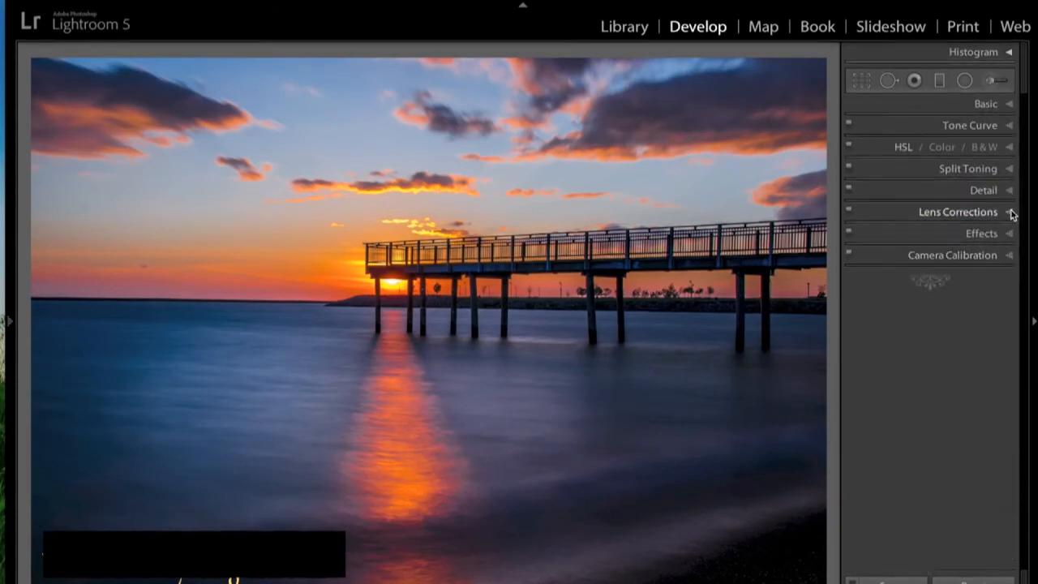
Enable profile corrections and chromatic aberration removal for the pier photo, and apply the Auto Upright correction after comparing it with Off.
{"action": "left_click", "coordinate": [1009, 212]}
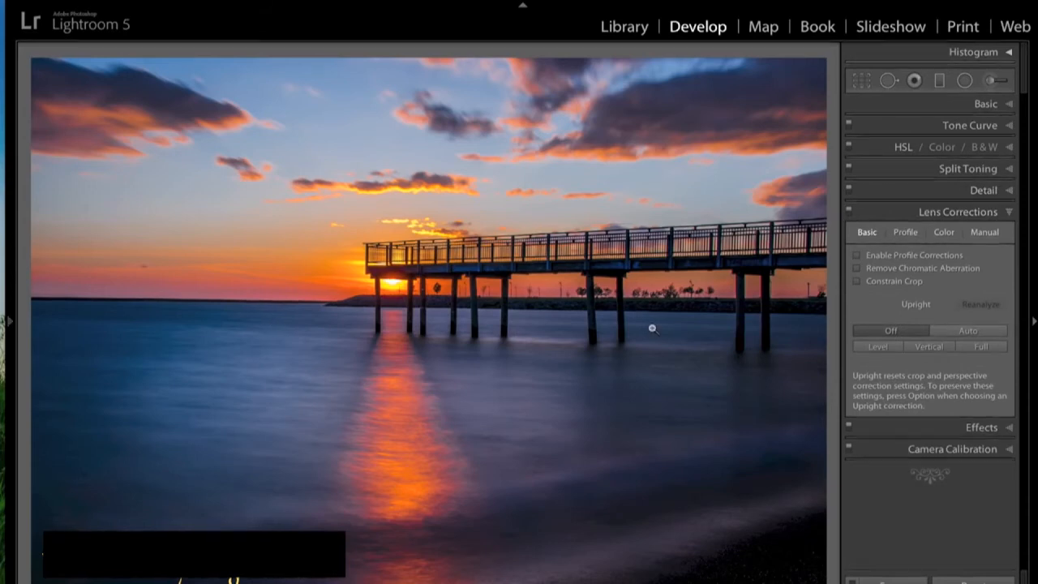
{"action": "left_click", "coordinate": [858, 255]}
{"action": "left_click", "coordinate": [858, 271]}
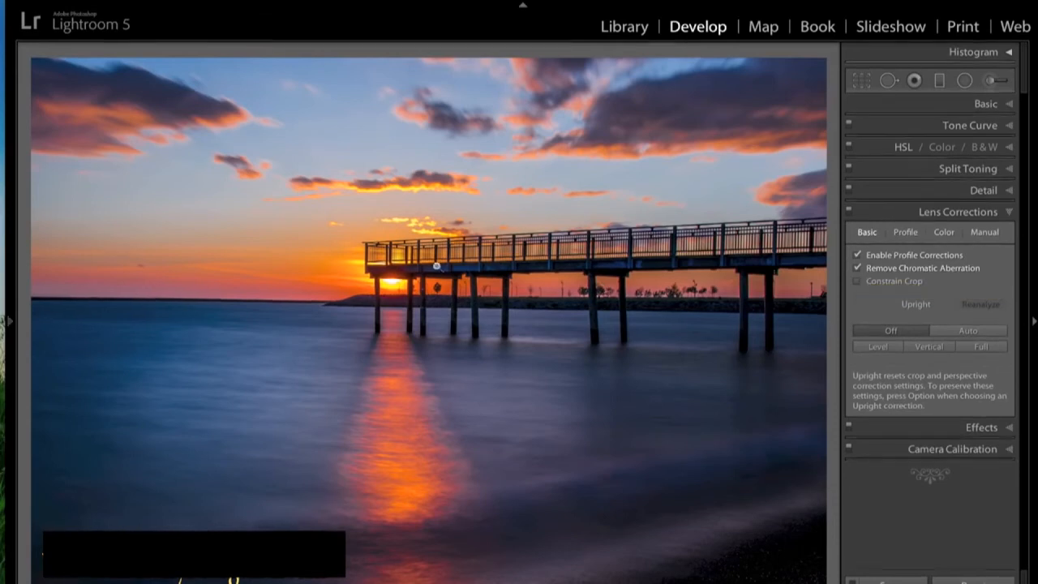
{"action": "left_click", "coordinate": [976, 332]}
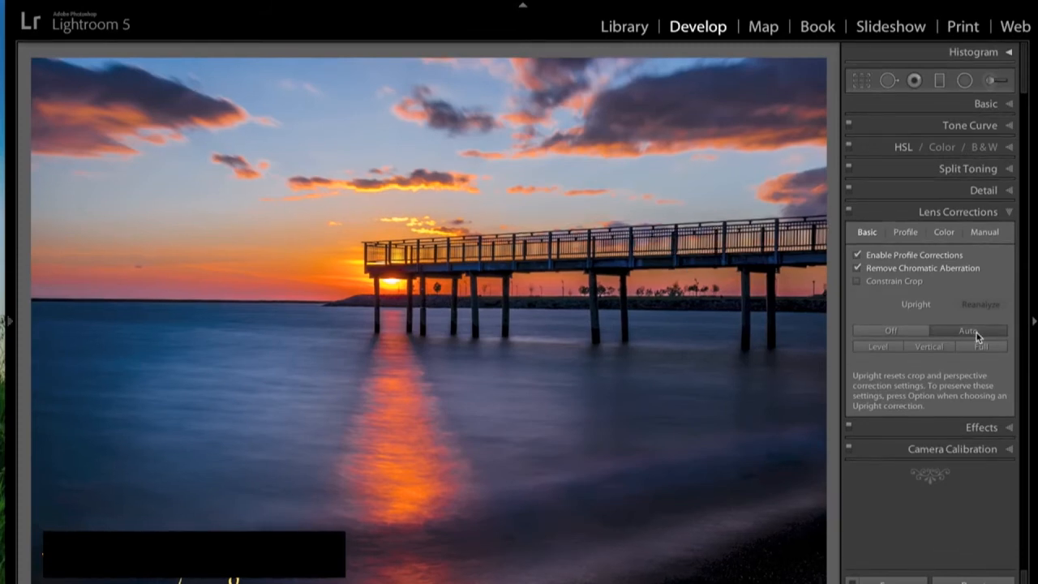
{"action": "left_click", "coordinate": [910, 334]}
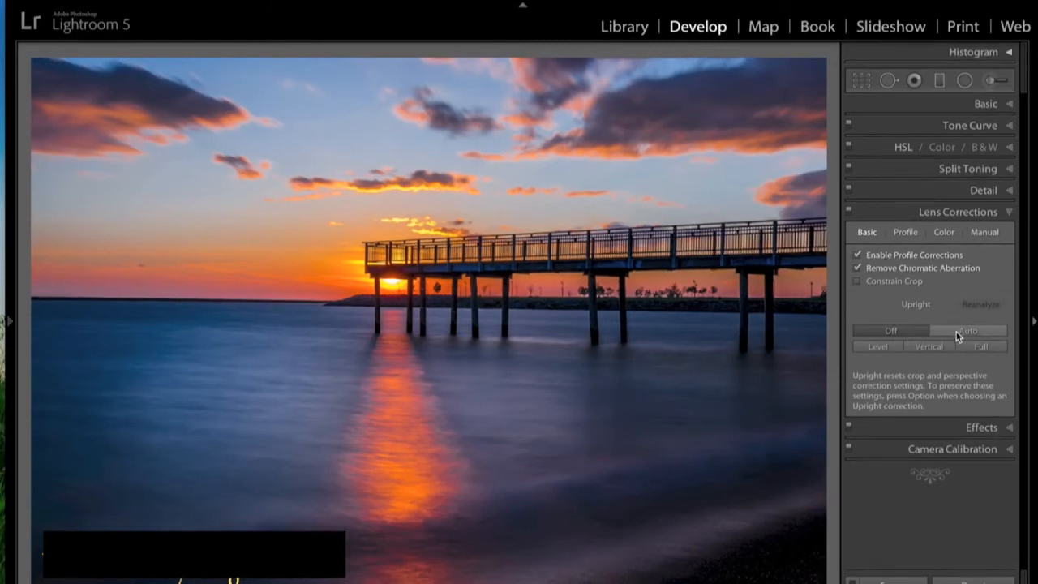
{"action": "left_click", "coordinate": [956, 333]}
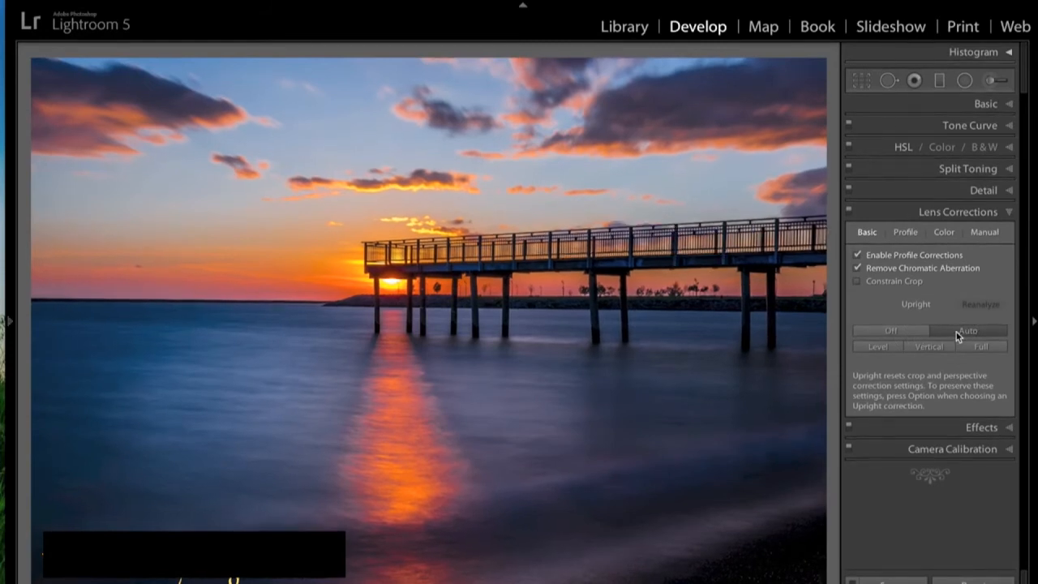
{"action": "left_click", "coordinate": [1010, 213]}
Add a post-crop vignette with Amount -13 to the pier photo and compare the before and after views.
{"action": "left_click", "coordinate": [1010, 235]}
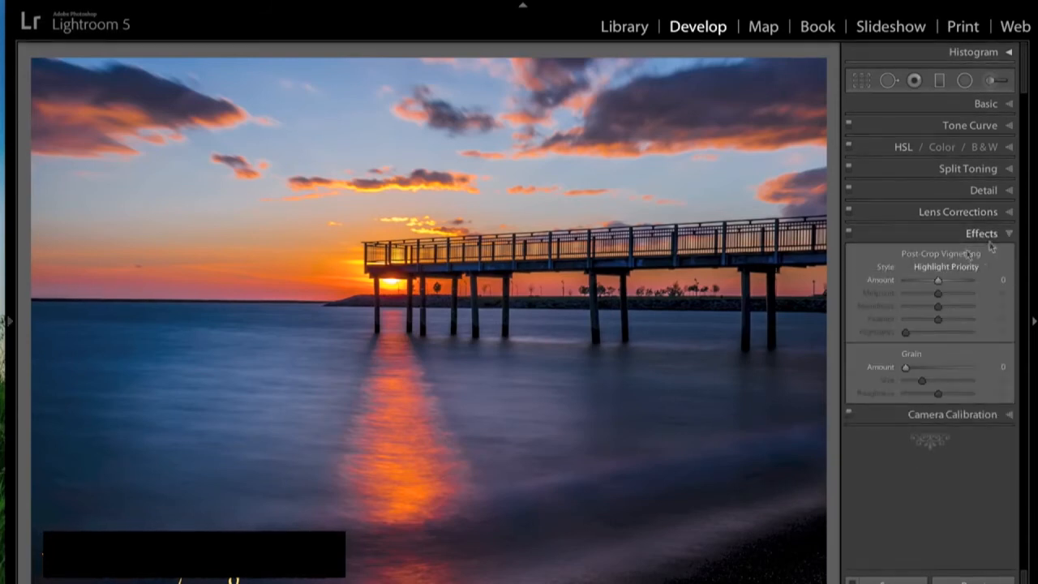
{"action": "left_click_drag", "start_coordinate": [937, 282], "coordinate": [933, 282]}
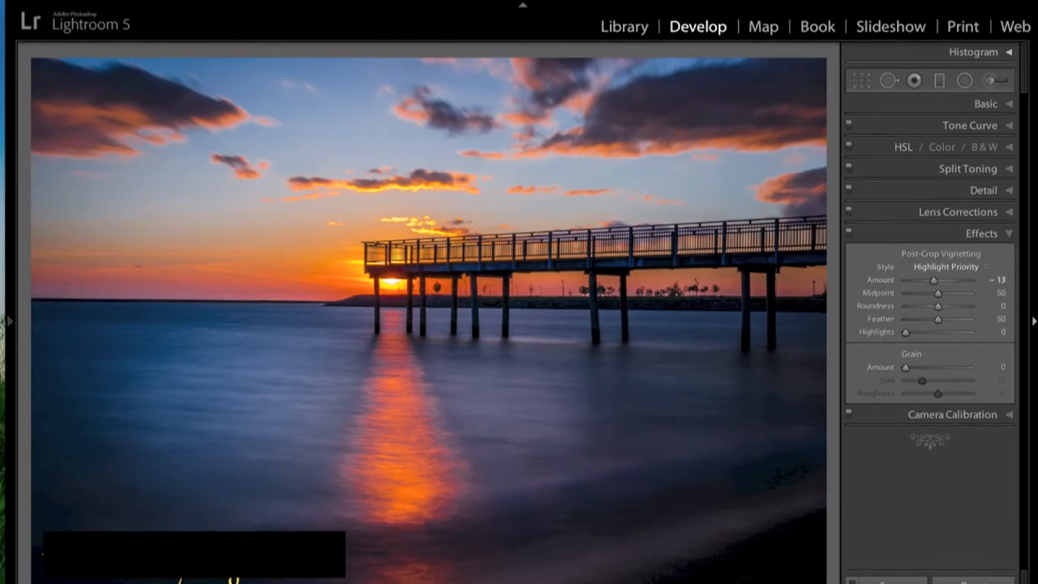
{"action": "key", "text": "backslash"}
{"action": "key", "text": "backslash"}
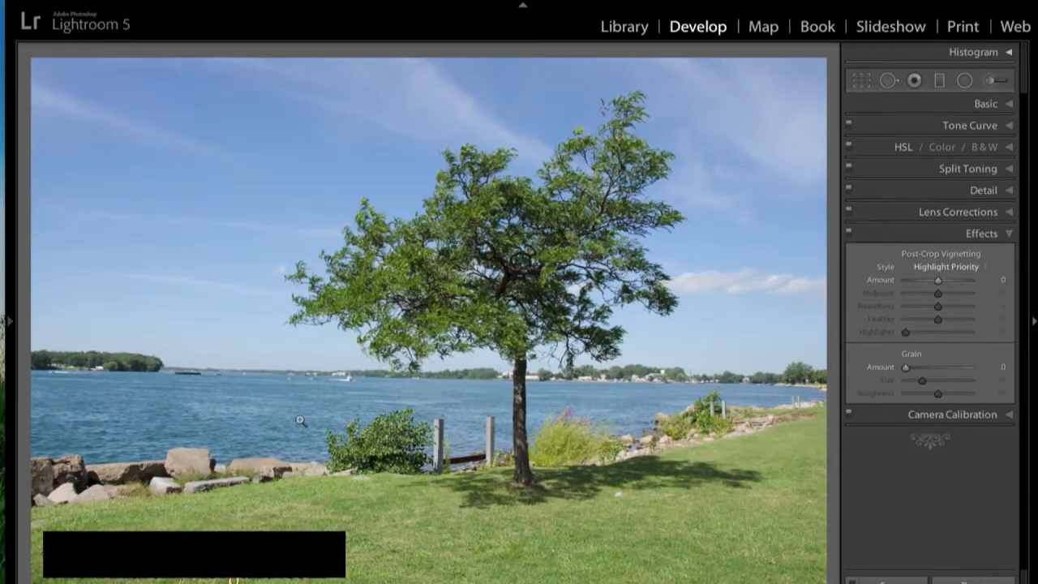
Set the tree photo's basic tones to Highlights -100, Shadows +100, Whites +58 and Blacks -44.
{"action": "left_click", "coordinate": [1012, 233]}
{"action": "left_click", "coordinate": [1012, 106]}
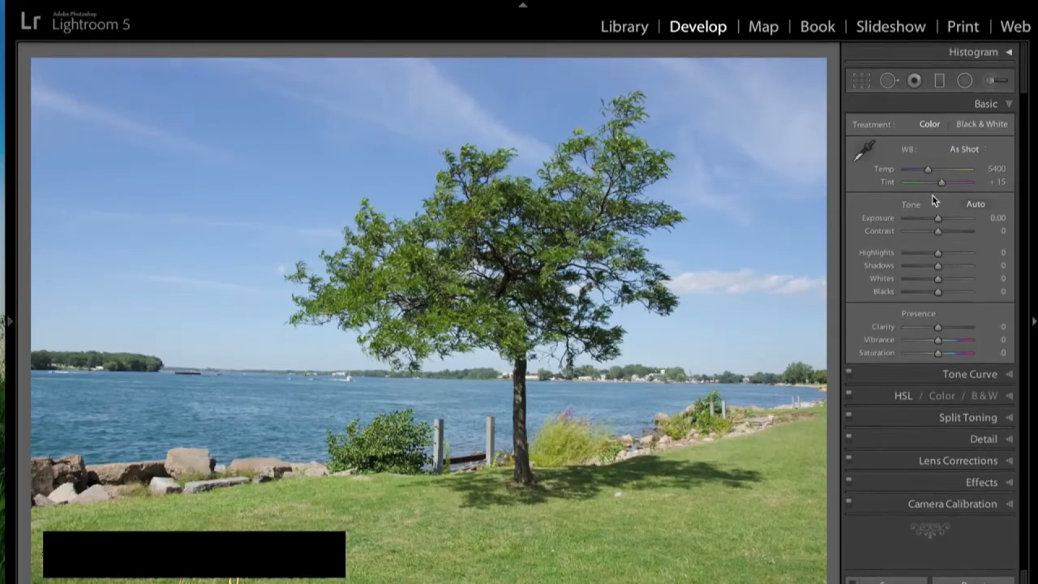
{"action": "left_click_drag", "start_coordinate": [940, 253], "coordinate": [999, 273]}
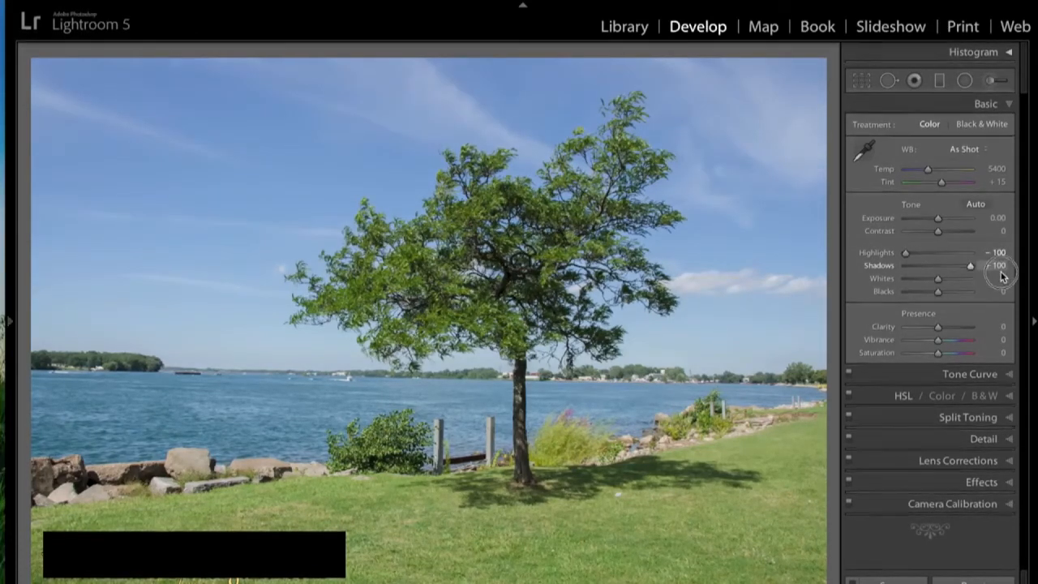
{"action": "key", "text": "alt"}
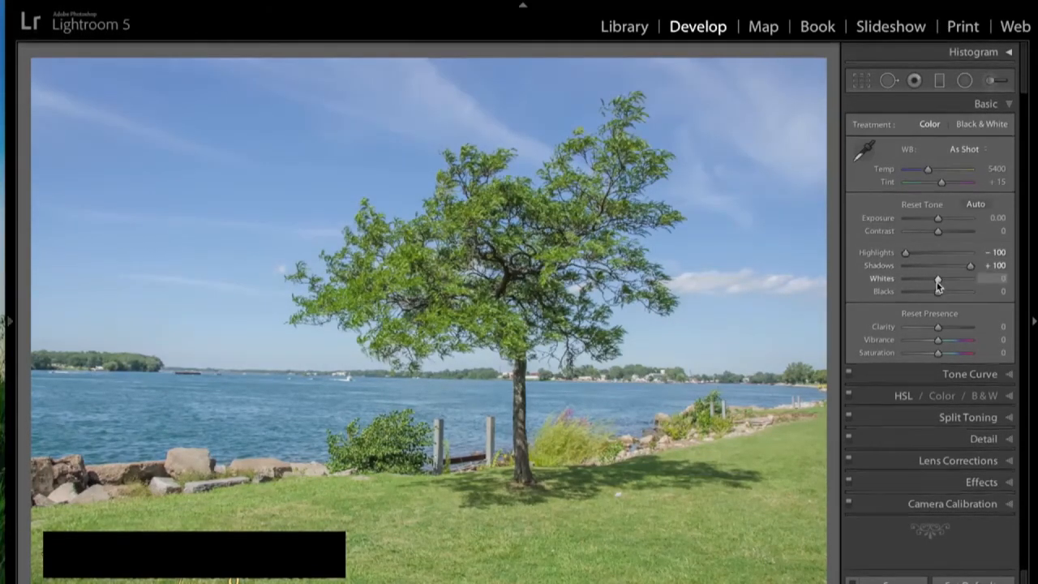
{"action": "left_click_drag", "start_coordinate": [941, 280], "coordinate": [923, 293]}
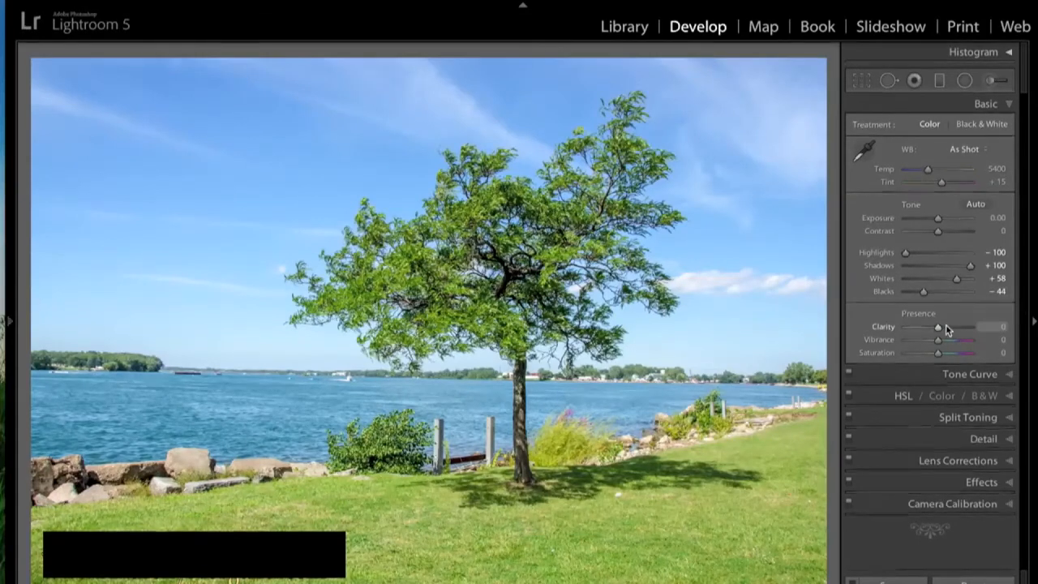
Soften and mute the tree photo with Clarity -100, Vibrance -45 and Saturation -18.
{"action": "left_click_drag", "start_coordinate": [937, 327], "coordinate": [758, 367]}
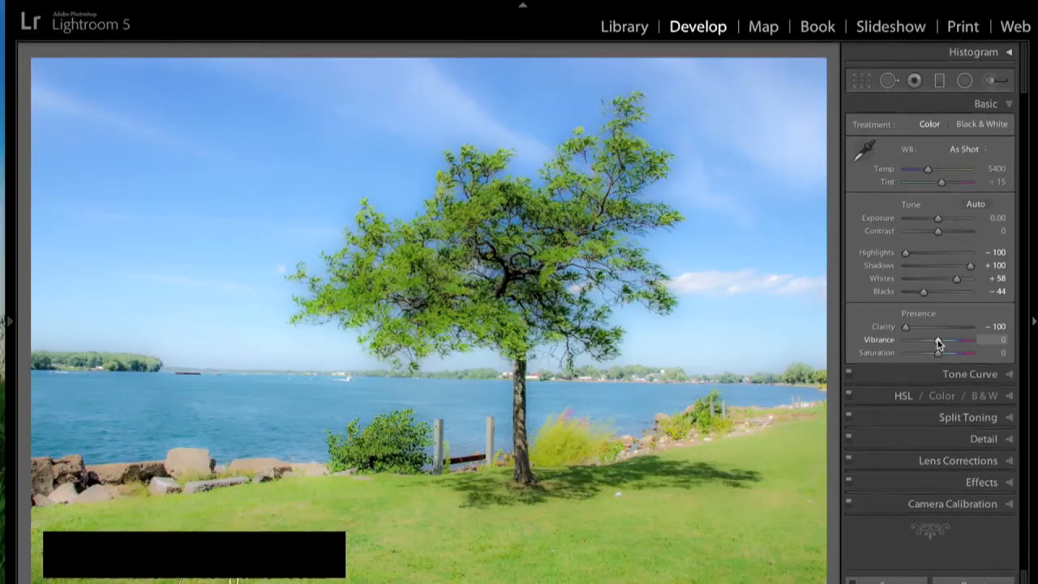
{"action": "left_click_drag", "start_coordinate": [938, 342], "coordinate": [925, 342]}
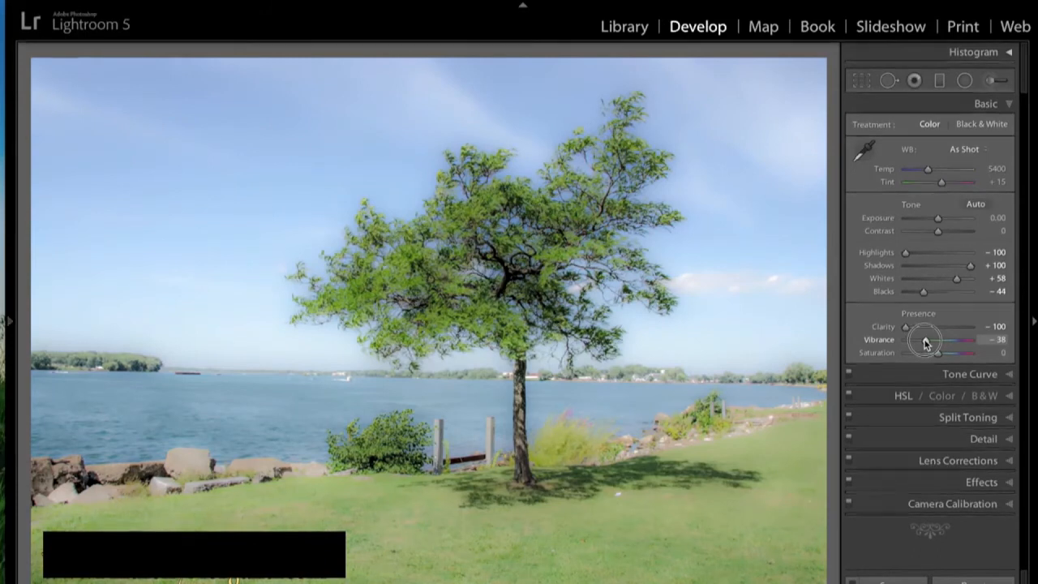
{"action": "left_click_drag", "start_coordinate": [938, 354], "coordinate": [928, 356]}
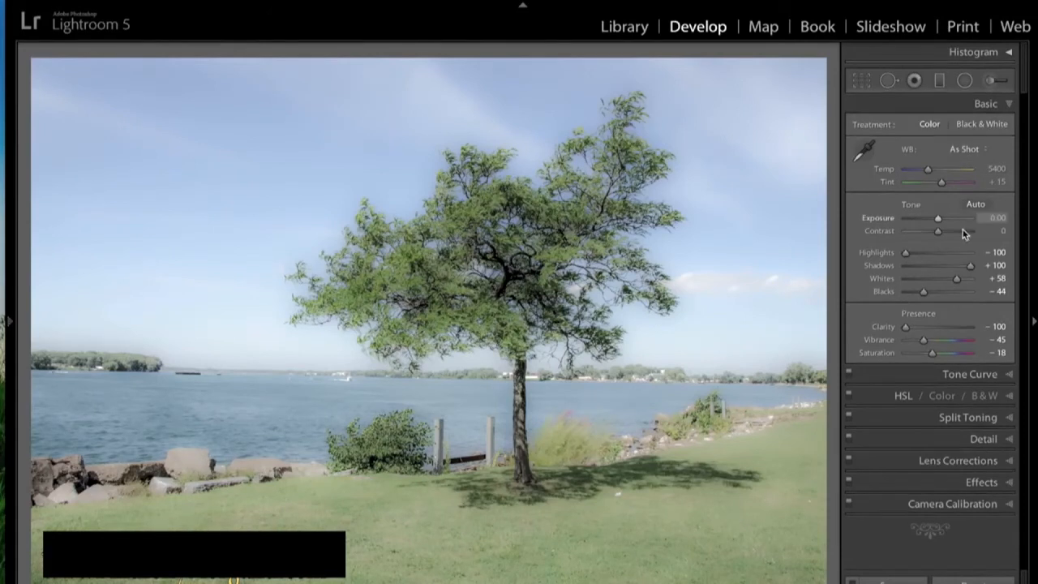
Raise the tree photo's contrast slightly, and brush a lightening adjustment over the lawn at size 15 with Exposure 0.28.
{"action": "left_click_drag", "start_coordinate": [938, 233], "coordinate": [947, 235]}
{"action": "left_click", "coordinate": [991, 80]}
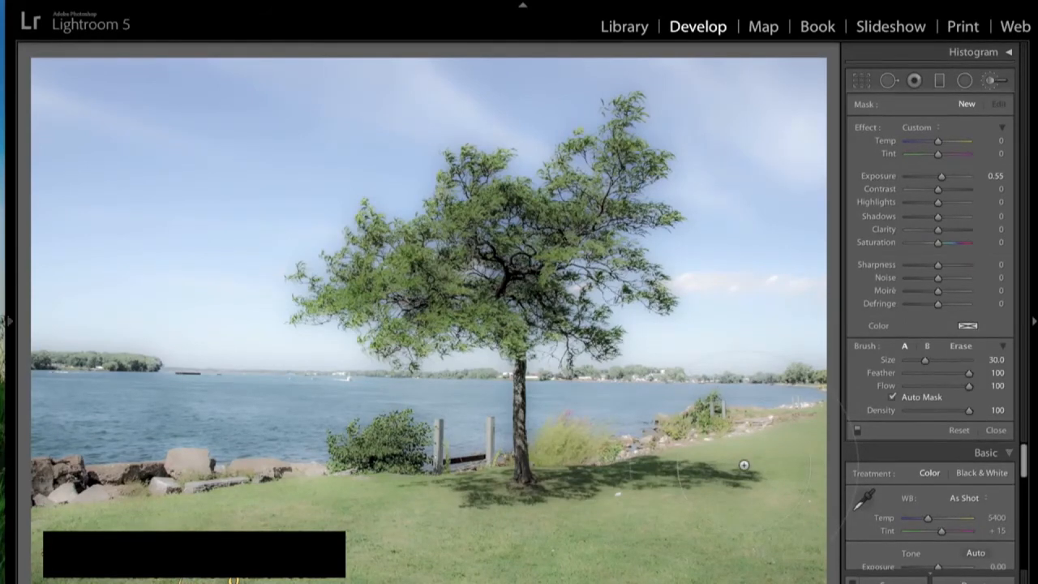
{"action": "key", "text": "bracketleft"}
{"action": "key", "text": "bracketleft"}
{"action": "key", "text": "bracketleft"}
{"action": "mouse_move", "coordinate": [775, 451]}
{"action": "left_mouse_down"}
{"action": "mouse_move", "coordinate": [792, 482]}
{"action": "mouse_move", "coordinate": [778, 509]}
{"action": "mouse_move", "coordinate": [628, 542]}
{"action": "mouse_move", "coordinate": [632, 558]}
{"action": "mouse_move", "coordinate": [405, 531]}
{"action": "left_mouse_up"}
{"action": "left_click_drag", "start_coordinate": [314, 499], "coordinate": [330, 486]}
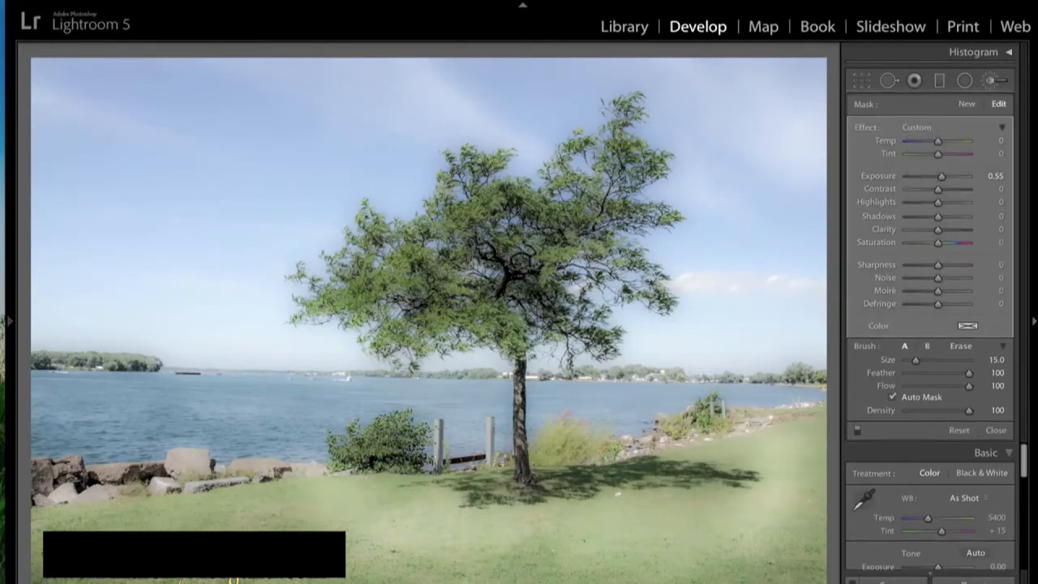
{"action": "left_click_drag", "start_coordinate": [943, 185], "coordinate": [941, 180]}
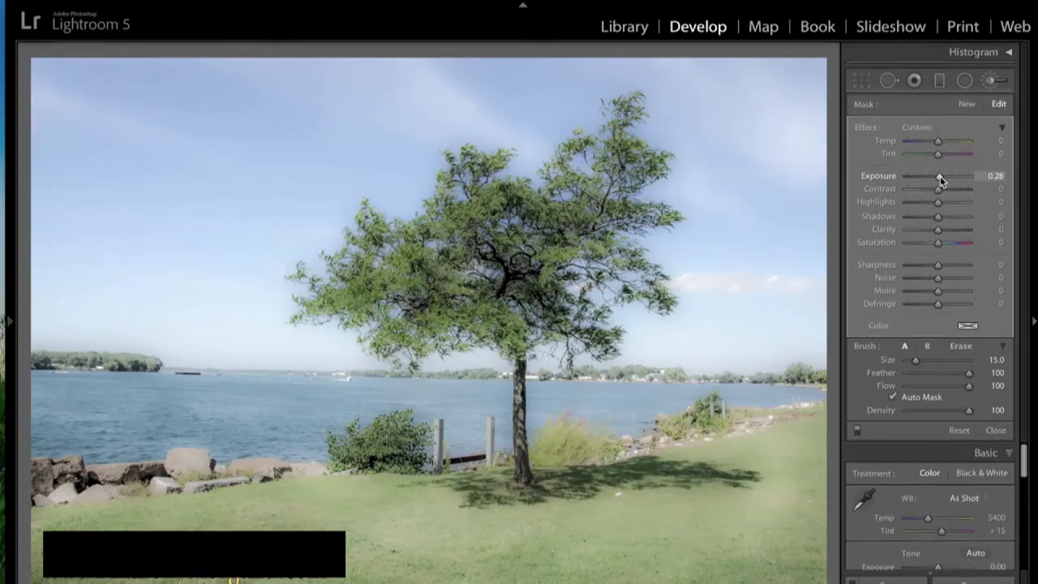
Create a new brush adjustment with Exposure -0.68 and size 8, and paint dark shadow streaks across the lawn.
{"action": "left_click", "coordinate": [964, 104]}
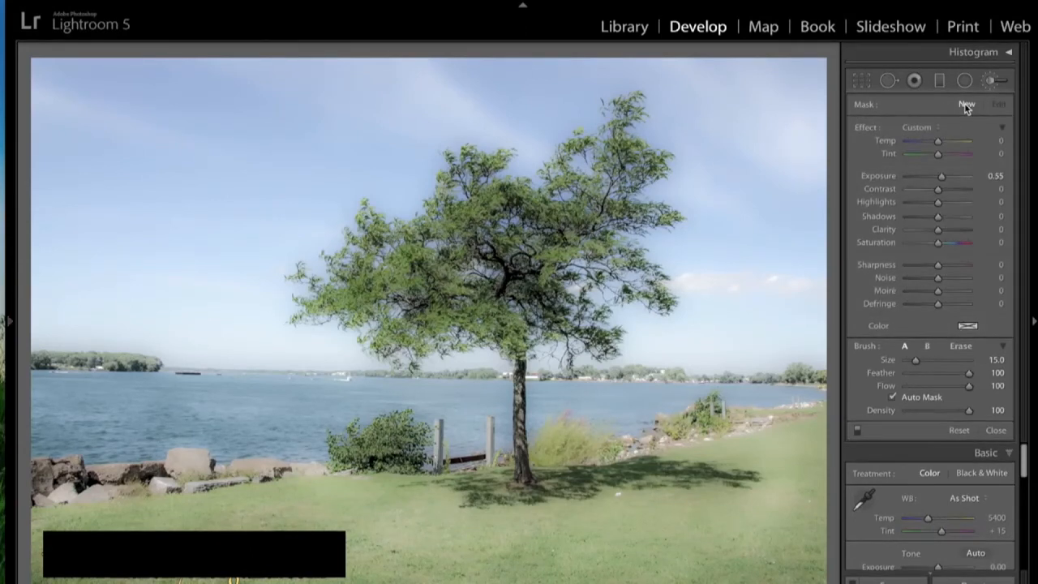
{"action": "left_click", "coordinate": [940, 178]}
{"action": "left_click_drag", "start_coordinate": [941, 178], "coordinate": [931, 177]}
{"action": "scroll", "coordinate": [695, 470], "scroll_direction": "down", "scroll_amount": 3}
{"action": "scroll", "coordinate": [706, 462], "scroll_direction": "down", "scroll_amount": 4}
{"action": "mouse_move", "coordinate": [706, 462]}
{"action": "left_mouse_down"}
{"action": "mouse_move", "coordinate": [700, 490]}
{"action": "mouse_move", "coordinate": [688, 466]}
{"action": "mouse_move", "coordinate": [591, 475]}
{"action": "mouse_move", "coordinate": [537, 544]}
{"action": "mouse_move", "coordinate": [543, 580]}
{"action": "left_mouse_up"}
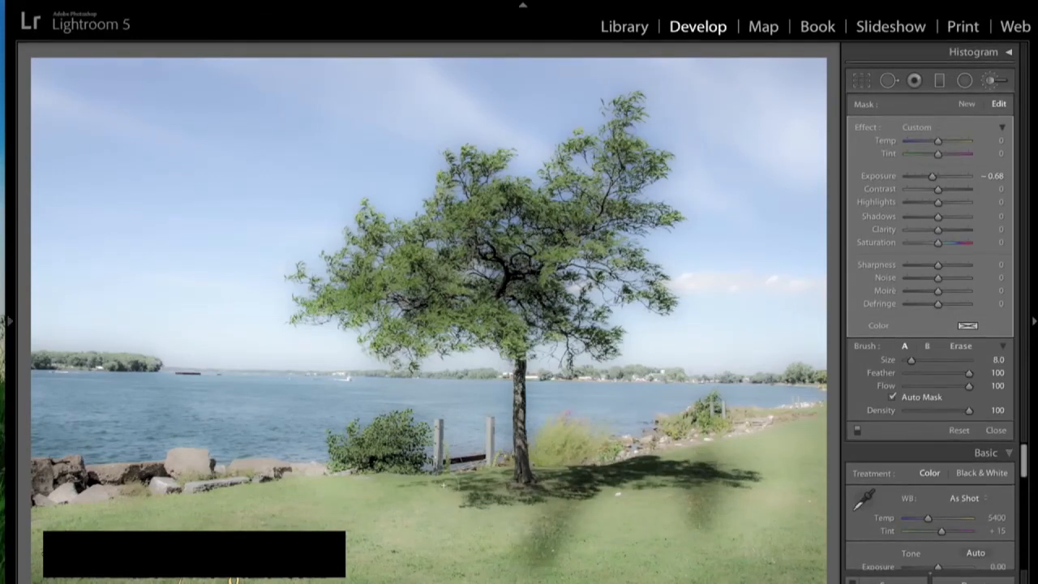
{"action": "mouse_move", "coordinate": [375, 492]}
{"action": "left_mouse_down"}
{"action": "mouse_move", "coordinate": [296, 548]}
{"action": "mouse_move", "coordinate": [174, 541]}
{"action": "mouse_move", "coordinate": [159, 551]}
{"action": "left_mouse_up"}
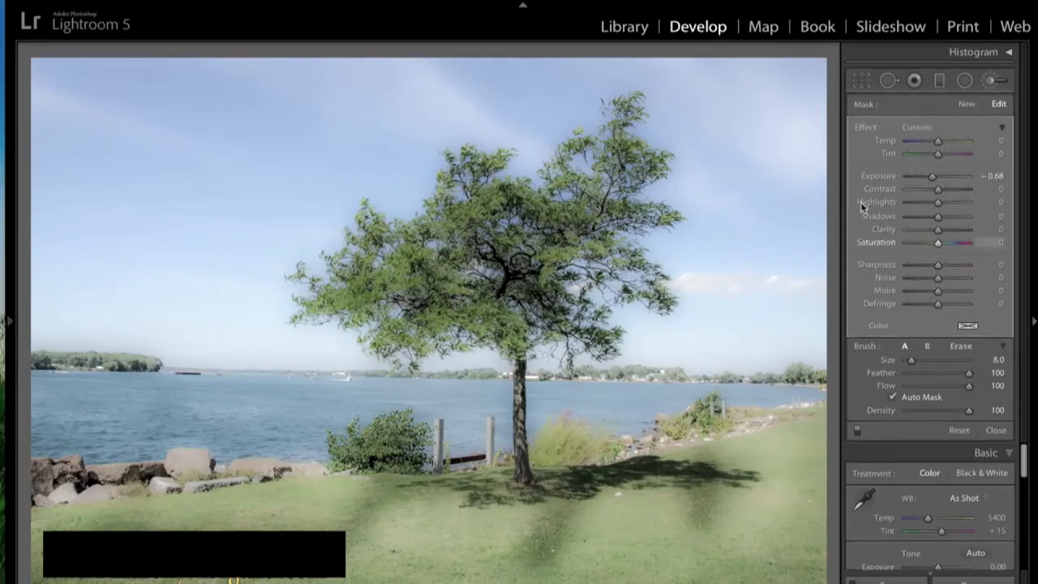
Soften the painted shadow streaks to Exposure -0.30, compare the photo with and without the brush adjustments, and close the brush.
{"action": "left_click_drag", "start_coordinate": [932, 178], "coordinate": [936, 178]}
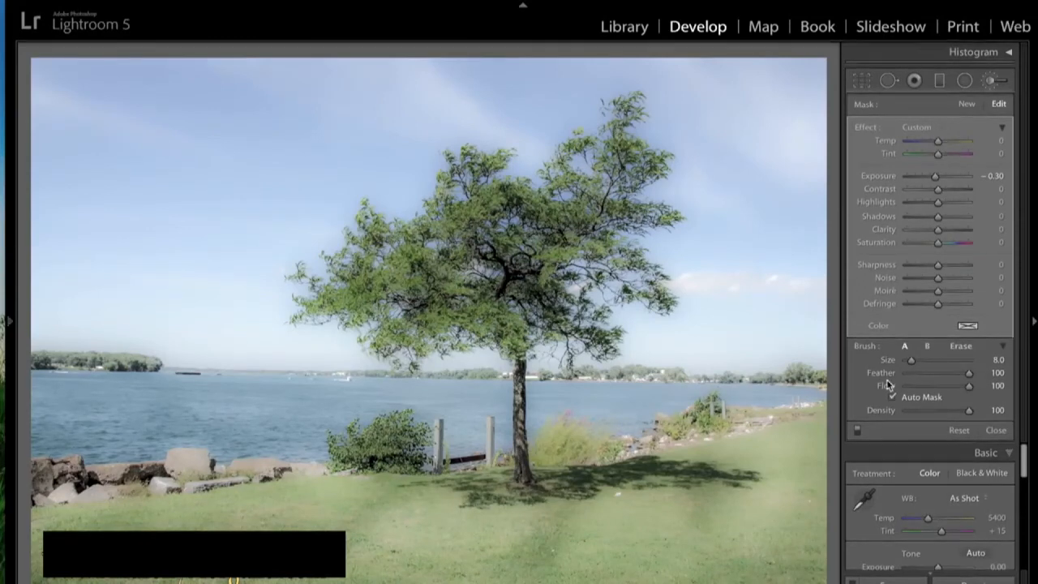
{"action": "left_click", "coordinate": [857, 430]}
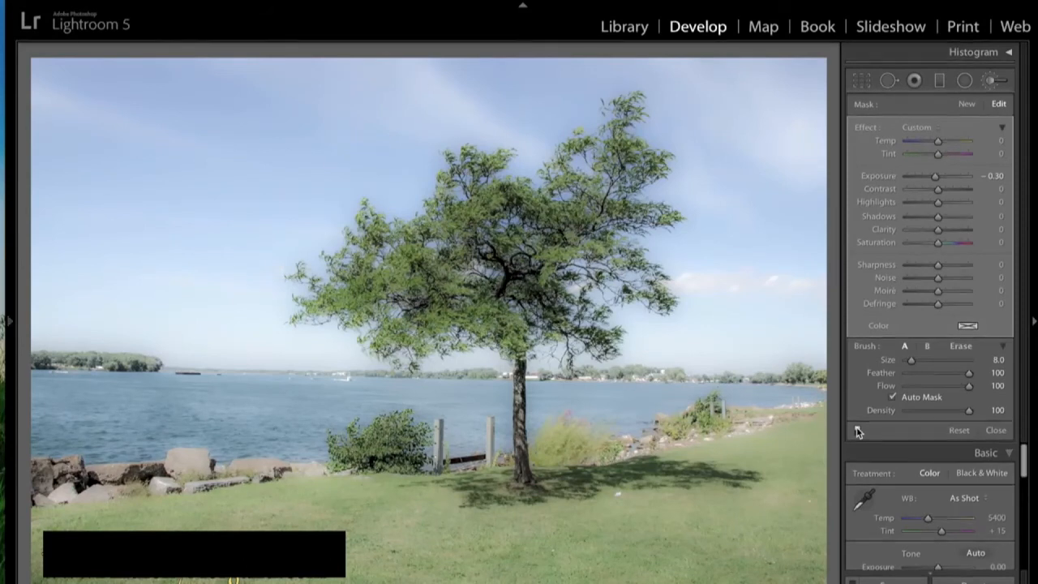
{"action": "left_click", "coordinate": [857, 431]}
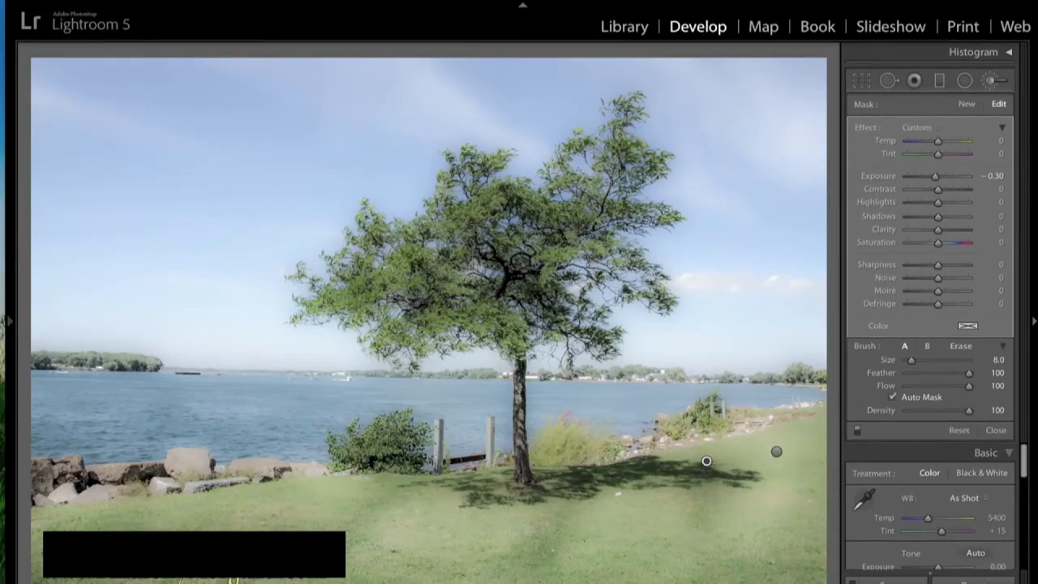
{"action": "left_click", "coordinate": [995, 81]}
Shape the tree photo's tone curve into a gentle S with Darks -23 and Lights +17, leaving Highlights at 0.
{"action": "left_click", "coordinate": [1009, 103]}
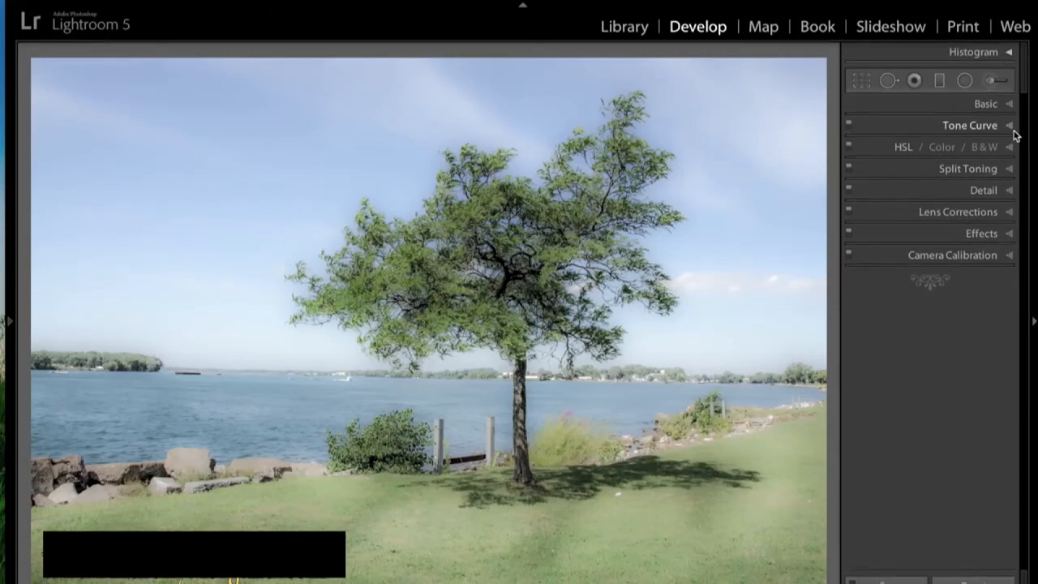
{"action": "left_click", "coordinate": [1009, 126]}
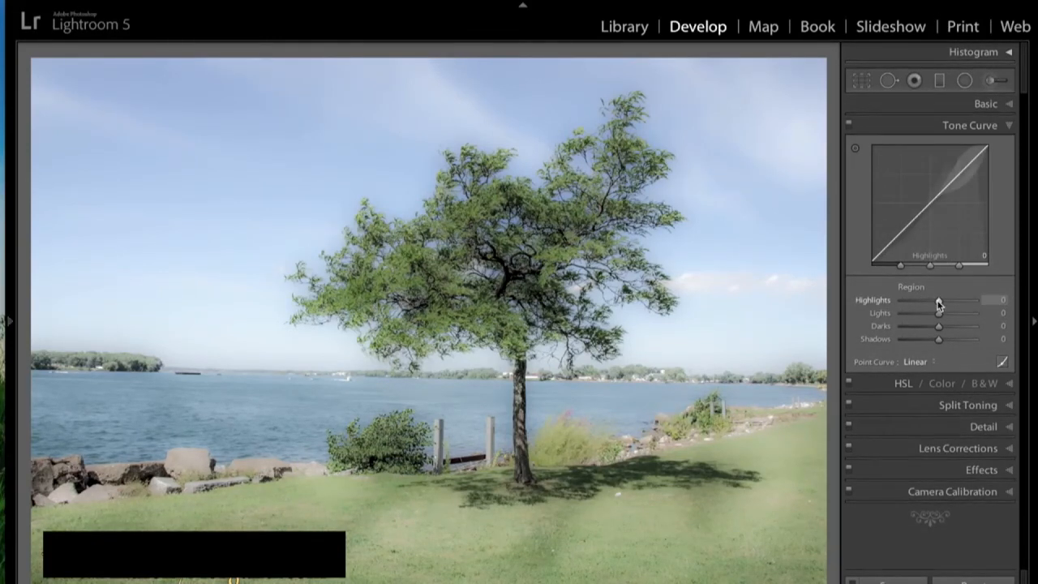
{"action": "mouse_move", "coordinate": [938, 303]}
{"action": "left_mouse_down"}
{"action": "mouse_move", "coordinate": [956, 301]}
{"action": "mouse_move", "coordinate": [909, 305]}
{"action": "mouse_move", "coordinate": [926, 303]}
{"action": "left_mouse_up"}
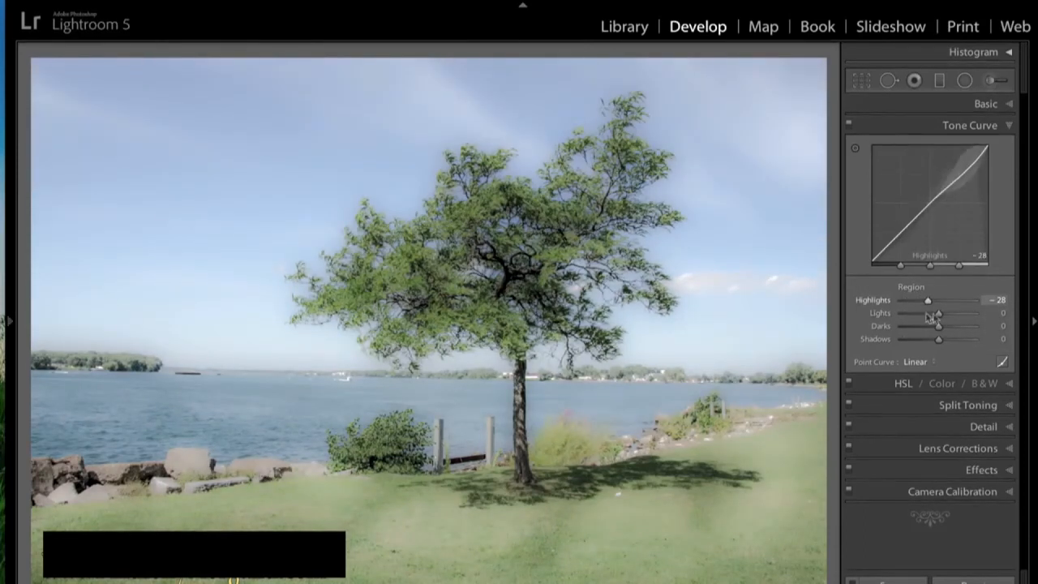
{"action": "mouse_move", "coordinate": [929, 303]}
{"action": "left_mouse_down"}
{"action": "mouse_move", "coordinate": [917, 301]}
{"action": "mouse_move", "coordinate": [957, 303]}
{"action": "mouse_move", "coordinate": [939, 300]}
{"action": "left_mouse_up"}
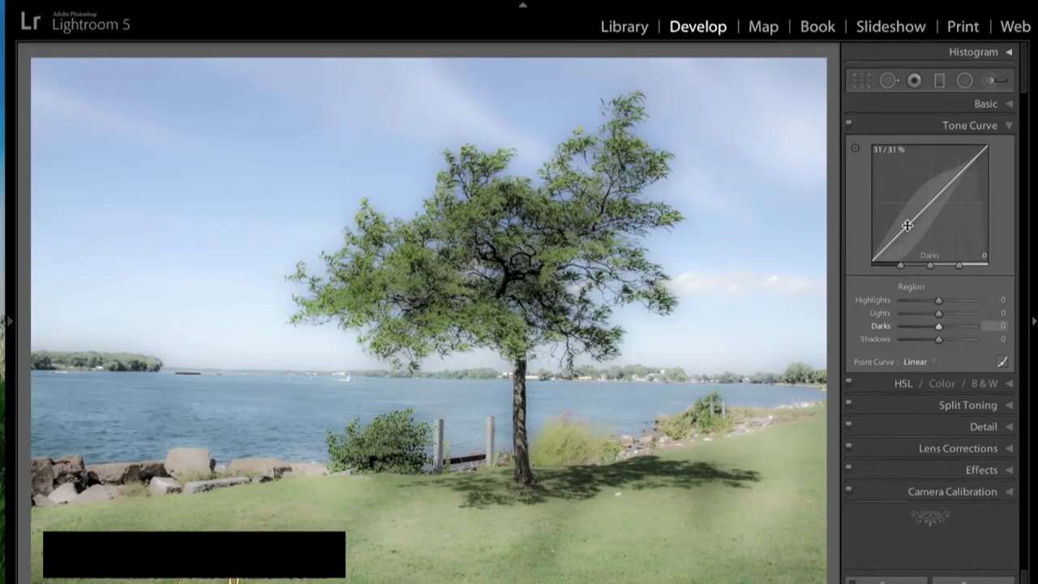
{"action": "left_click_drag", "start_coordinate": [906, 225], "coordinate": [909, 231]}
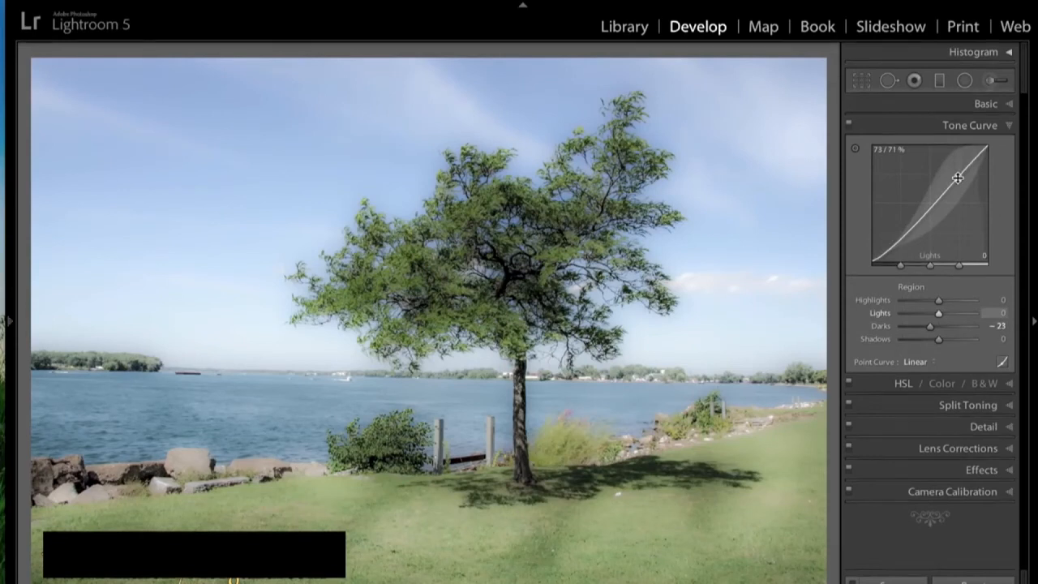
{"action": "left_click_drag", "start_coordinate": [956, 177], "coordinate": [957, 173]}
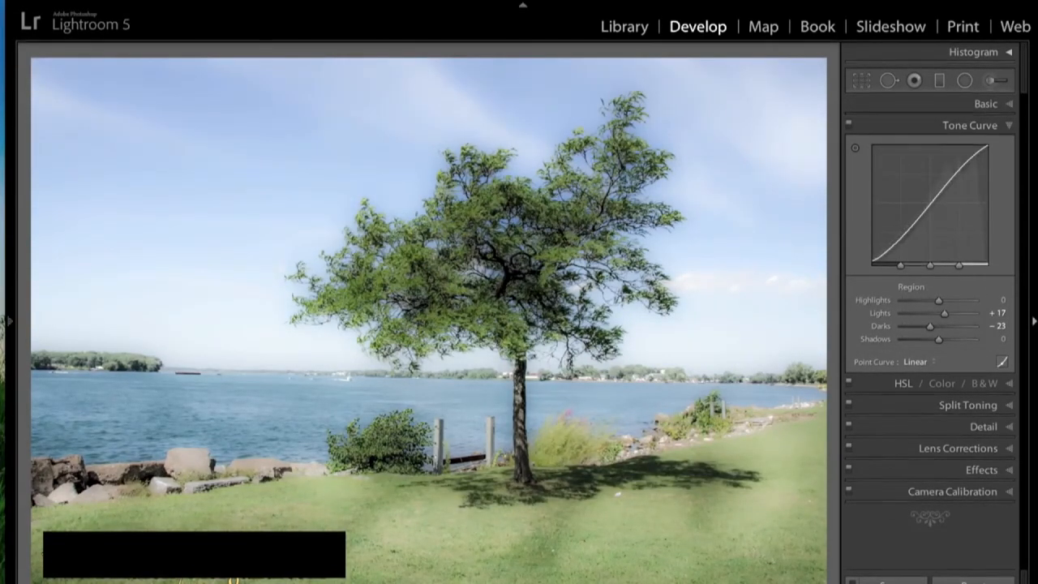
{"action": "left_click", "coordinate": [1008, 124]}
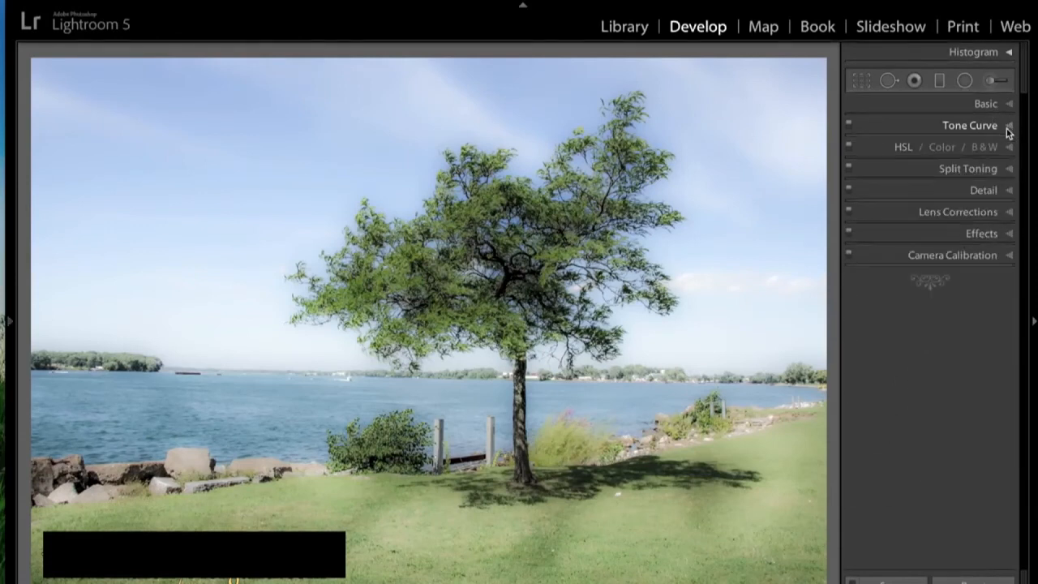
Enable profile corrections and chromatic aberration removal for the tree photo.
{"action": "left_click", "coordinate": [1011, 214]}
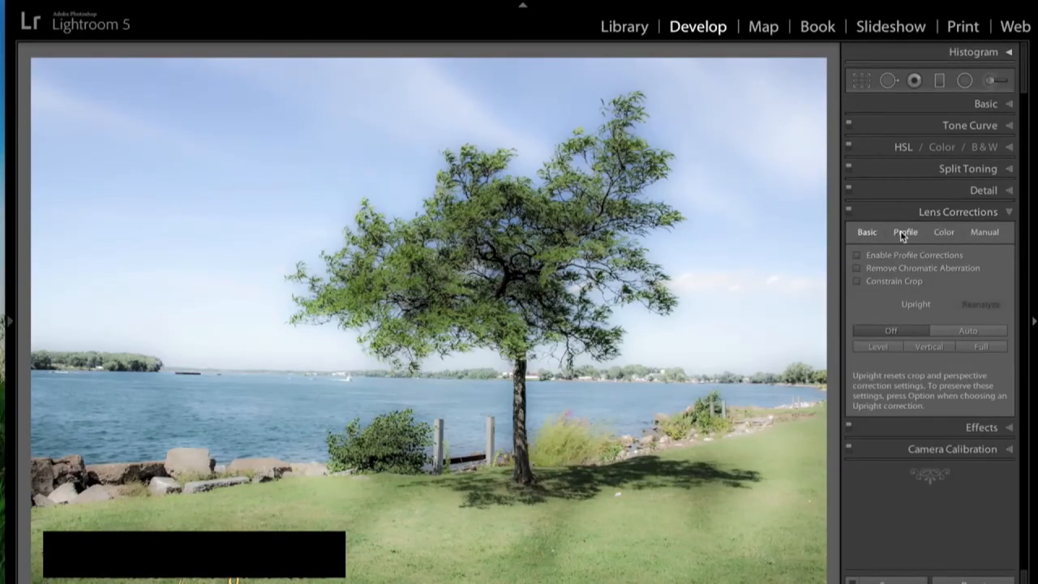
{"action": "left_click", "coordinate": [859, 257]}
{"action": "left_click", "coordinate": [859, 268]}
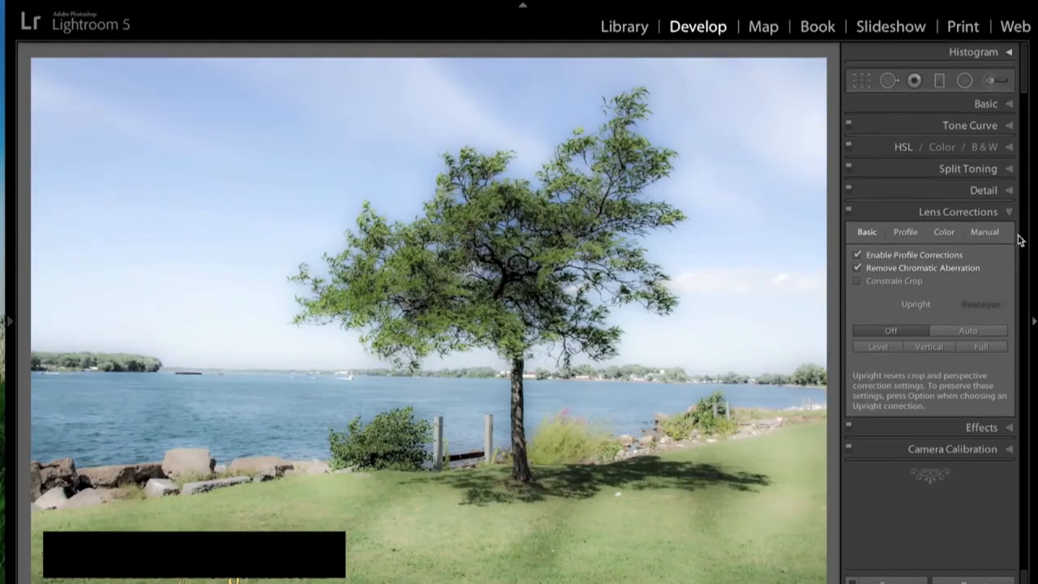
{"action": "left_click", "coordinate": [1011, 214]}
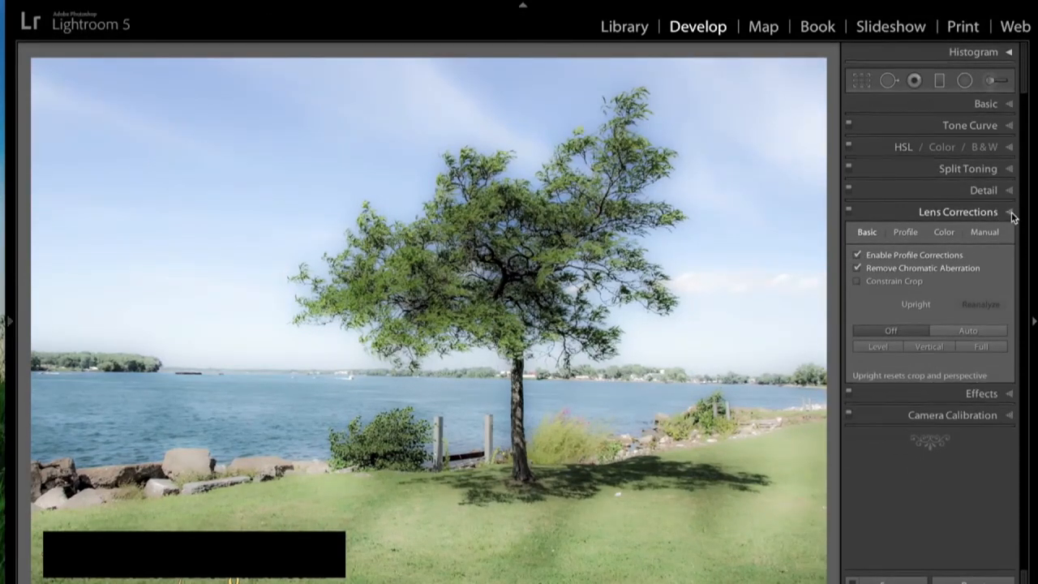
Add a dark post-crop vignette with Amount -44 to the tree photo and compare the before and after views.
{"action": "left_click", "coordinate": [1008, 234]}
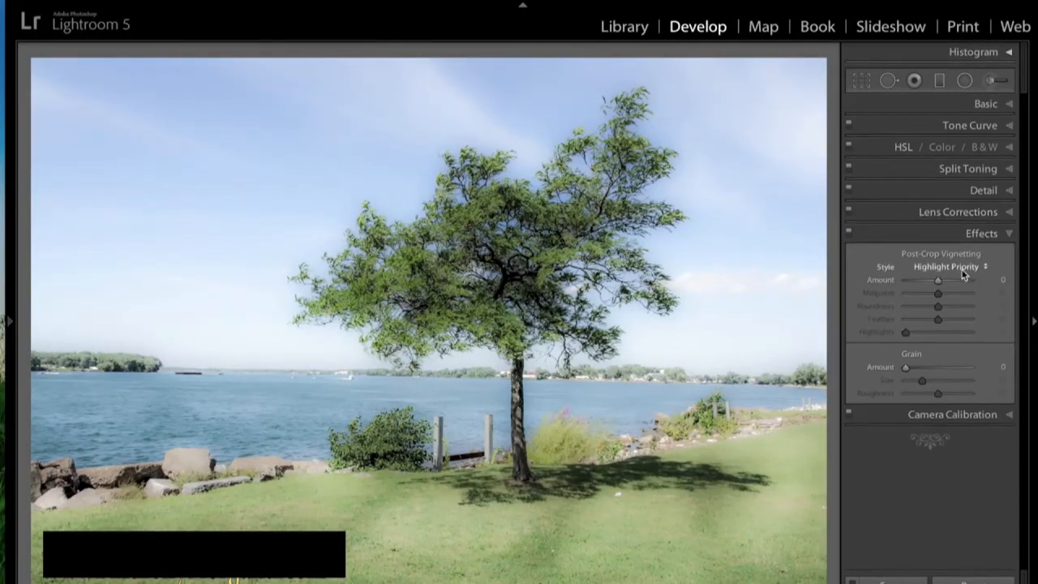
{"action": "left_click_drag", "start_coordinate": [938, 286], "coordinate": [950, 285]}
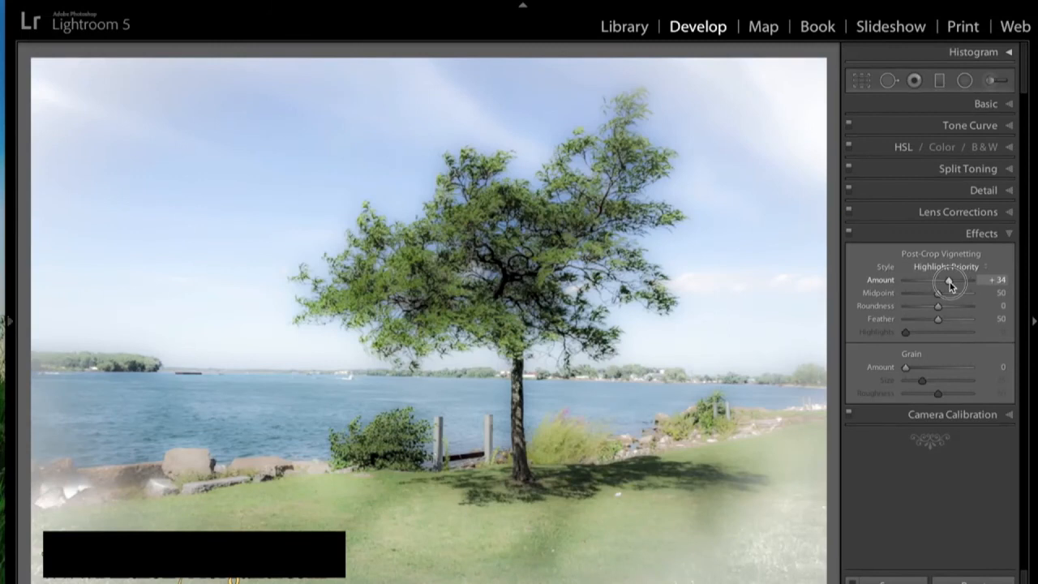
{"action": "left_click_drag", "start_coordinate": [950, 282], "coordinate": [923, 280]}
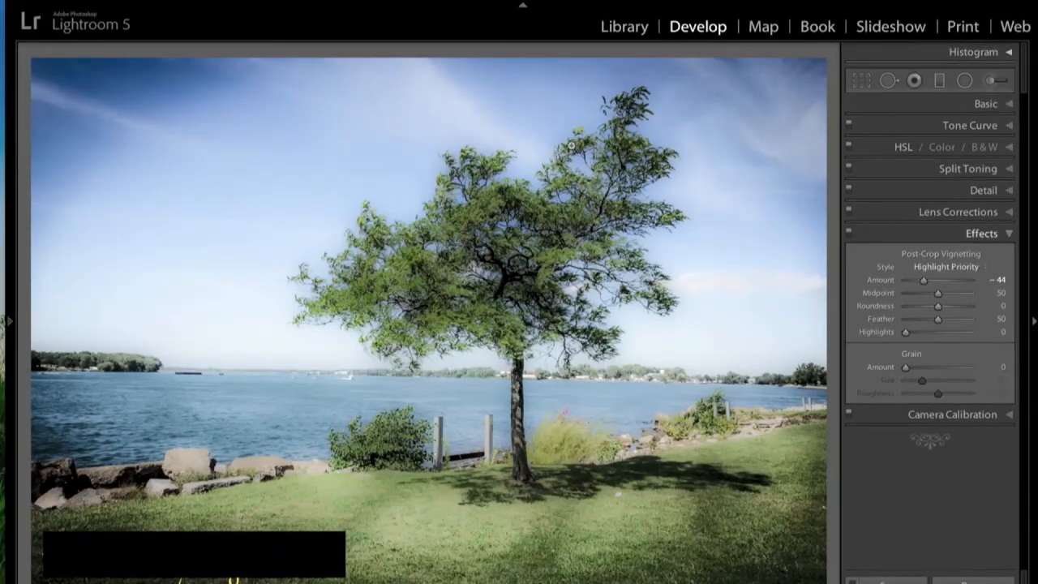
{"action": "key", "text": "backslash"}
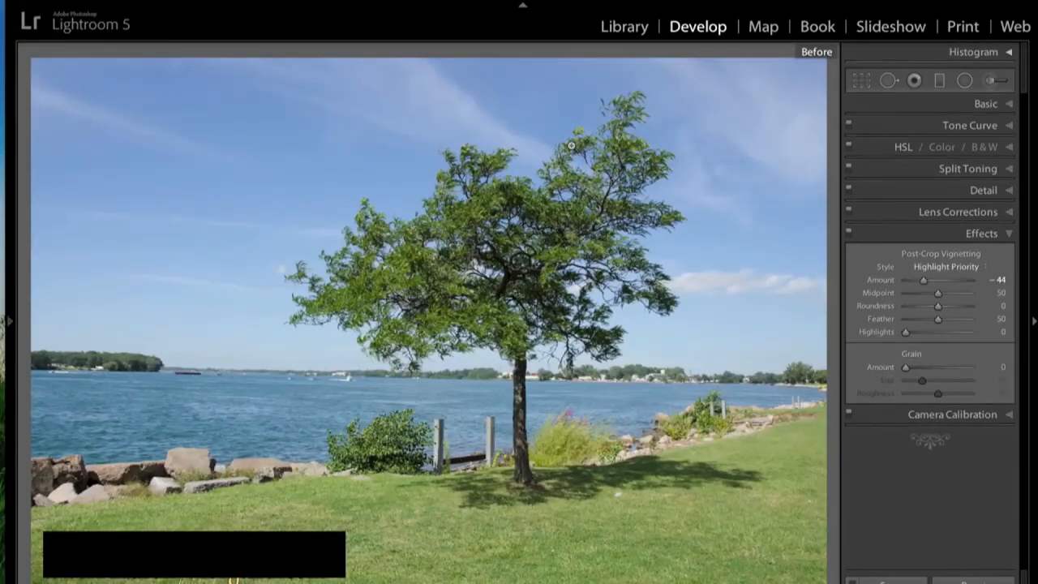
{"action": "key", "text": "backslash"}
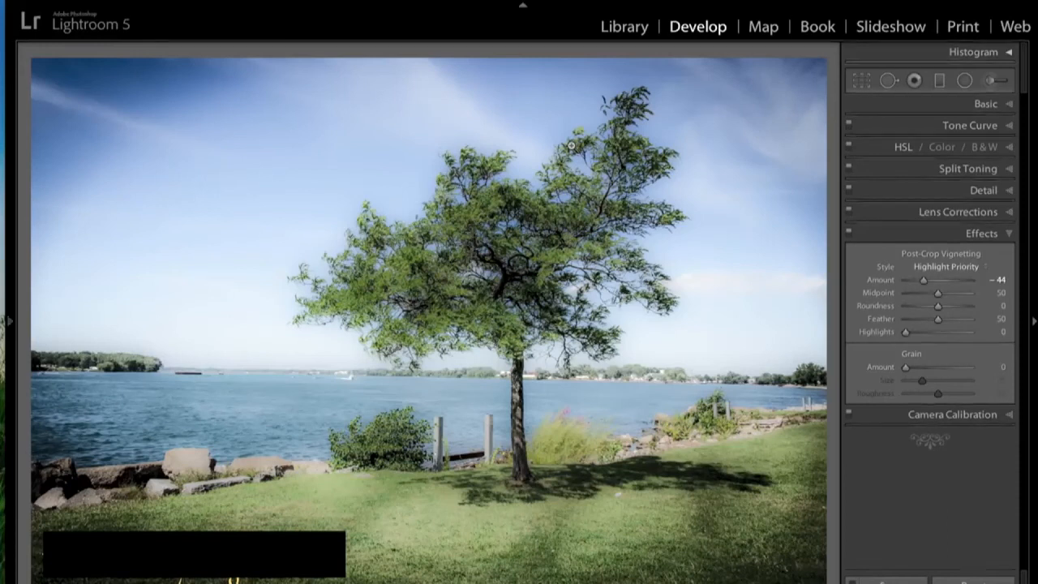